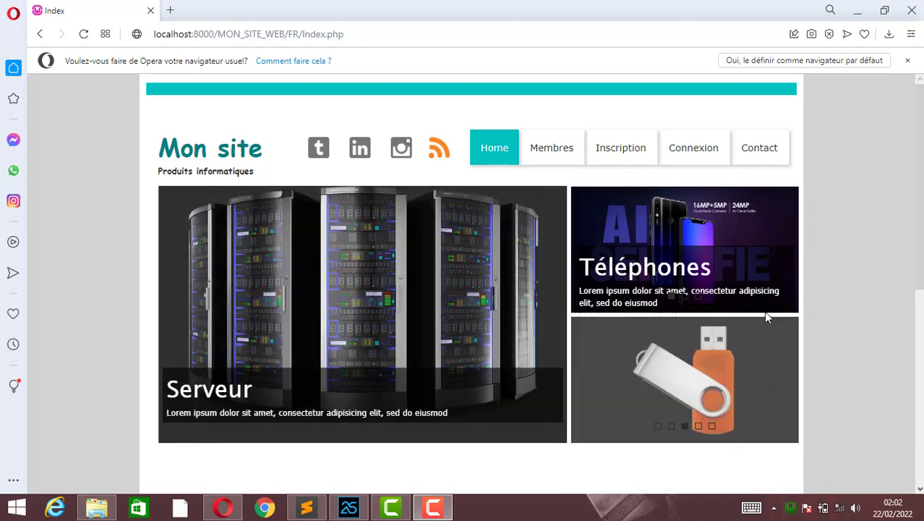
# - Look over the site's Index page, switch to WEBDEV and add a text field in the blank area below the Serveur block
pyautogui.scroll(-1, 631, 480)
pyautogui.scroll(-5, 547, 344)
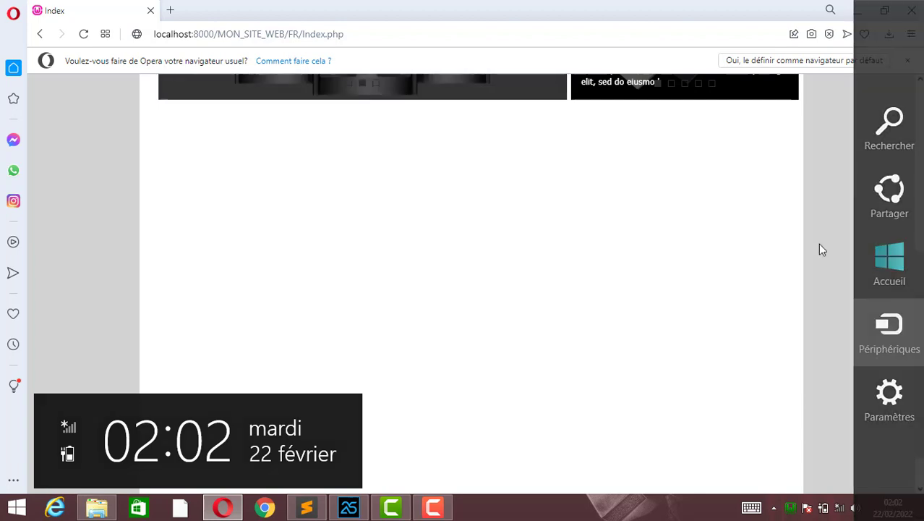
pyautogui.scroll(2, 405, 238)
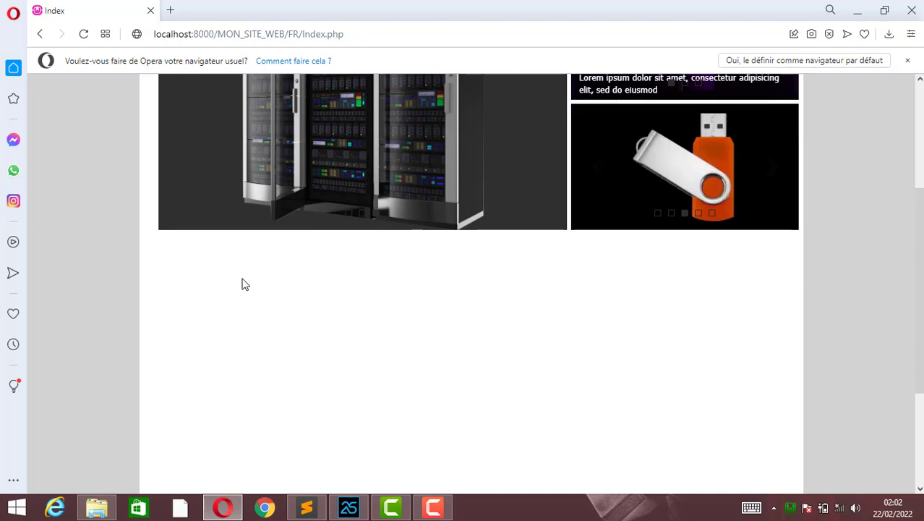
pyautogui.click(348, 507)
pyautogui.moveTo(681, 274)
pyautogui.mouseDown()
pyautogui.moveTo(677, 234)
pyautogui.moveTo(674, 272)
pyautogui.mouseUp()
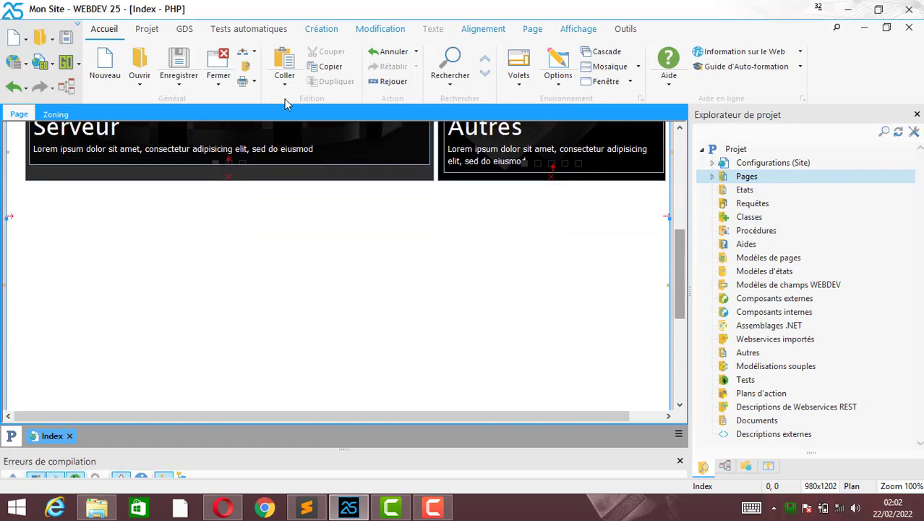
pyautogui.click(321, 29)
pyautogui.click(160, 84)
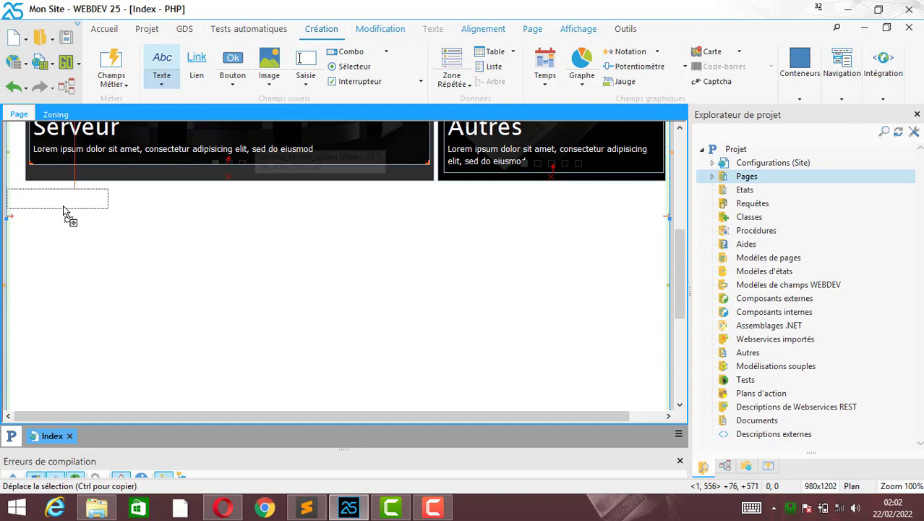
pyautogui.click(78, 205)
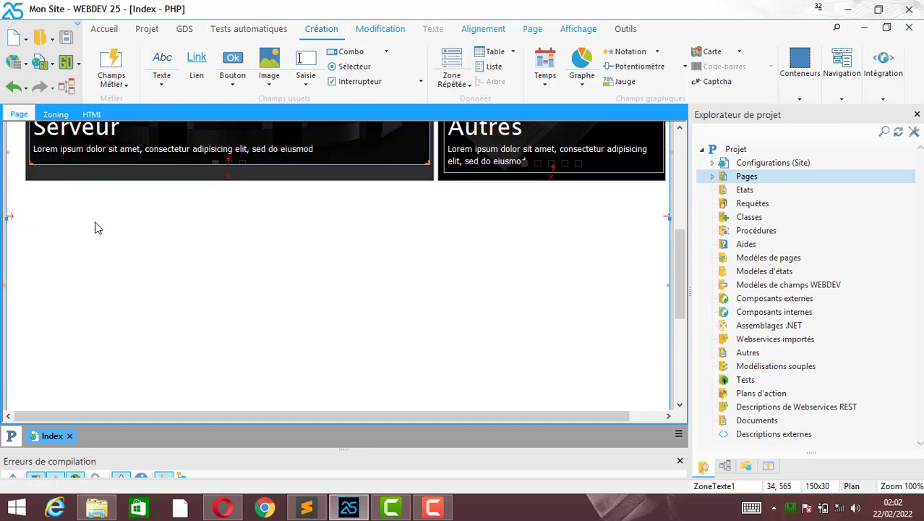
# - Set the new text field's caption to "Offres"
pyautogui.rightClick(95, 209)
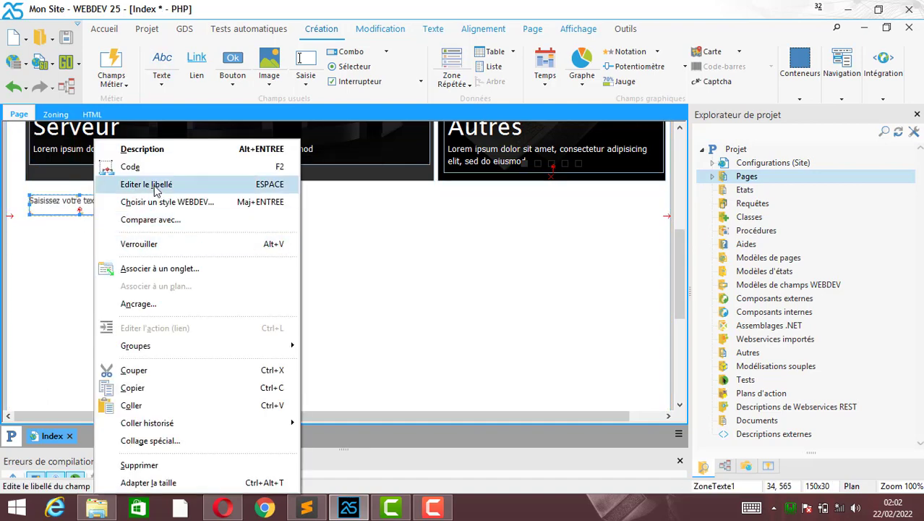
pyautogui.click(146, 184)
pyautogui.write('Offre')
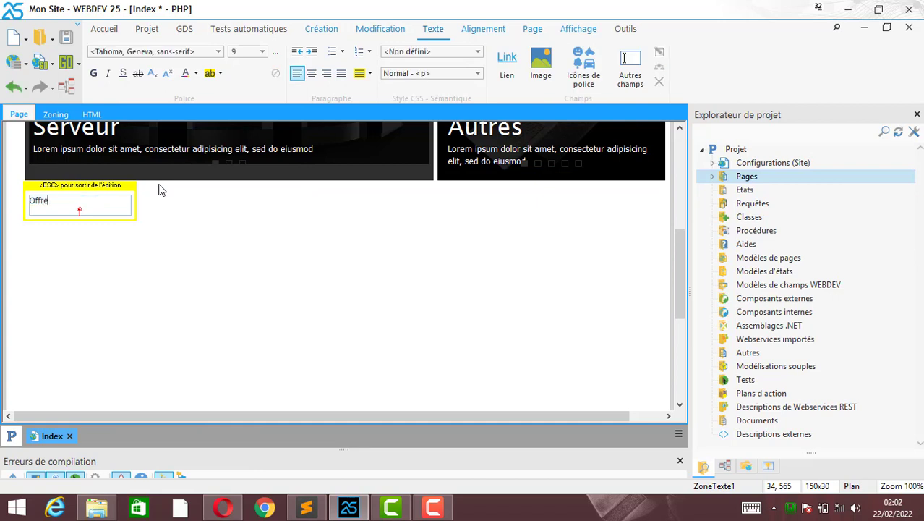
pyautogui.write('s')
pyautogui.press('Escape')
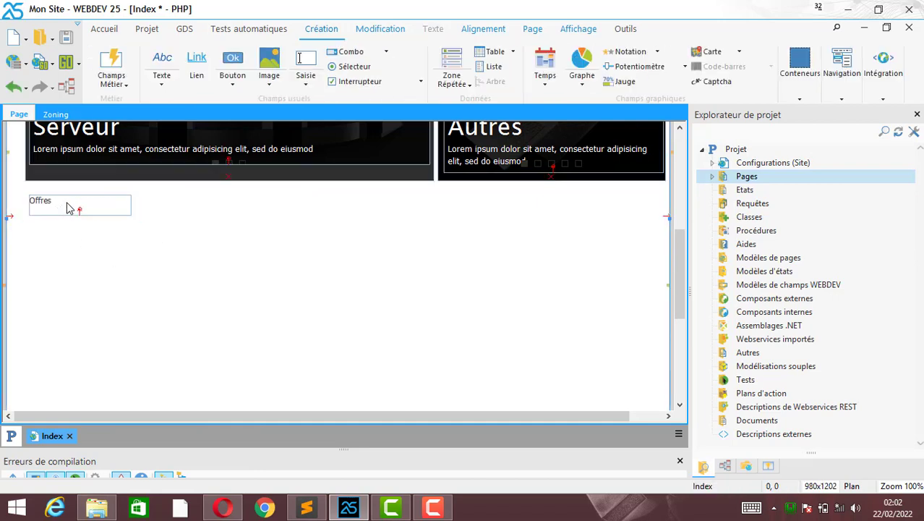
# - Format the Offres text as bold 28 pt Lucida Sans Unicode and resize its field to about 139 x 50
pyautogui.rightClick(67, 207)
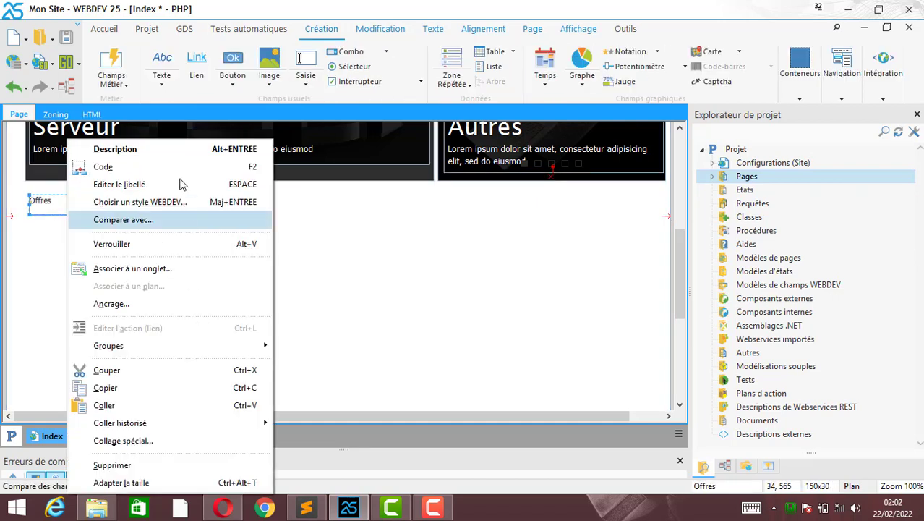
pyautogui.click(123, 185)
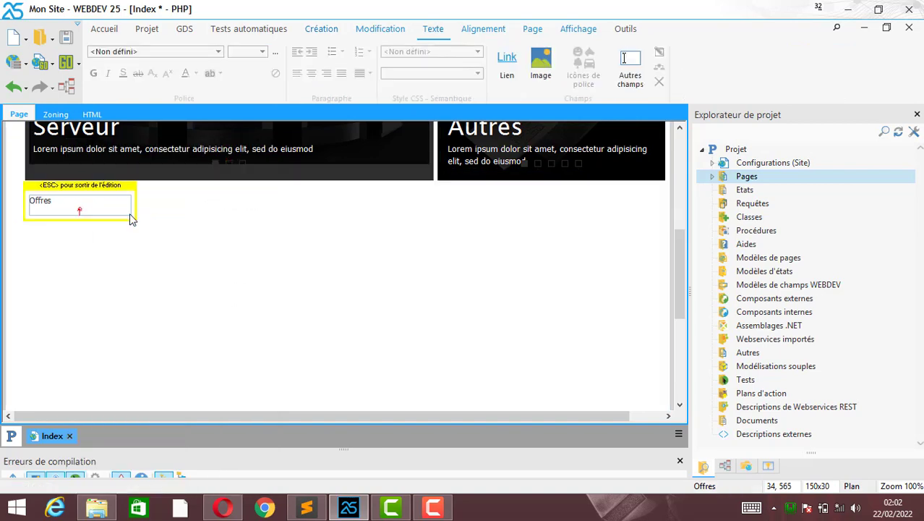
pyautogui.click(261, 52)
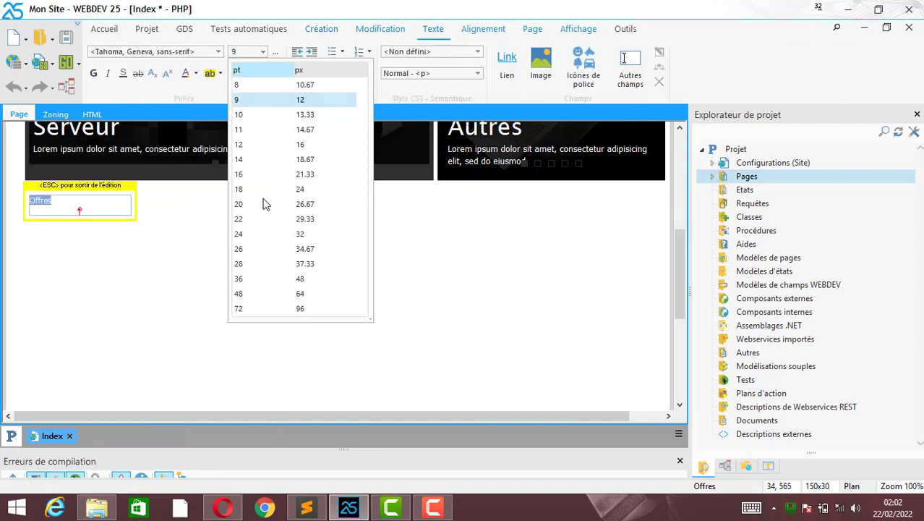
pyautogui.click(287, 264)
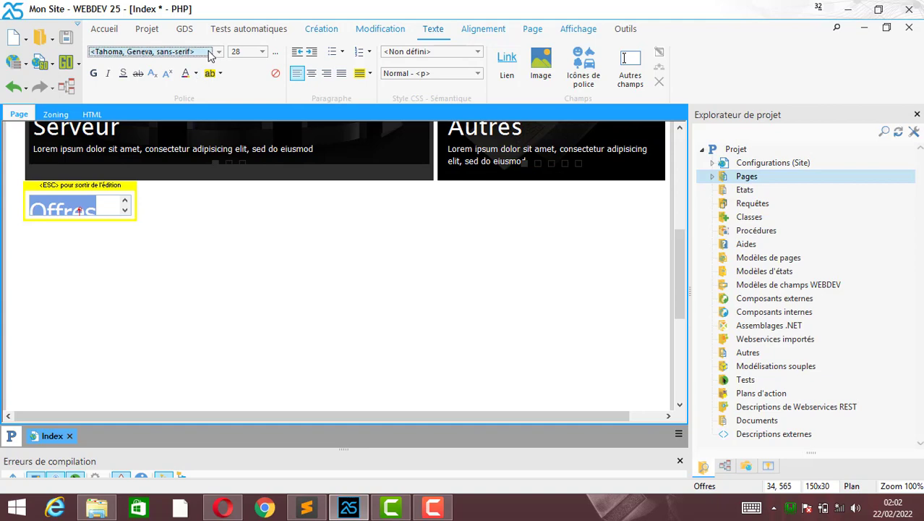
pyautogui.click(214, 52)
pyautogui.click(227, 120)
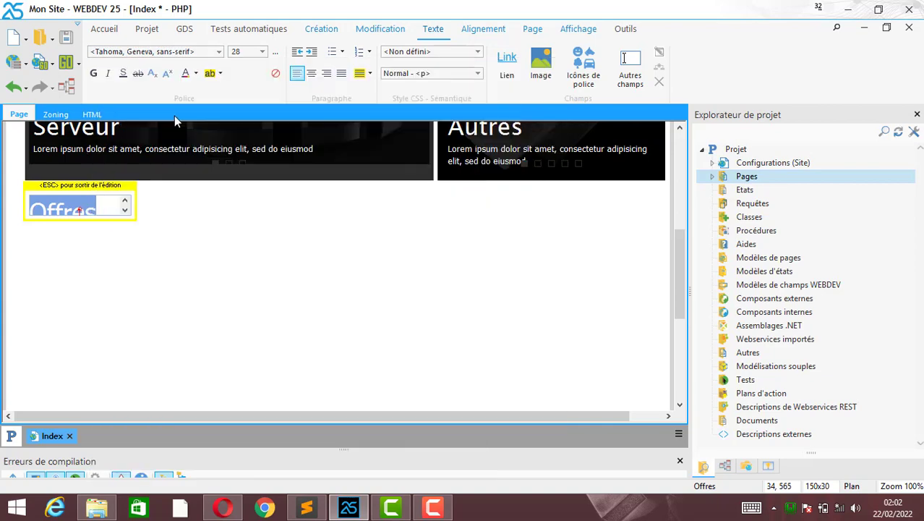
pyautogui.click(94, 73)
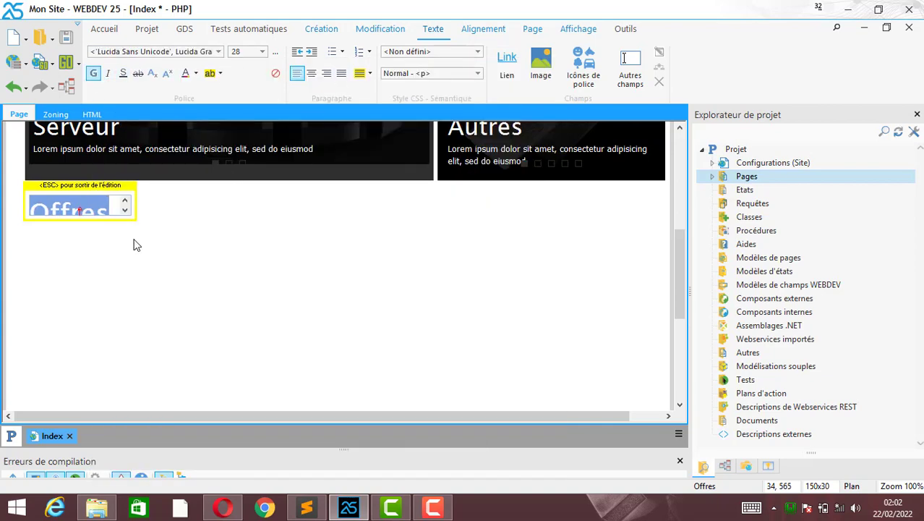
pyautogui.press('Escape')
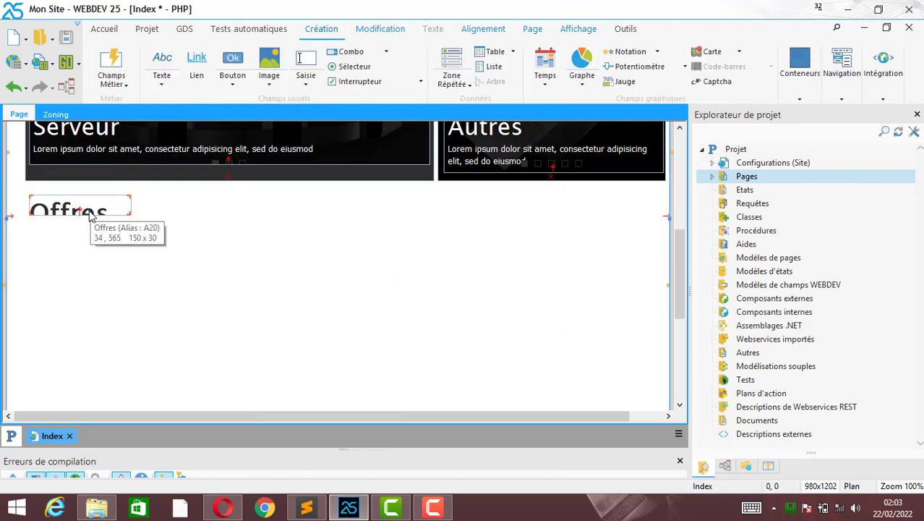
pyautogui.moveTo(130, 215)
pyautogui.mouseDown()
pyautogui.moveTo(163, 230)
pyautogui.moveTo(124, 227)
pyautogui.mouseUp()
# - Add an Apparition effect to the style of the Offres text field
pyautogui.rightClick(90, 221)
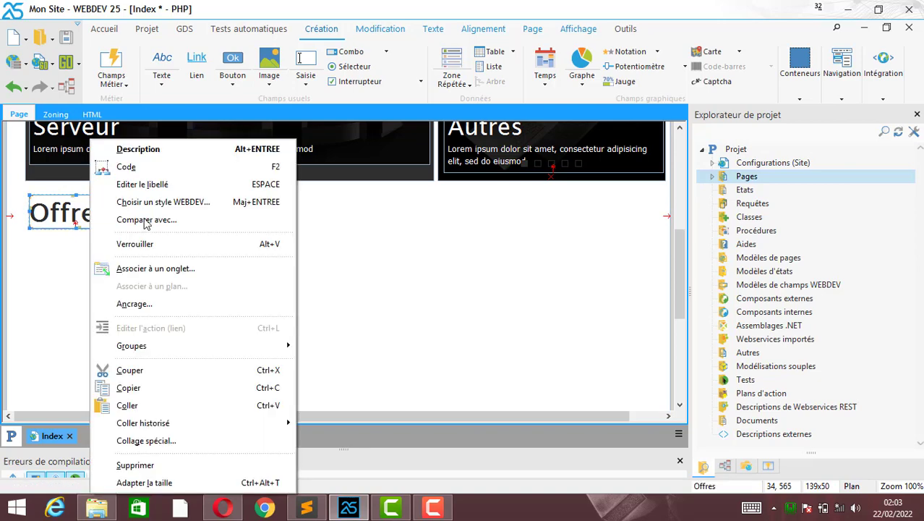
pyautogui.click(170, 153)
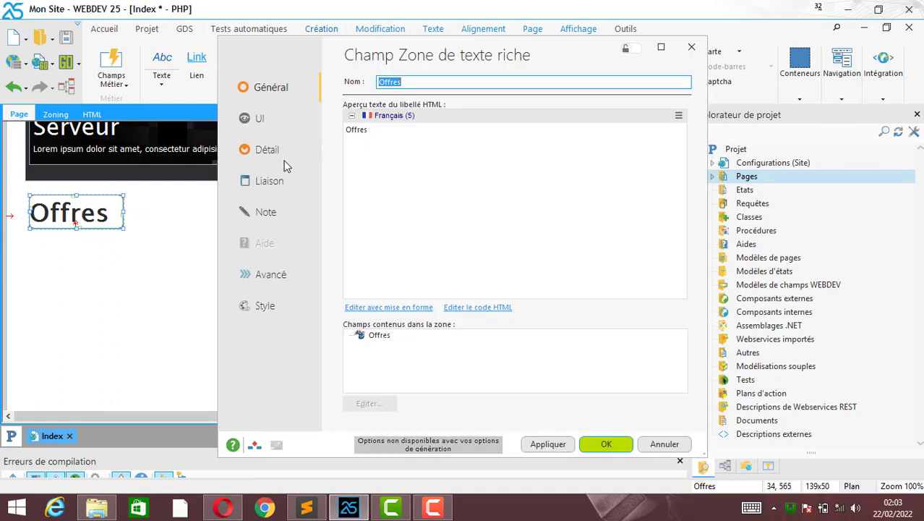
pyautogui.click(264, 309)
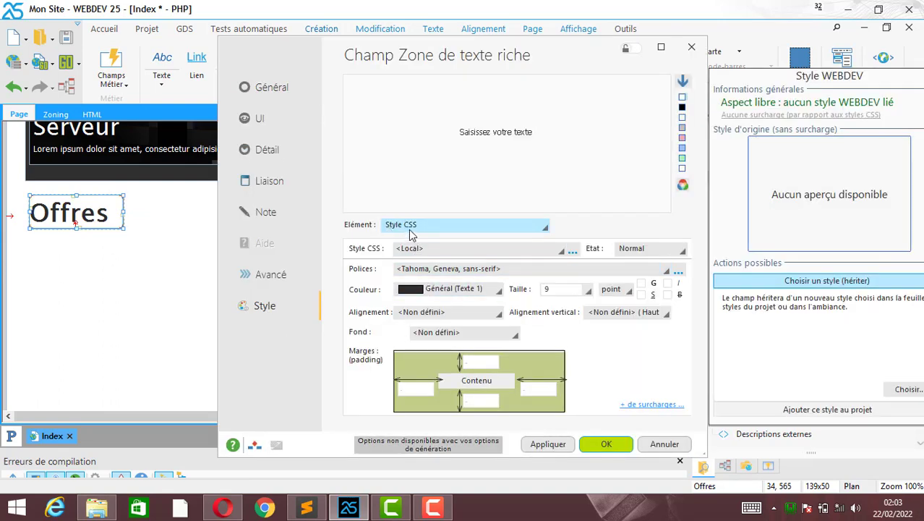
pyautogui.click(410, 233)
pyautogui.click(428, 369)
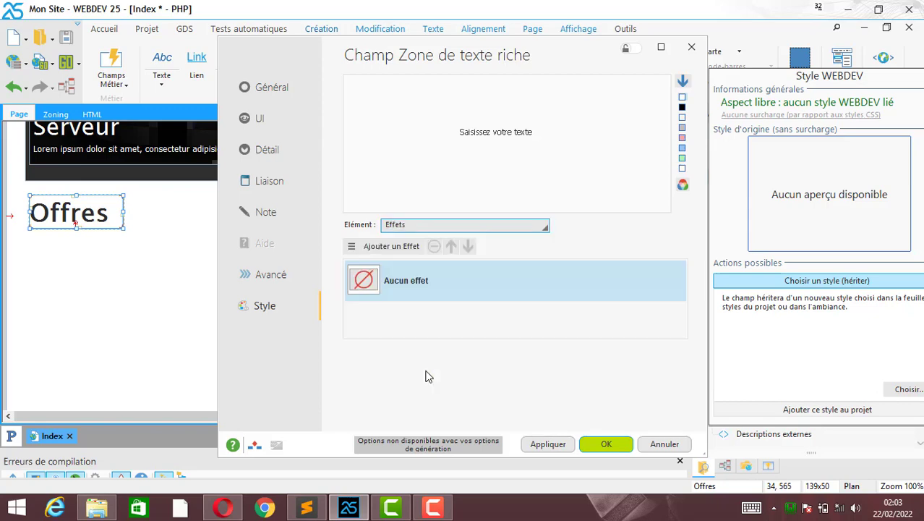
pyautogui.click(389, 249)
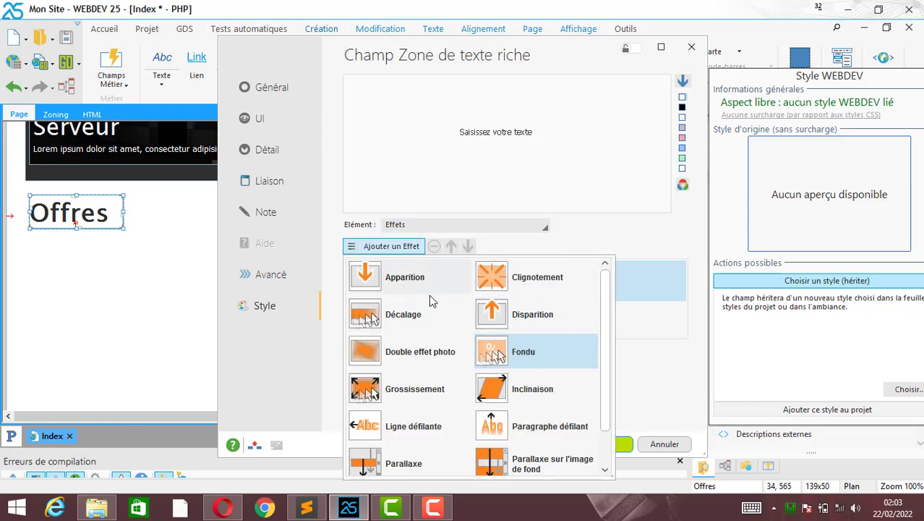
pyautogui.click(405, 277)
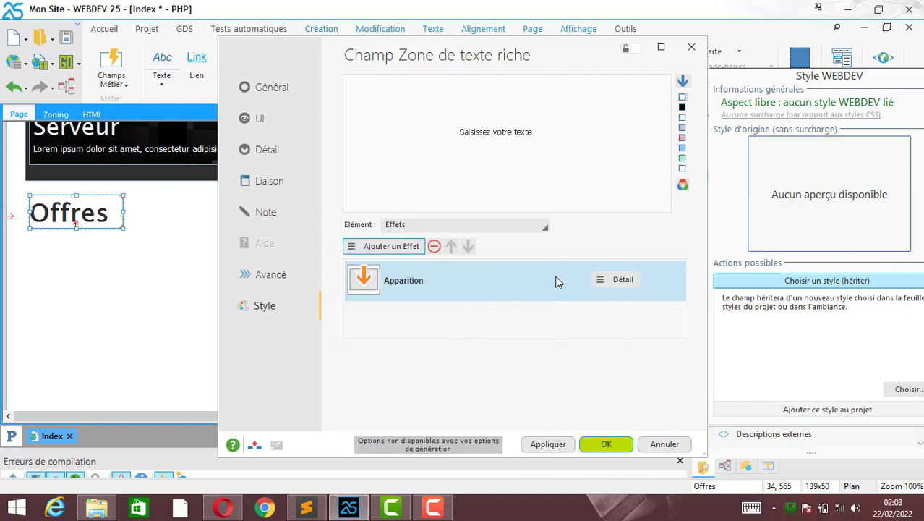
# - Set the Apparition effect to "Fondu depuis la gauche" and apply the changes to the Offres field
pyautogui.click(621, 278)
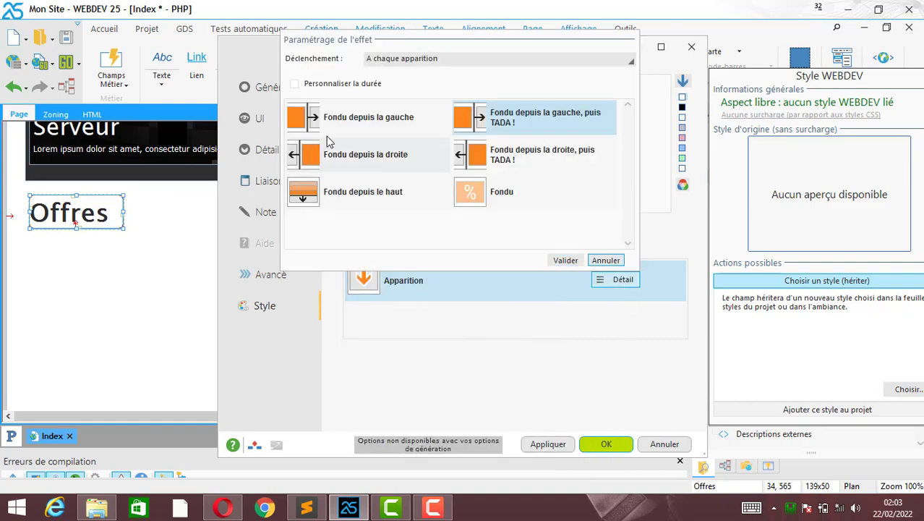
pyautogui.click(365, 124)
pyautogui.click(563, 260)
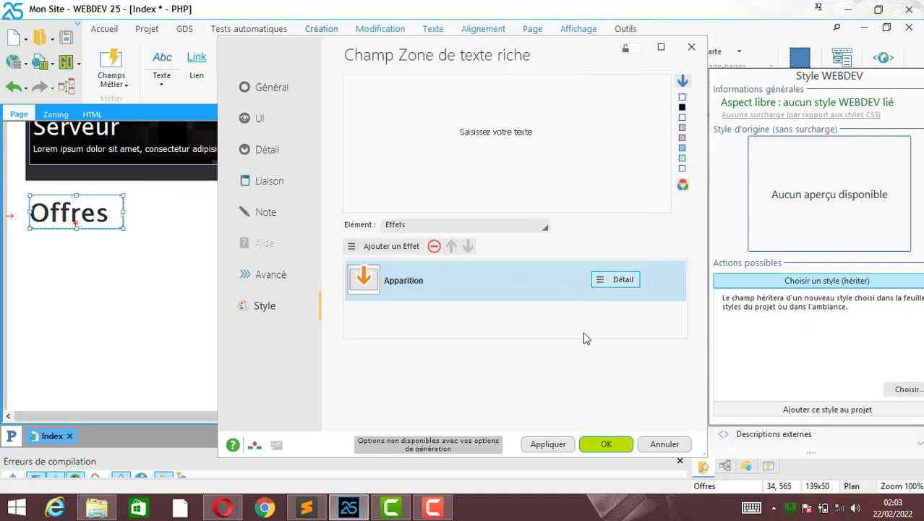
pyautogui.click(559, 449)
pyautogui.click(610, 445)
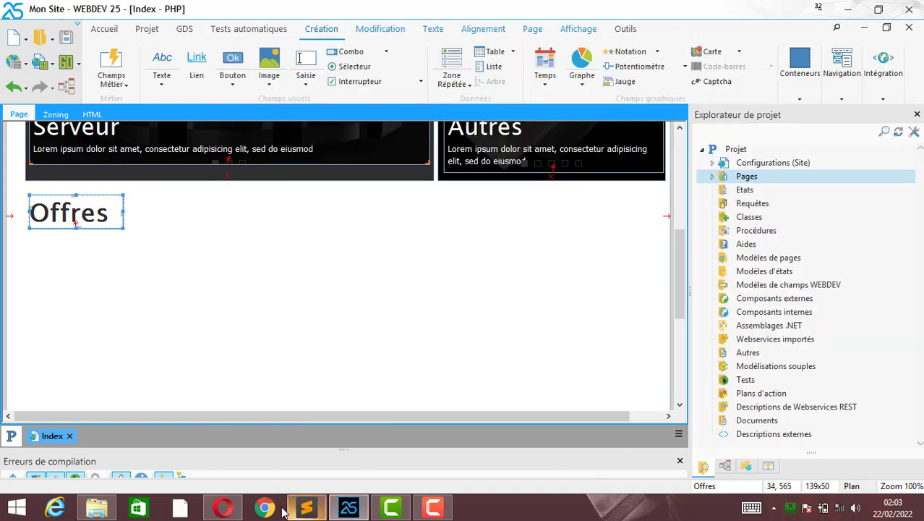
# - Reload the Index page in Opera to check the Offres heading, and return to WEBDEV
pyautogui.click(223, 508)
pyautogui.click(82, 35)
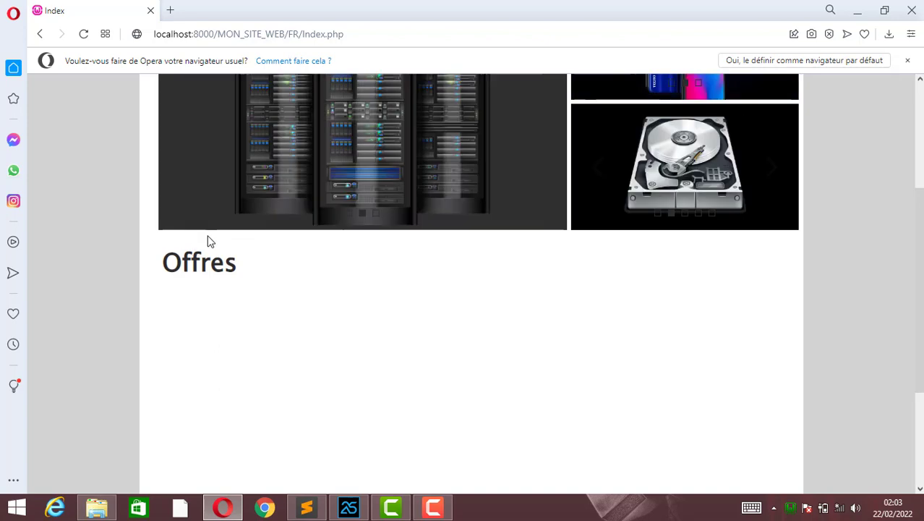
pyautogui.click(345, 504)
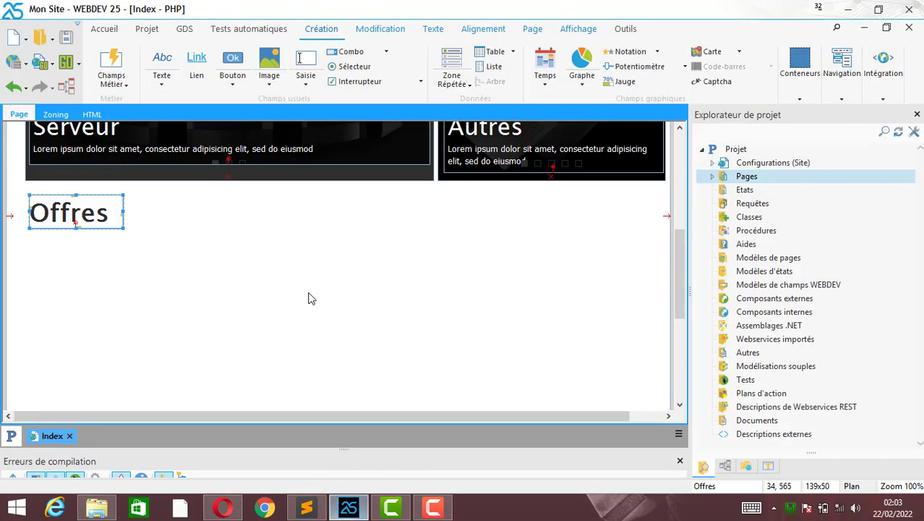
# - Insert a cell container just below the Offres heading, at about position 28, 632
pyautogui.moveTo(675, 248)
pyautogui.mouseDown()
pyautogui.moveTo(676, 269)
pyautogui.moveTo(676, 256)
pyautogui.mouseUp()
pyautogui.click(167, 252)
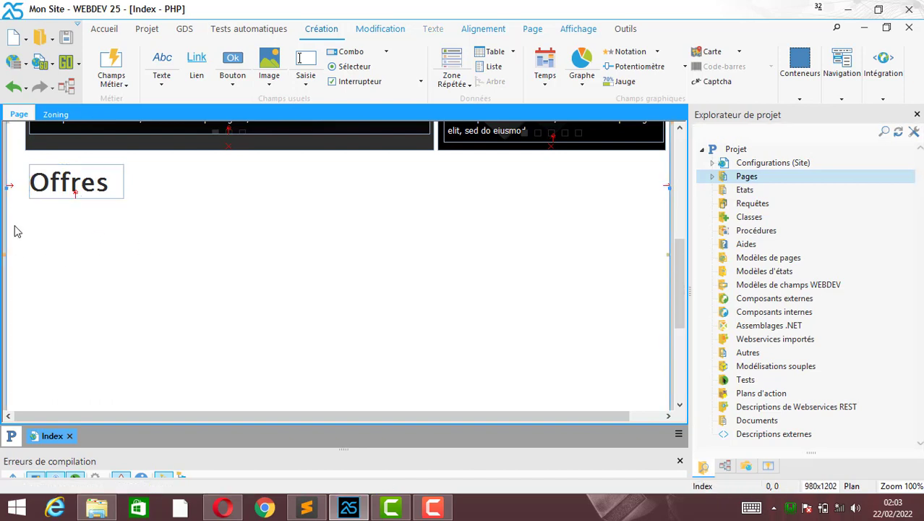
pyautogui.click(801, 94)
pyautogui.click(506, 116)
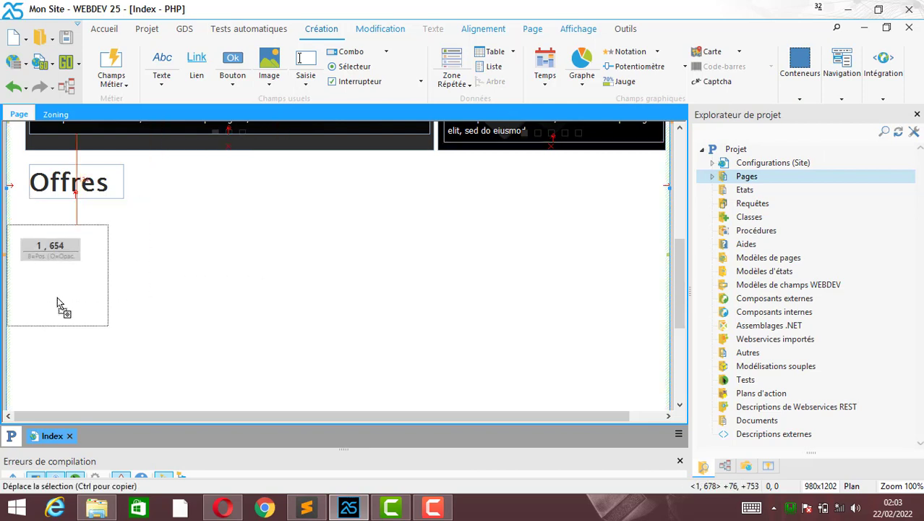
pyautogui.click(75, 260)
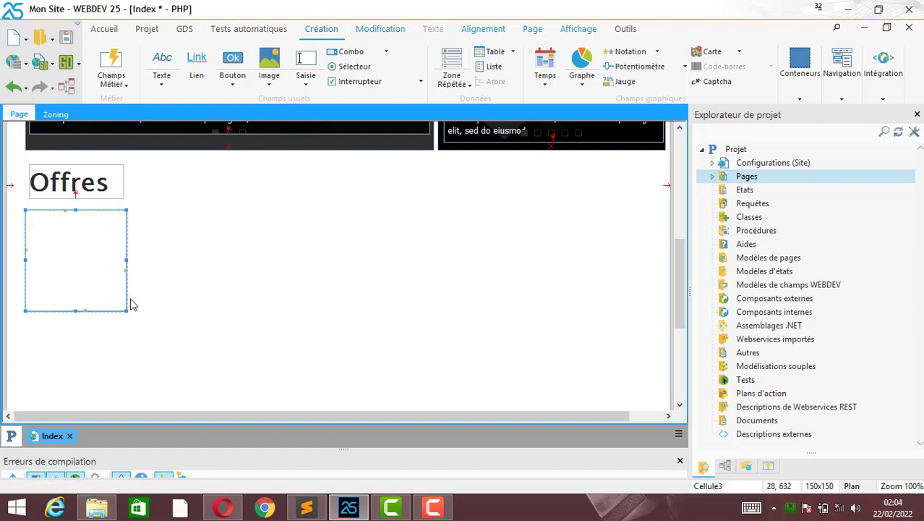
# - Enlarge the new cell to about 315 x 356
pyautogui.moveTo(128, 310); pyautogui.dragTo(205, 359)
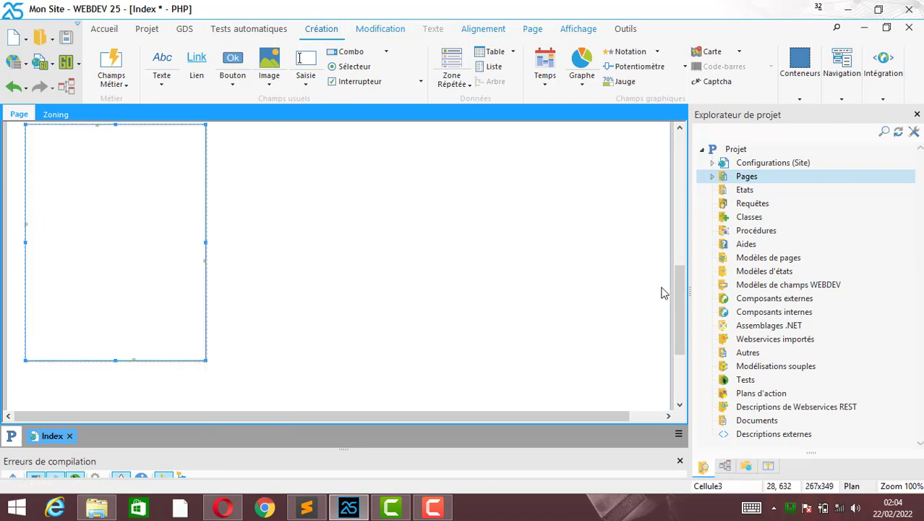
pyautogui.moveTo(677, 279)
pyautogui.mouseDown()
pyautogui.moveTo(677, 268)
pyautogui.moveTo(678, 276)
pyautogui.mouseUp()
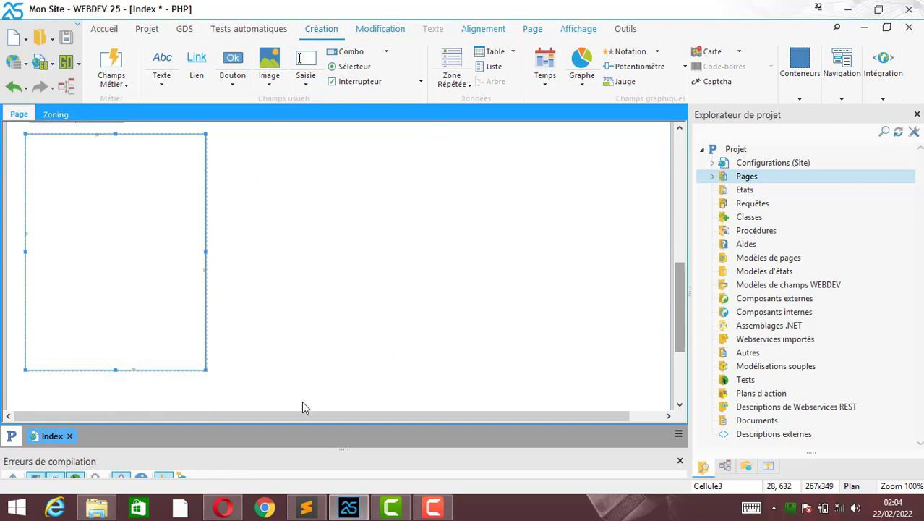
pyautogui.moveTo(228, 373); pyautogui.dragTo(261, 378)
# - Open the new cell's detailed CSS style overrides and set its background colour to Cyan foncé
pyautogui.rightClick(171, 164)
pyautogui.click(242, 133)
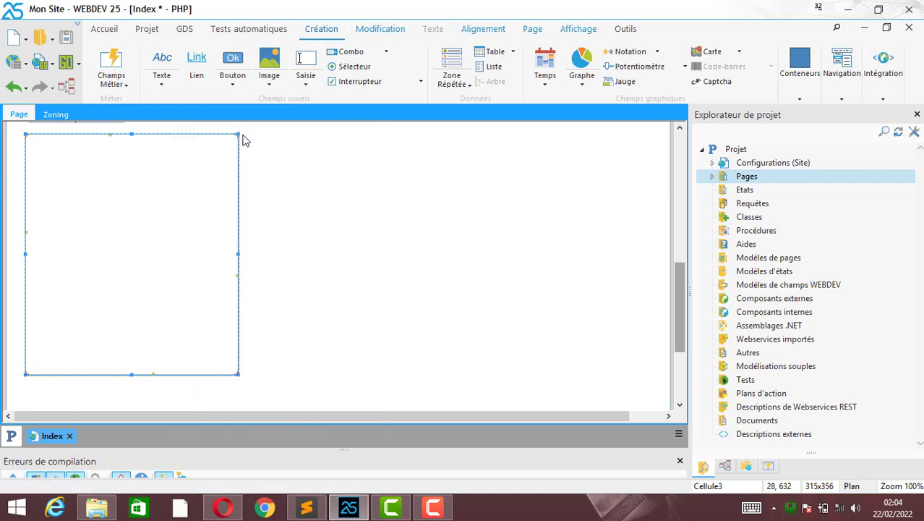
pyautogui.click(208, 297)
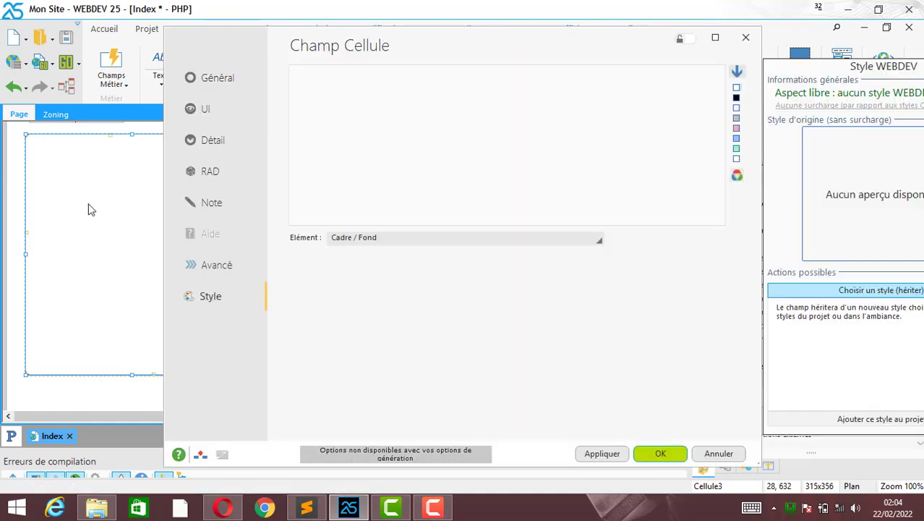
pyautogui.click(375, 263)
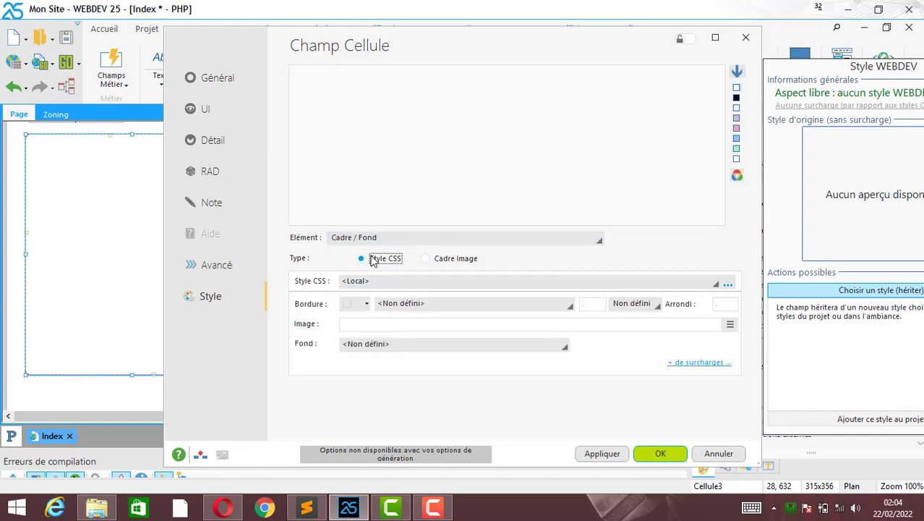
pyautogui.click(672, 365)
pyautogui.click(233, 231)
pyautogui.click(239, 250)
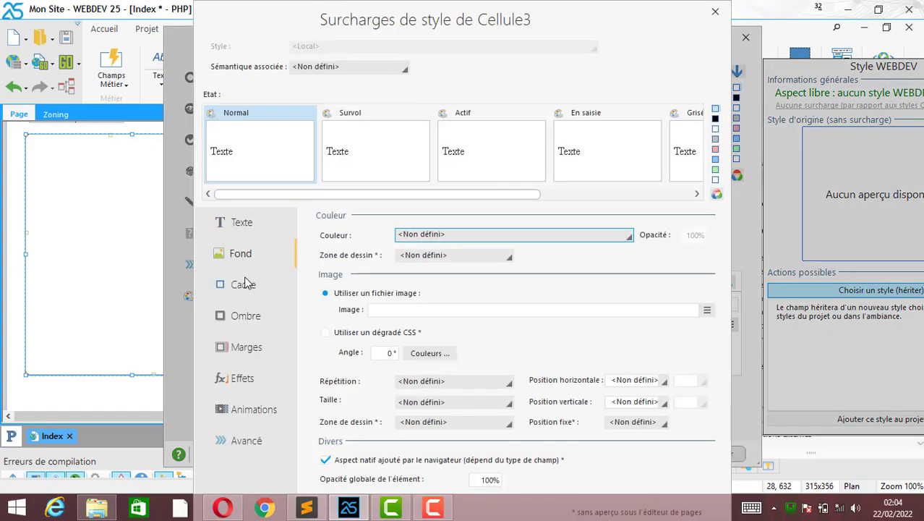
pyautogui.click(244, 276)
pyautogui.click(246, 253)
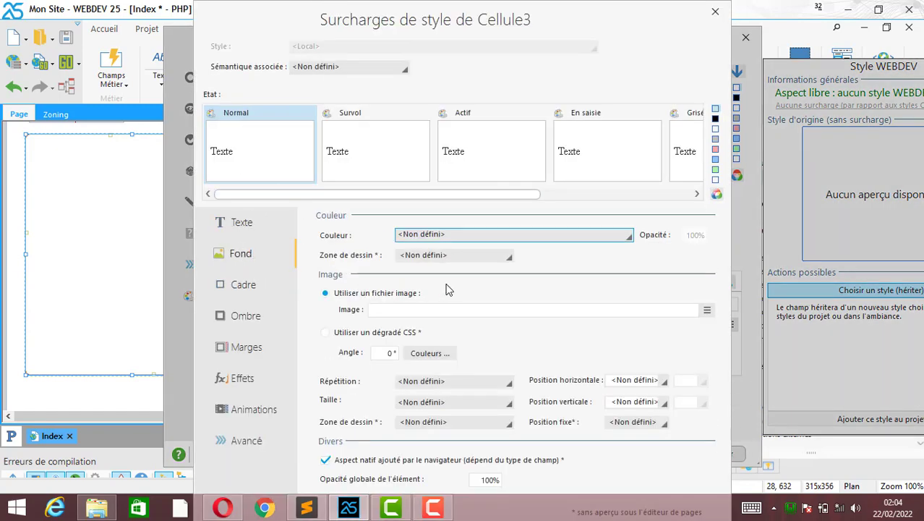
pyautogui.click(626, 236)
pyautogui.click(779, 327)
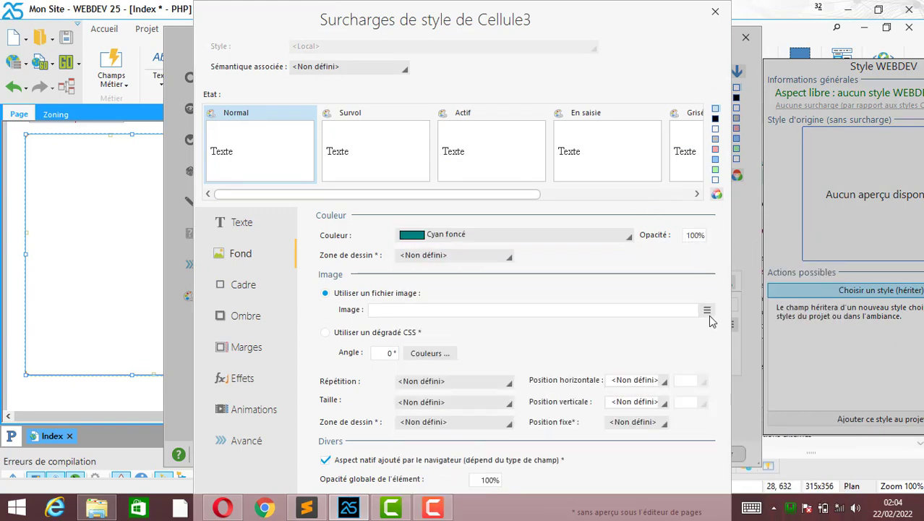
# - Set the cell's text colour to Blanc, leaving the font and size undefined
pyautogui.click(242, 222)
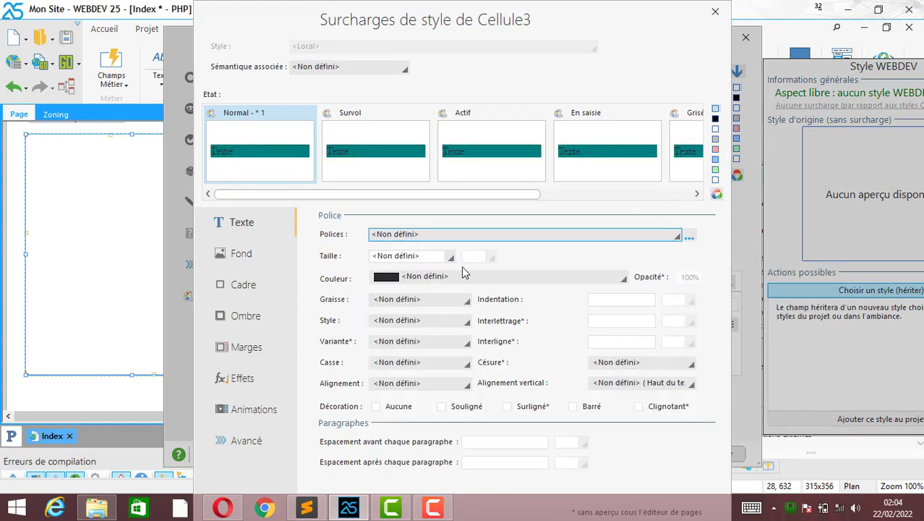
pyautogui.click(505, 234)
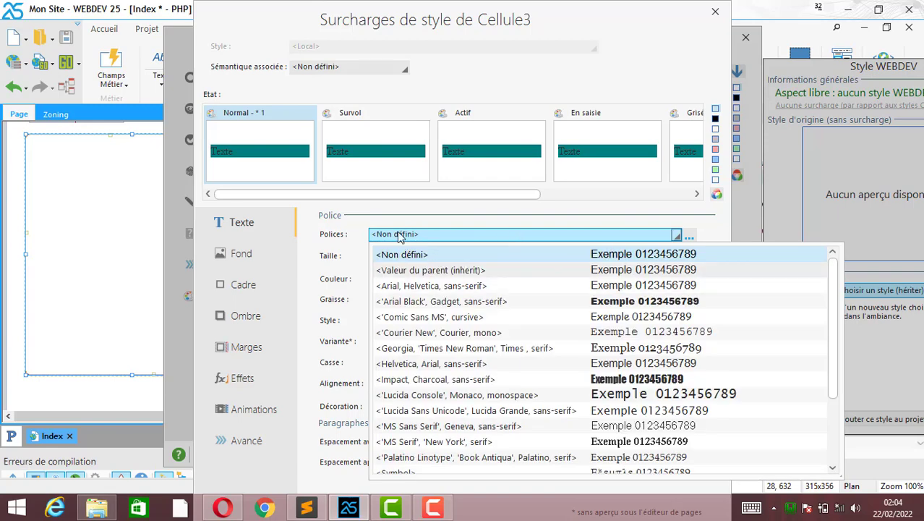
pyautogui.click(359, 235)
pyautogui.click(449, 259)
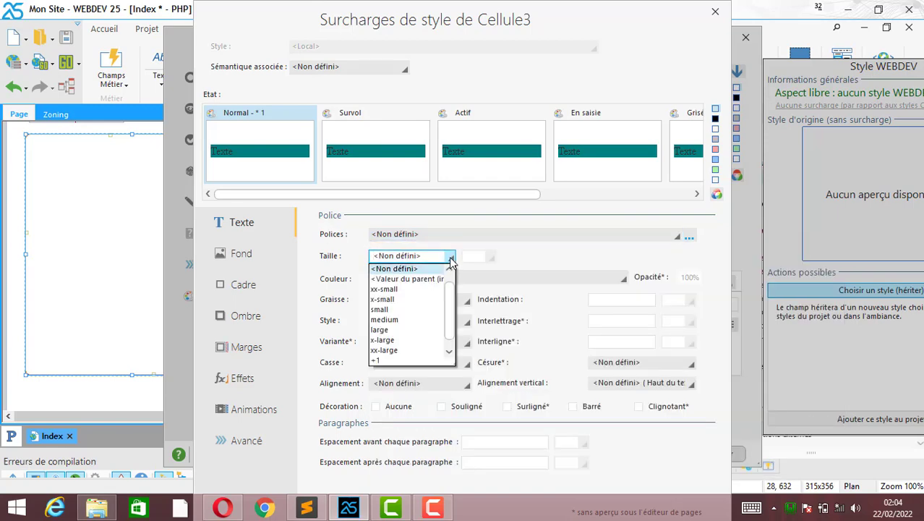
pyautogui.click(449, 259)
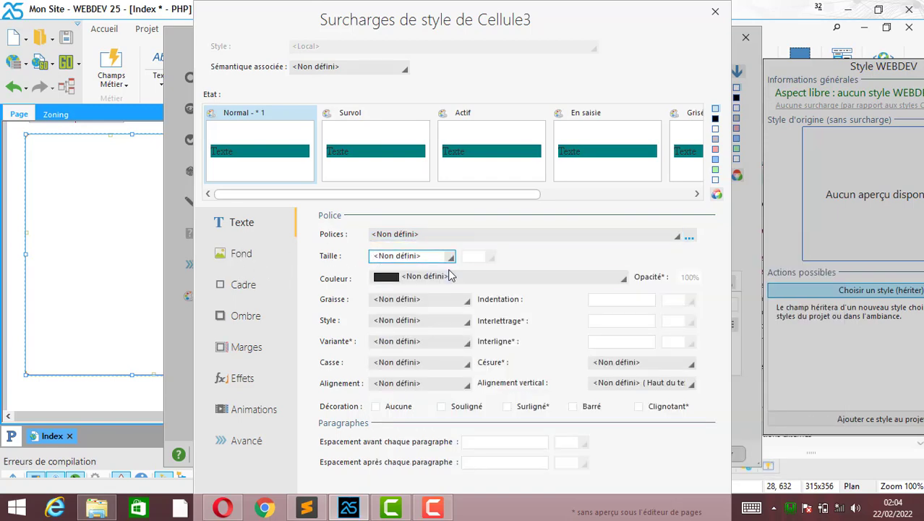
pyautogui.click(452, 276)
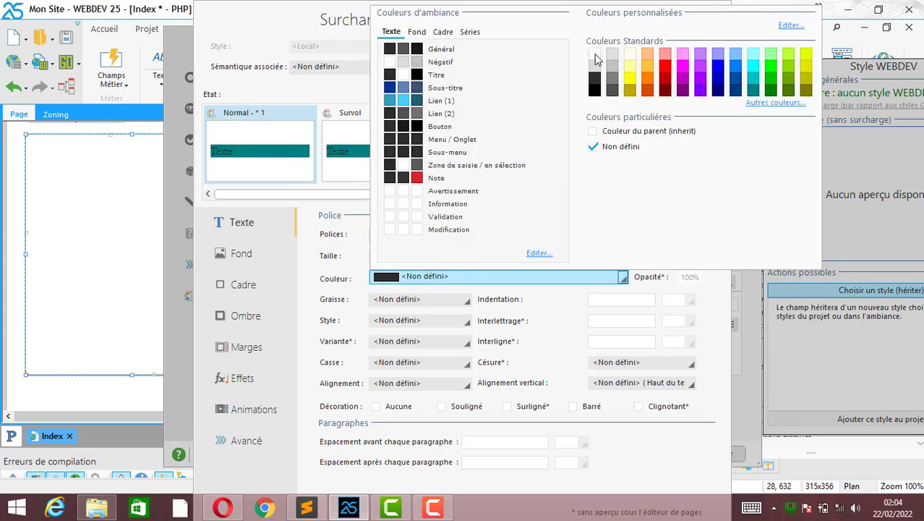
pyautogui.click(595, 55)
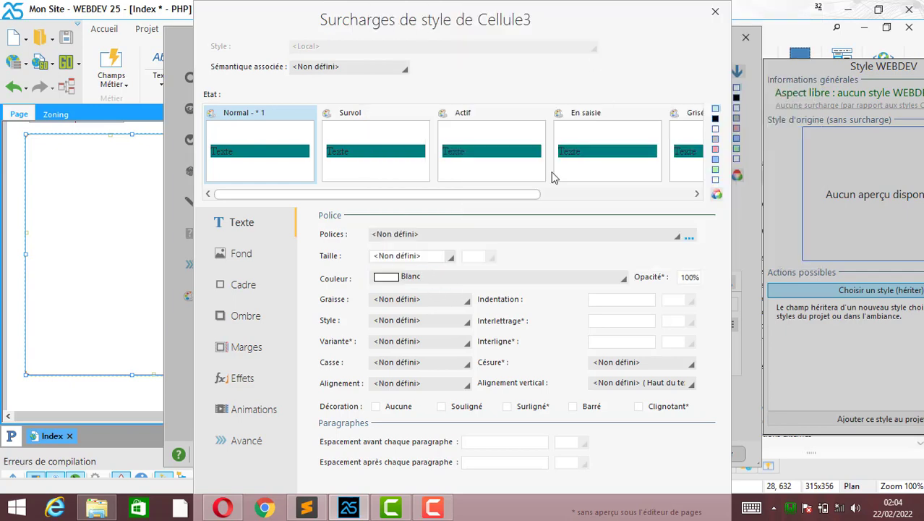
# - Round the cell's border corners with an Arrondi value of 3 px
pyautogui.click(244, 284)
pyautogui.click(626, 251)
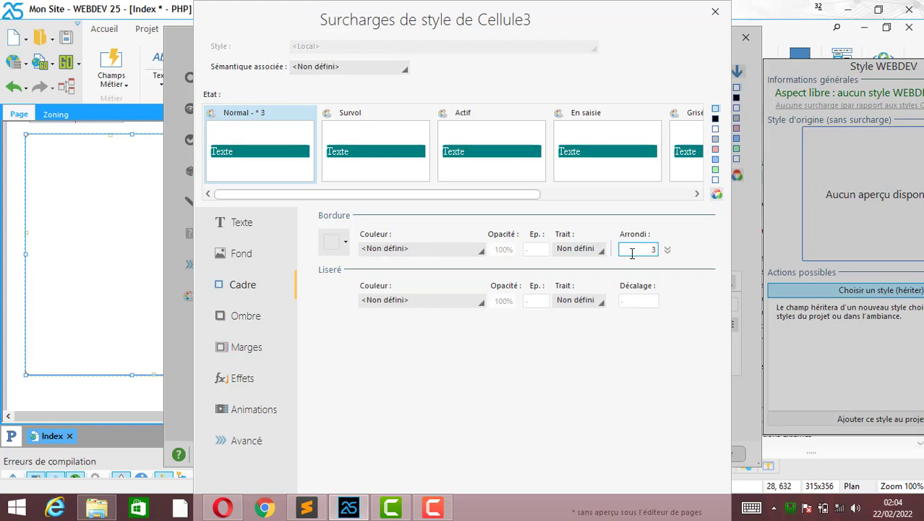
pyautogui.click(535, 249)
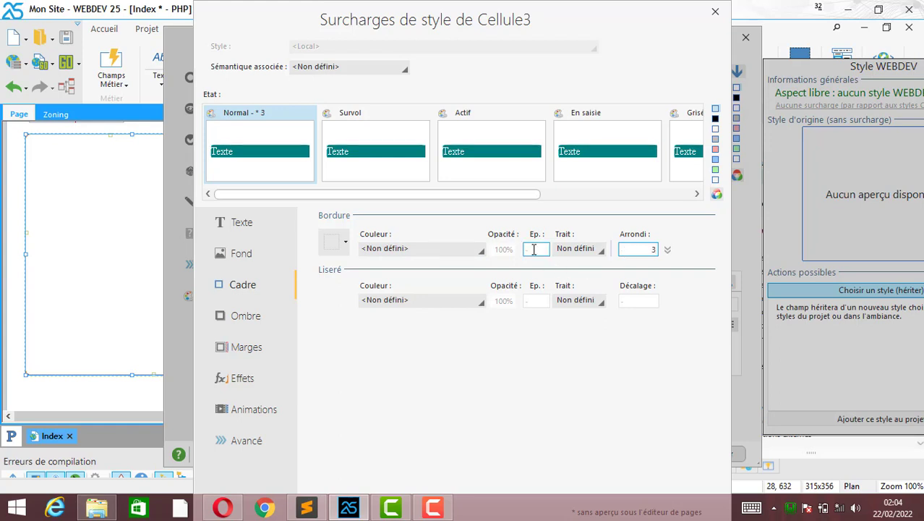
# - Add an external shadow to the cell with X and Y offsets of 2 px
pyautogui.click(244, 316)
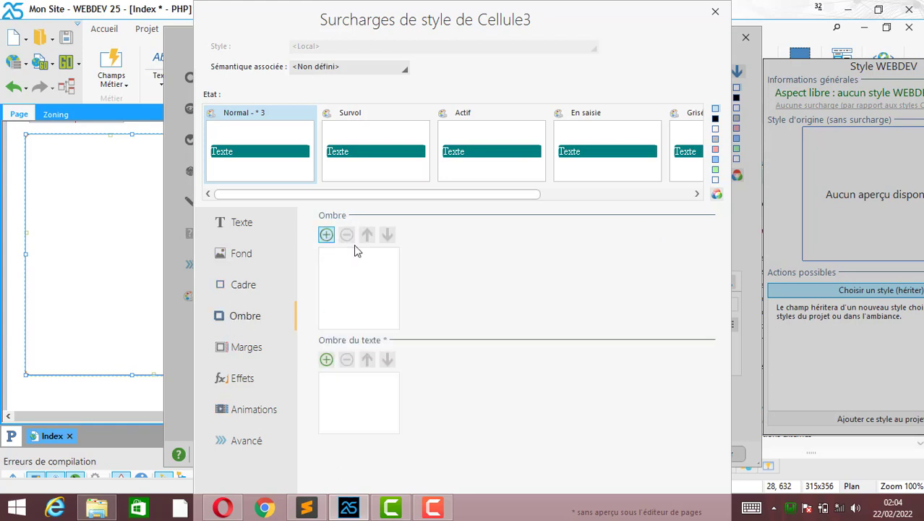
pyautogui.click(494, 256)
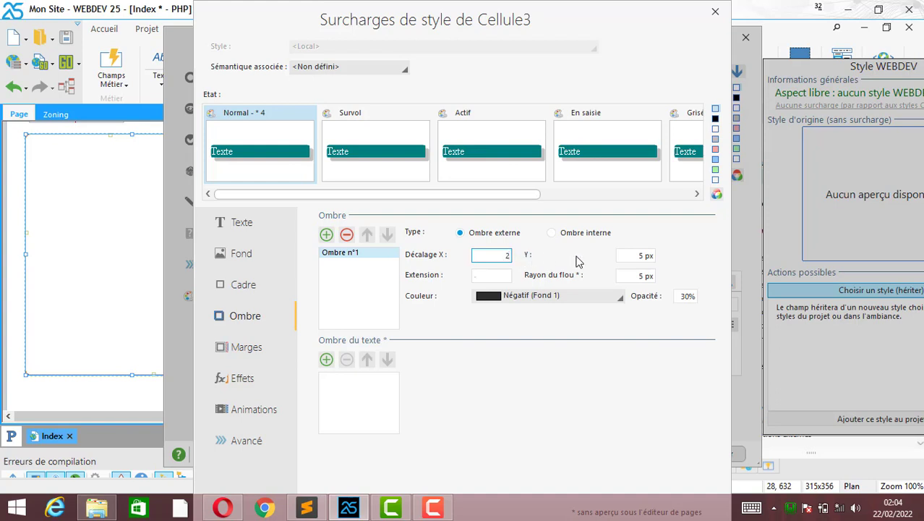
pyautogui.write('2')
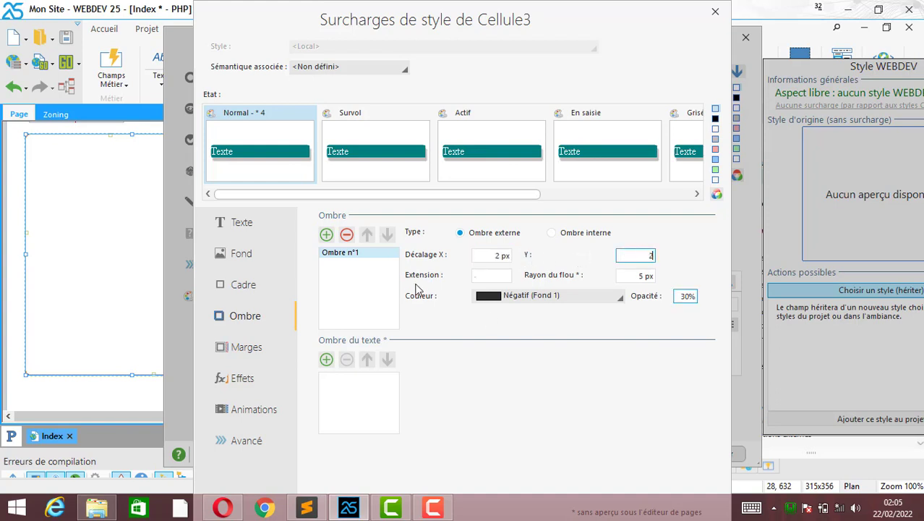
# - Set the cell's internal margins to 8 px on all four sides
pyautogui.click(253, 350)
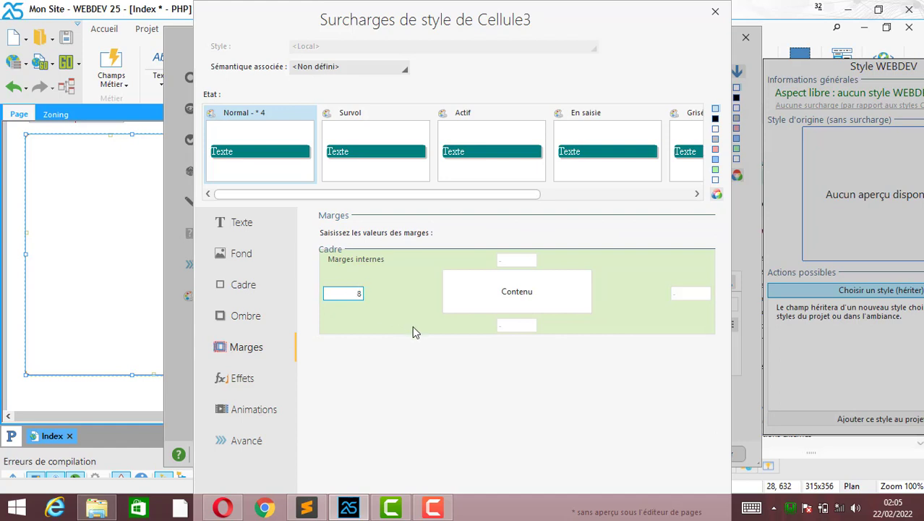
pyautogui.press('Tab')
pyautogui.write('8')
pyautogui.press('Tab')
pyautogui.write('8')
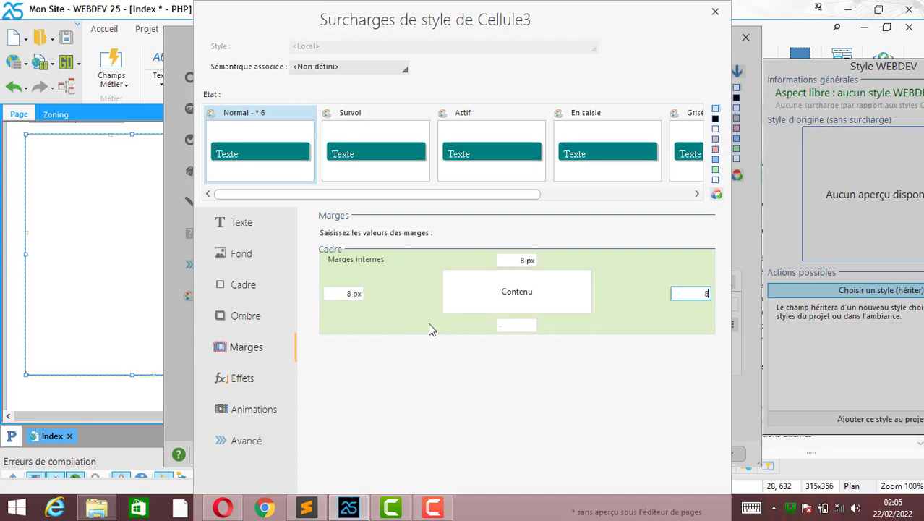
pyautogui.press('Tab')
pyautogui.write('8')
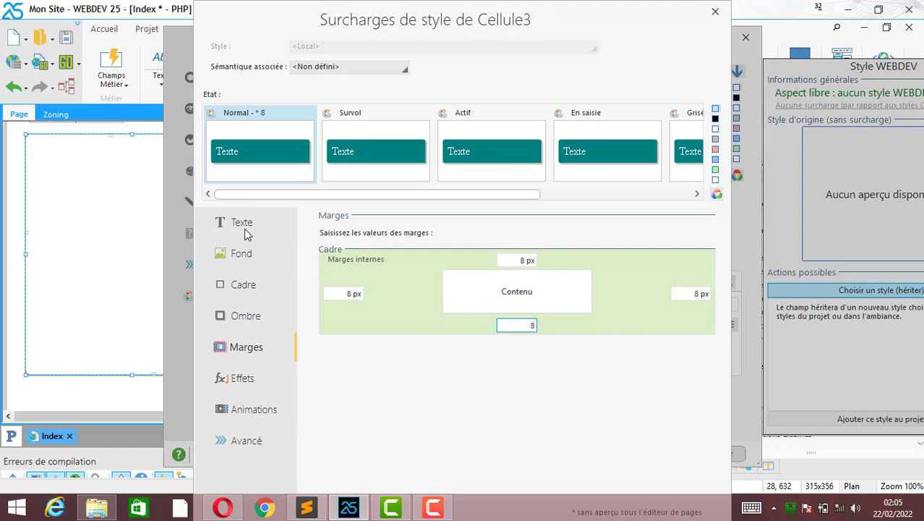
# - Confirm the style overrides and apply them to the cell, closing its description
pyautogui.click(246, 231)
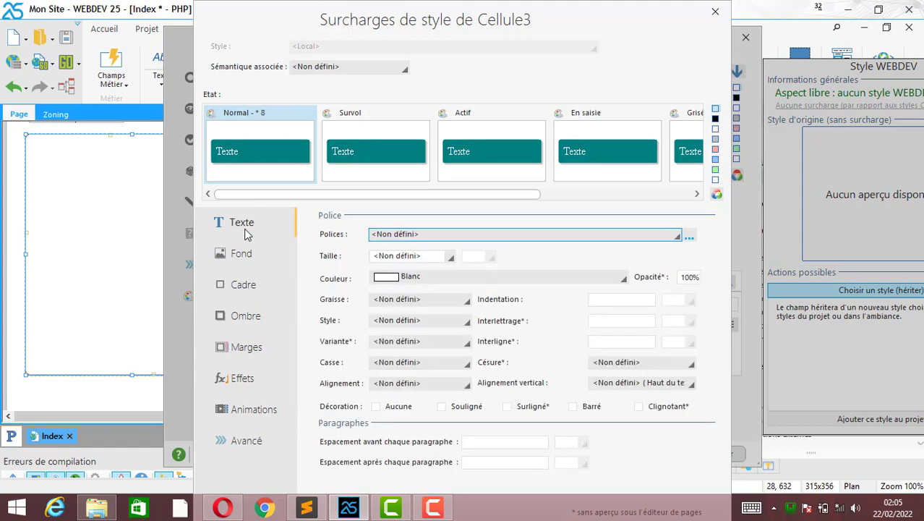
pyautogui.doubleClick(596, 26)
pyautogui.click(821, 481)
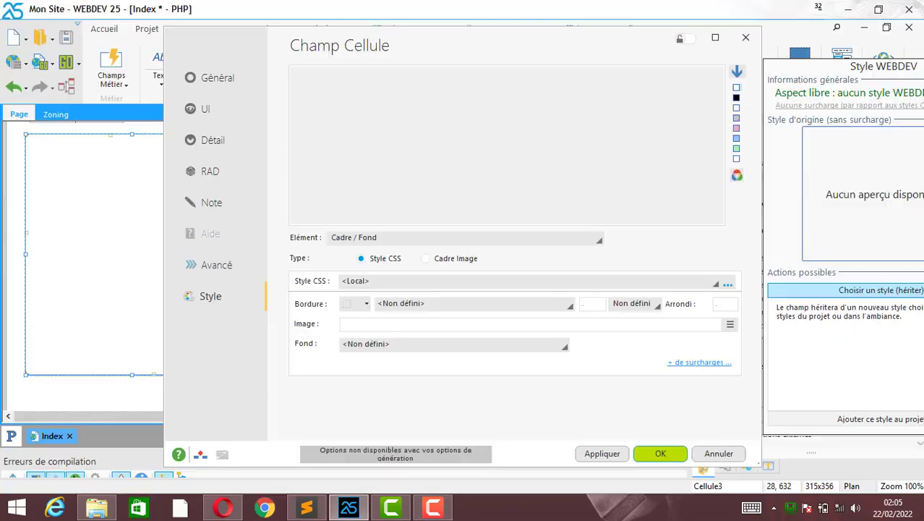
pyautogui.click(614, 454)
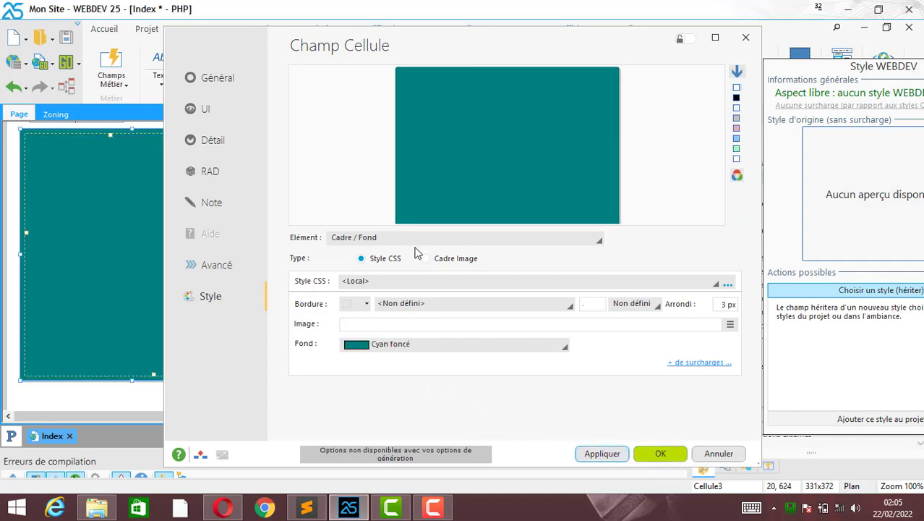
pyautogui.click(661, 454)
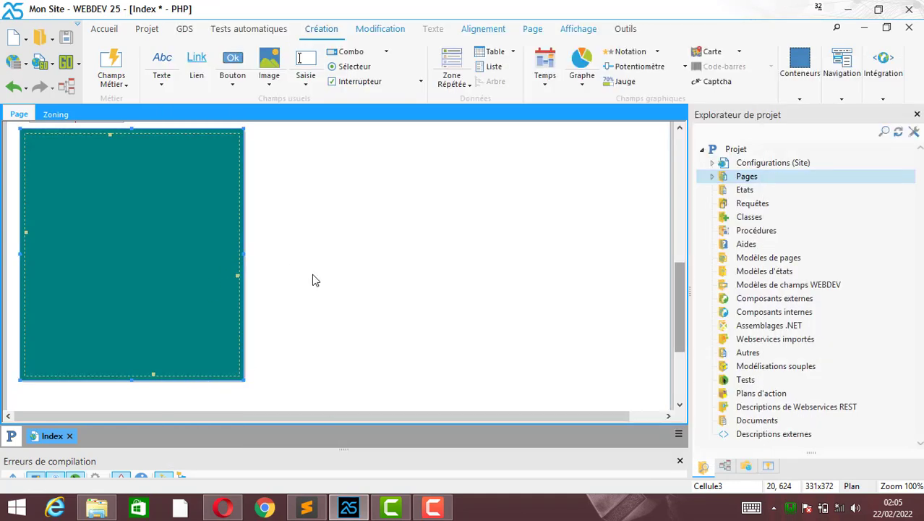
# - Save the Index page, reload it in Opera to check the styled cell, and return to WEBDEV
pyautogui.click(66, 40)
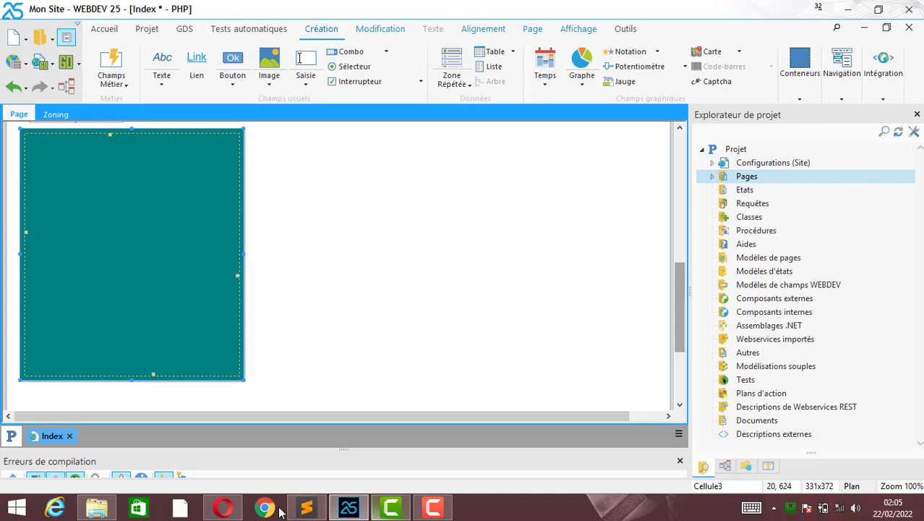
pyautogui.click(221, 508)
pyautogui.click(83, 36)
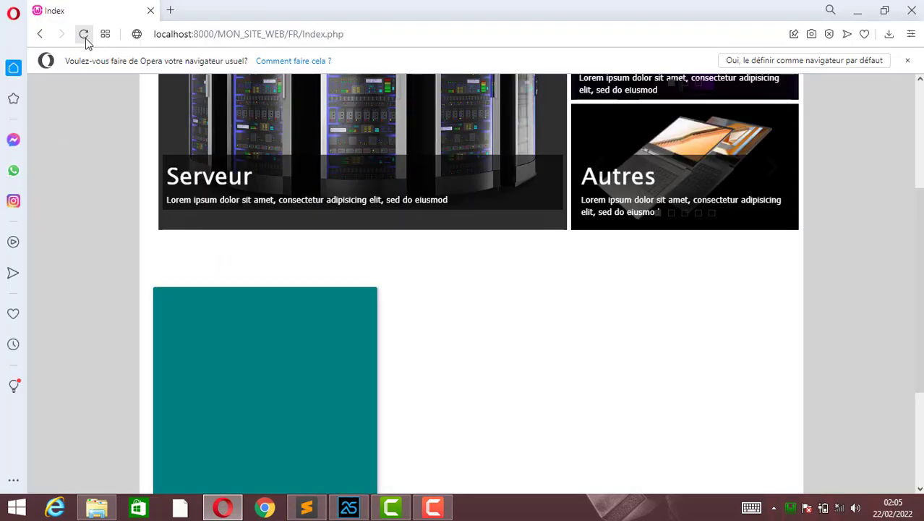
pyautogui.scroll(-3, 396, 301)
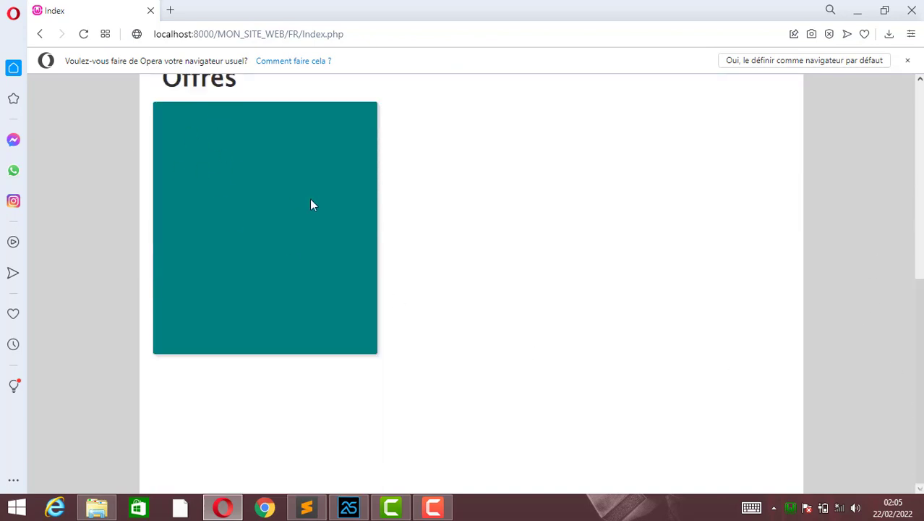
pyautogui.click(348, 508)
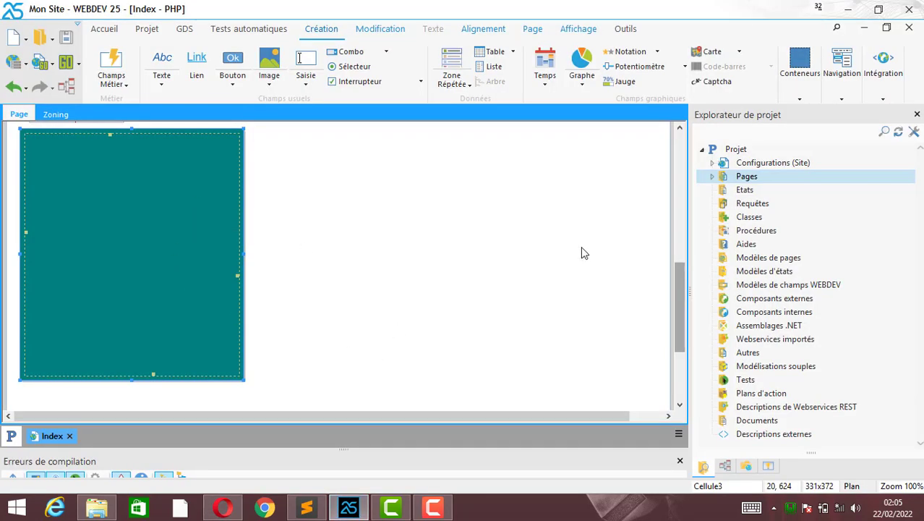
# - Reopen the cell's style settings, set its corner rounding to 8 px and apply the change
pyautogui.scroll(1, 679, 290)
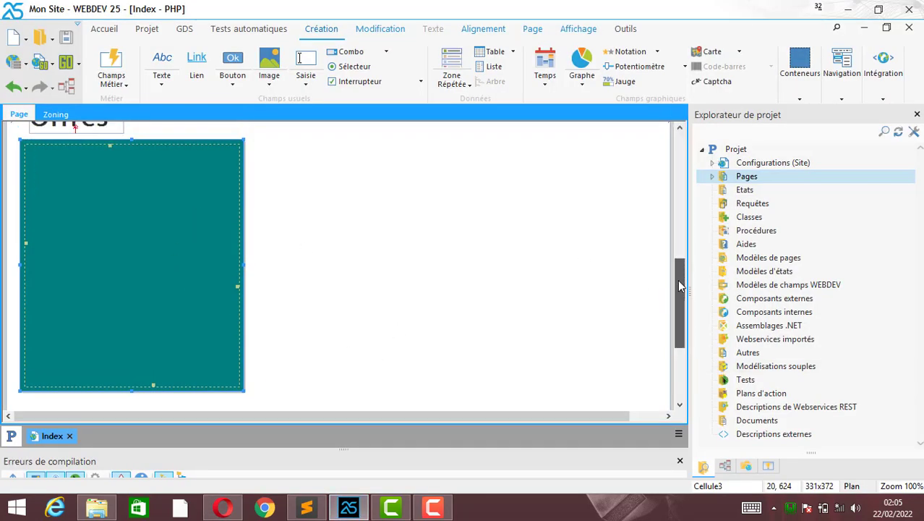
pyautogui.rightClick(242, 201)
pyautogui.click(316, 133)
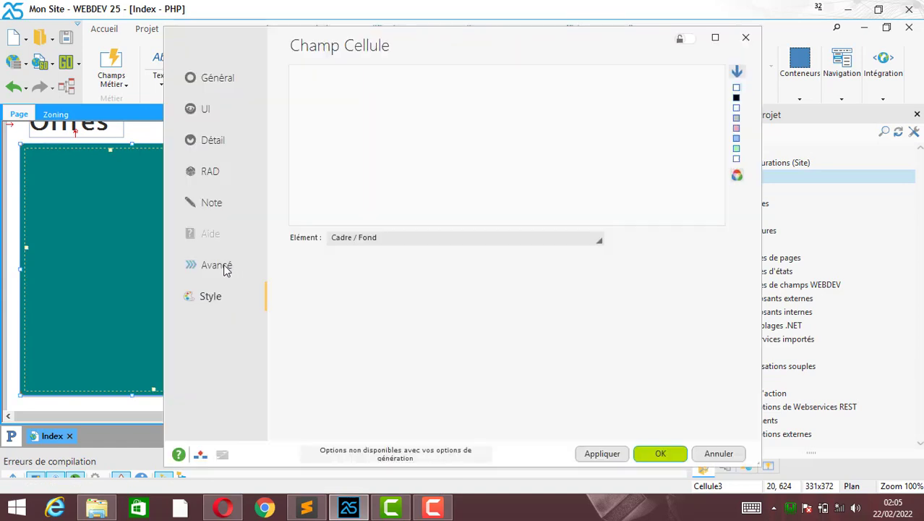
pyautogui.click(727, 304)
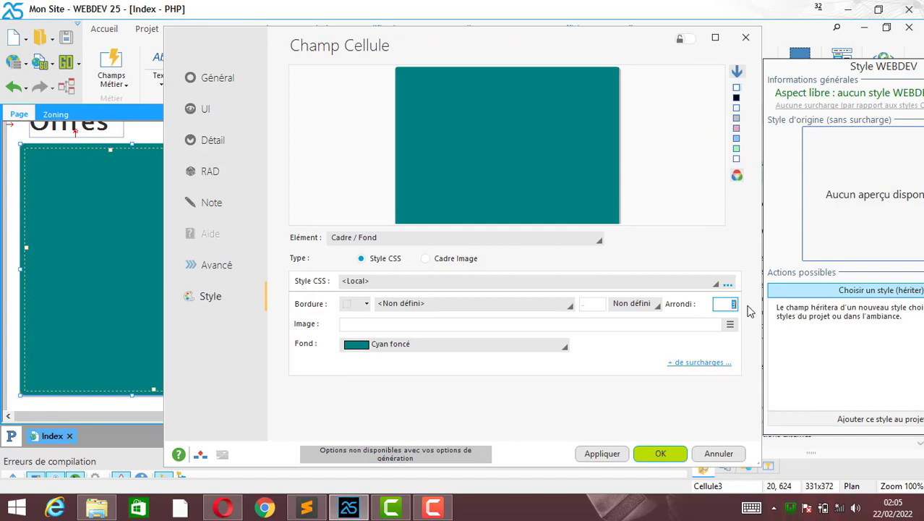
pyautogui.write('8')
pyautogui.click(603, 453)
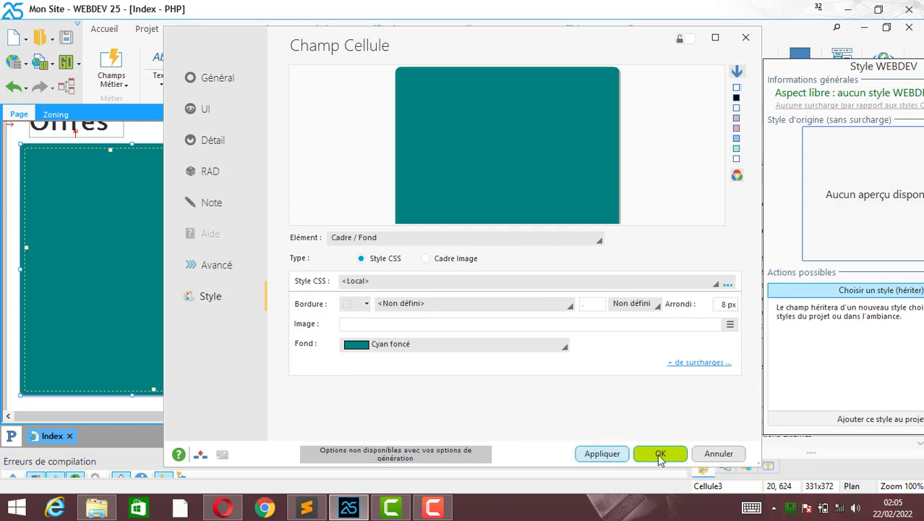
pyautogui.click(659, 455)
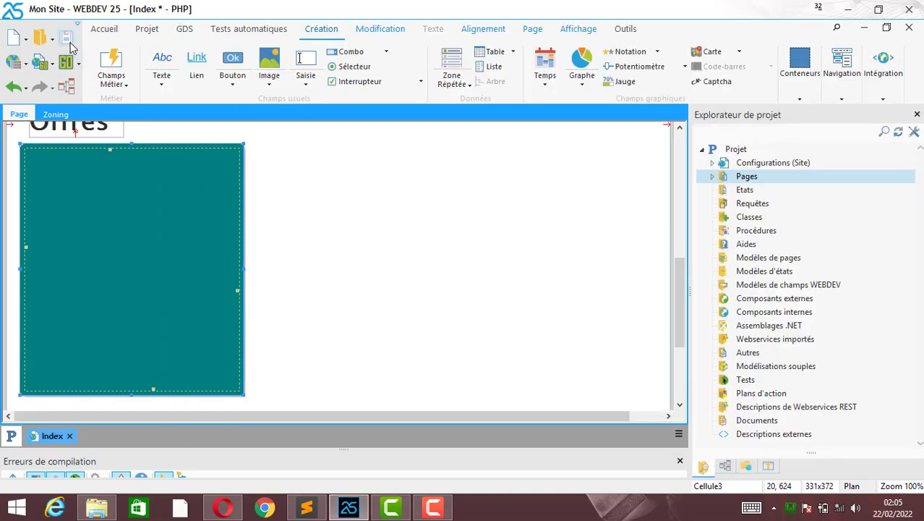
# - Switch to Opera and reload the Index page to check the cell's rounded corners
pyautogui.click(224, 507)
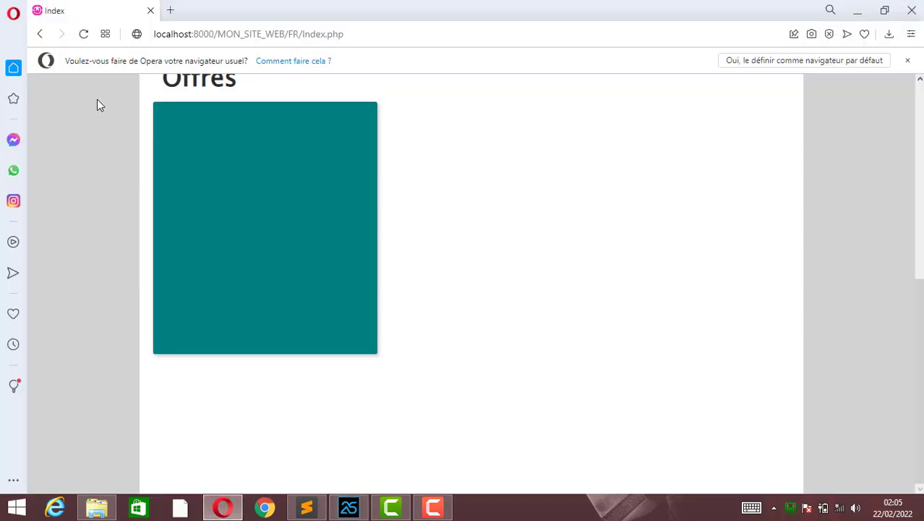
pyautogui.click(89, 36)
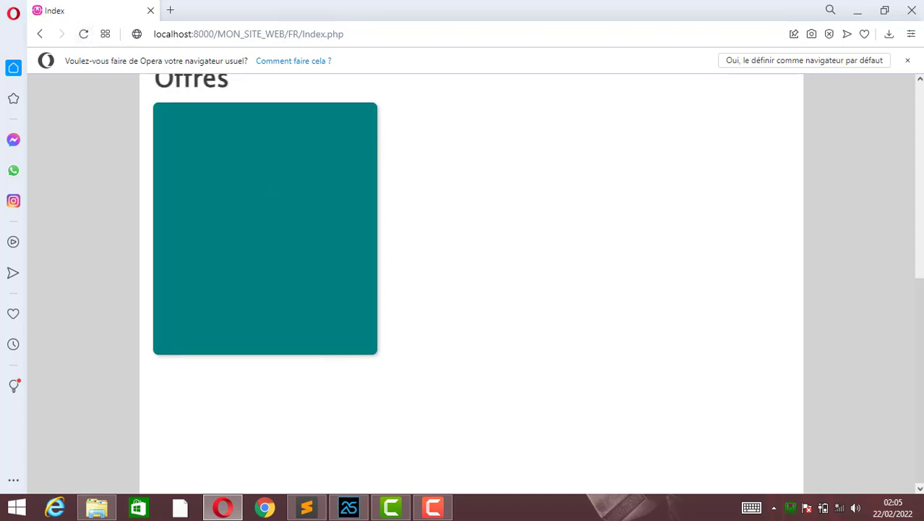
# - Examine the rounded cell below the Offres heading in the browser, and switch back to WEBDEV
pyautogui.moveTo(920, 355); pyautogui.dragTo(921, 282)
pyautogui.scroll(-1, 254, 220)
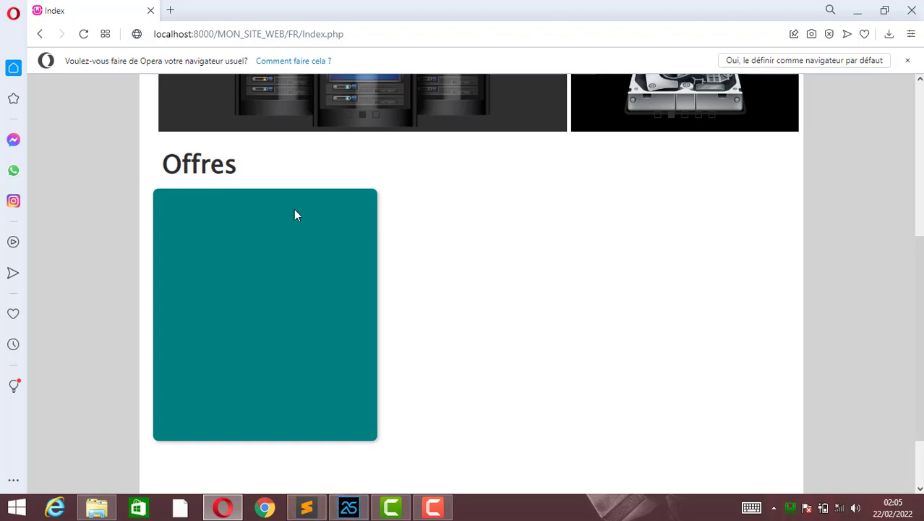
pyautogui.click(358, 503)
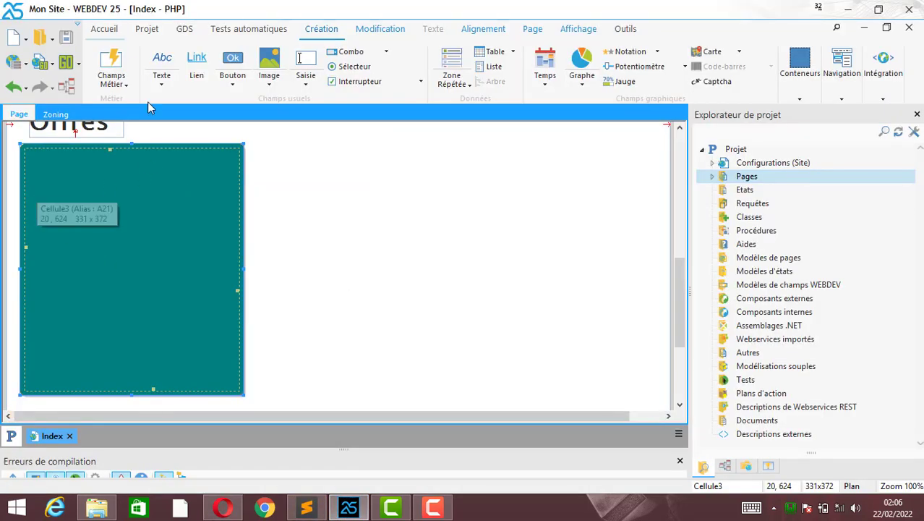
# - Place a text field near the upper edge of the teal cell and format its placeholder text as 24 pt bold
pyautogui.moveTo(161, 61); pyautogui.dragTo(124, 171)
pyautogui.rightClick(124, 171)
pyautogui.click(194, 161)
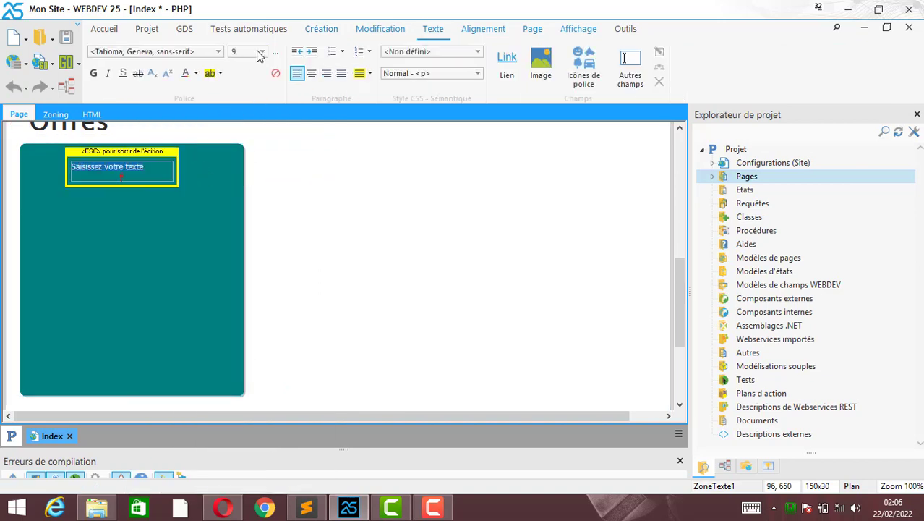
pyautogui.click(260, 52)
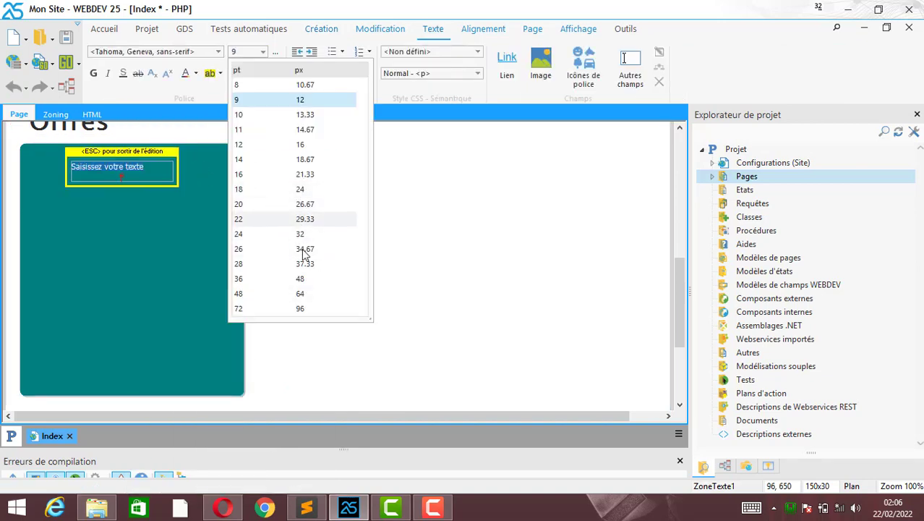
pyautogui.click(282, 233)
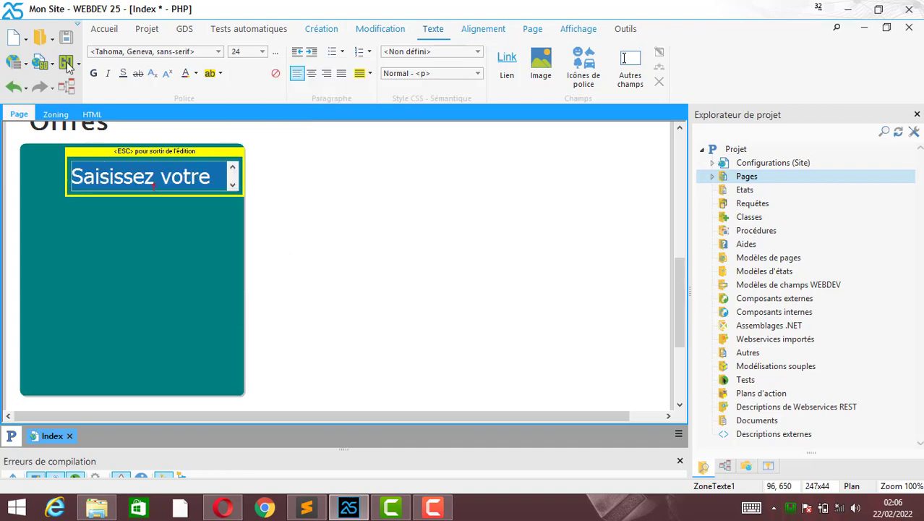
pyautogui.click(93, 73)
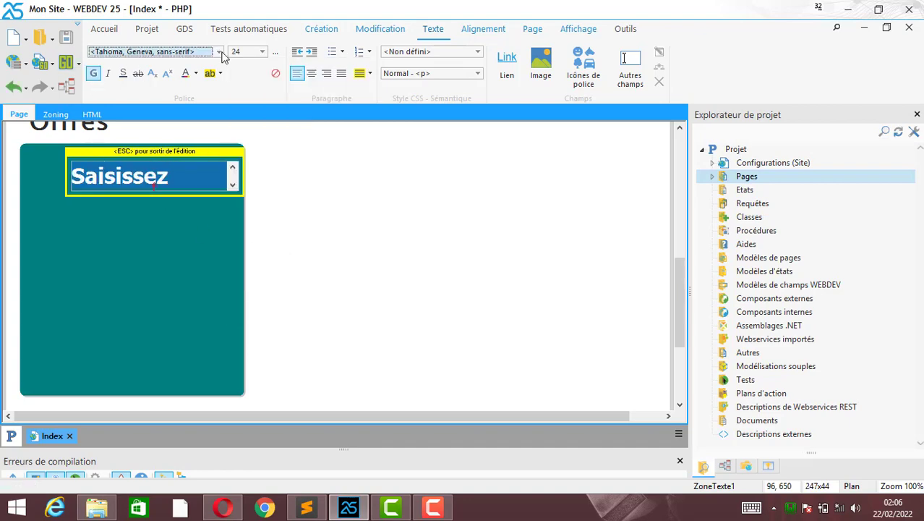
# - Set the placeholder text's size to 22 pt and its font to 'Lucida Sans Unicode', and finish editing the label
pyautogui.click(218, 52)
pyautogui.click(173, 123)
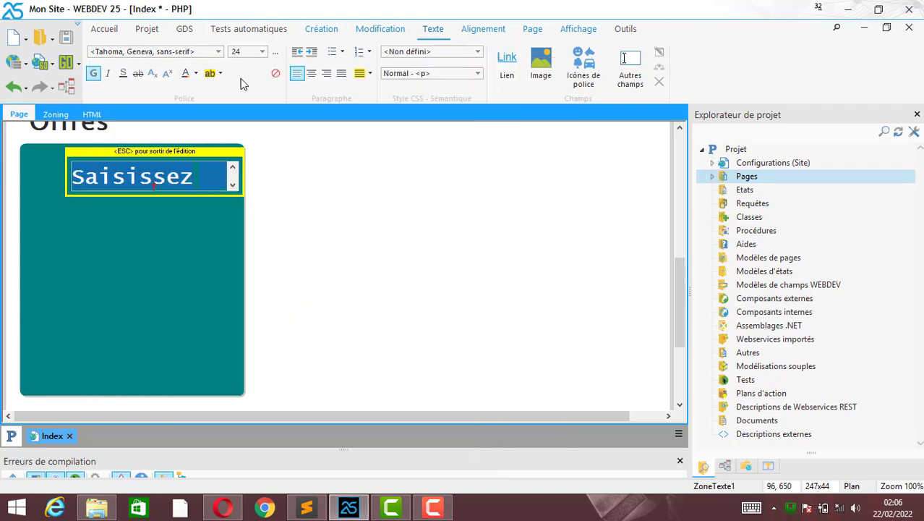
pyautogui.click(262, 51)
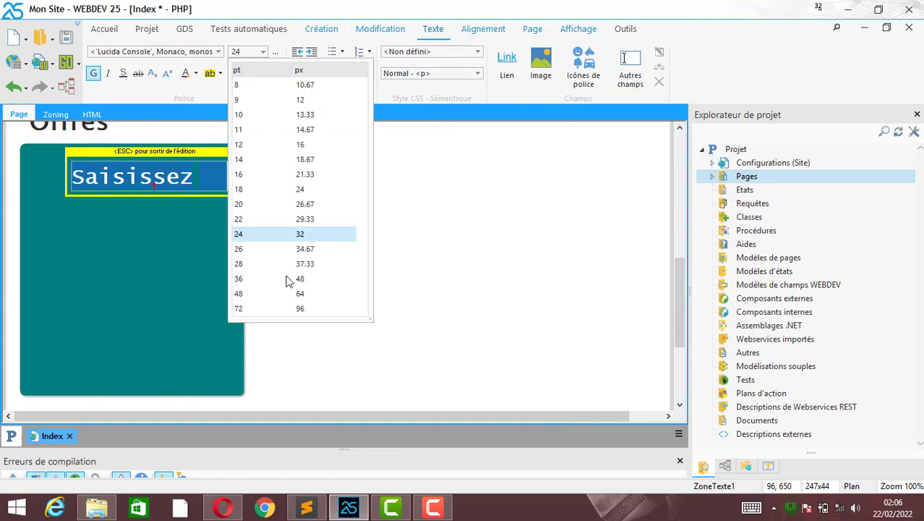
pyautogui.click(292, 218)
pyautogui.click(217, 52)
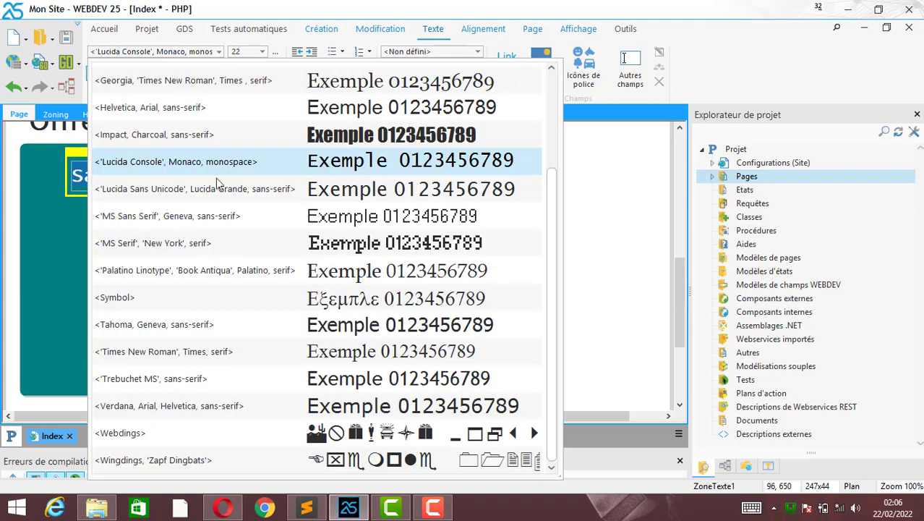
pyautogui.click(226, 192)
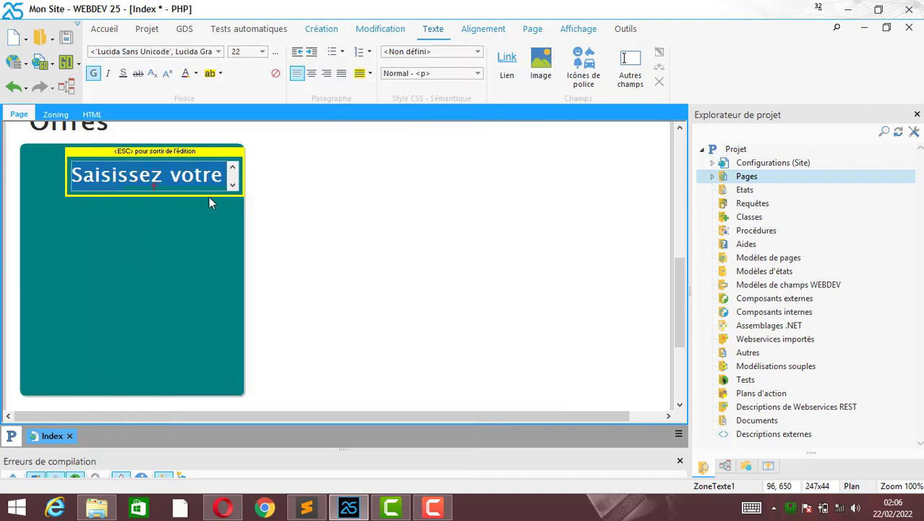
pyautogui.click(162, 178)
pyautogui.click(162, 179)
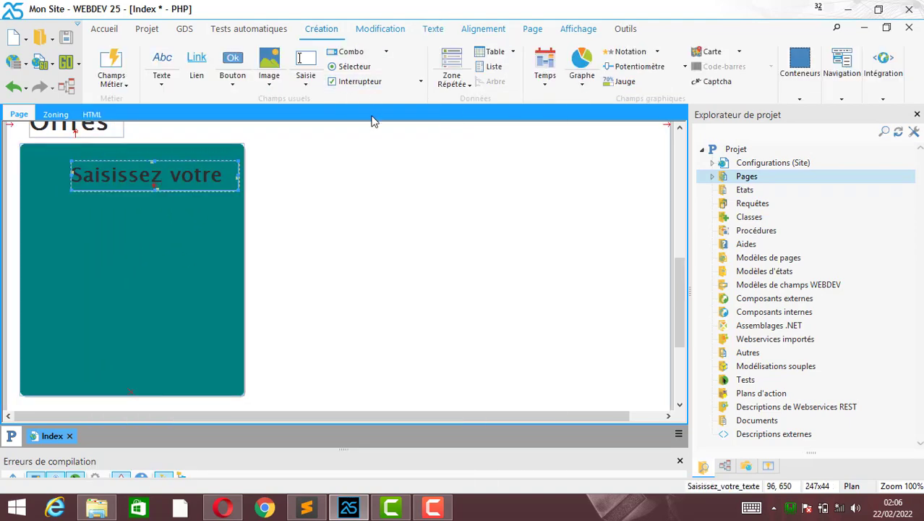
# - Centre the text field horizontally in the cell and colour its placeholder text white
pyautogui.click(477, 31)
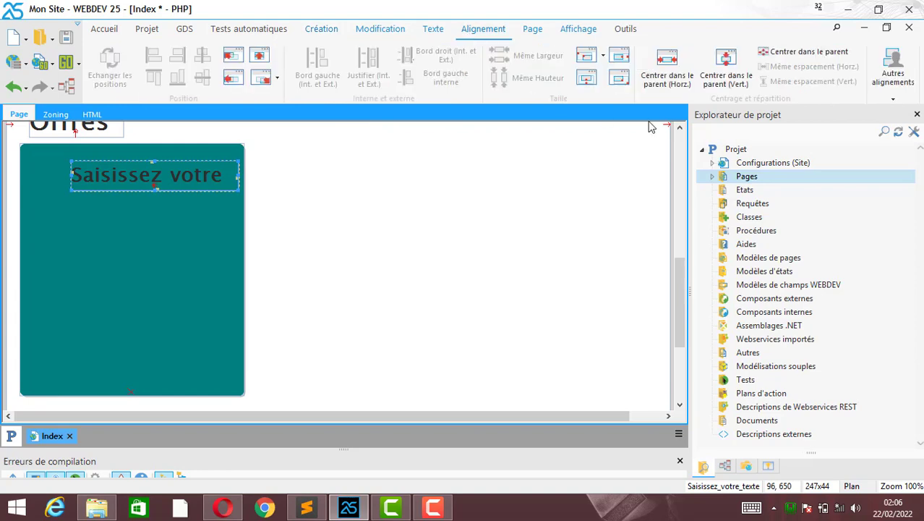
pyautogui.click(668, 72)
pyautogui.rightClick(183, 174)
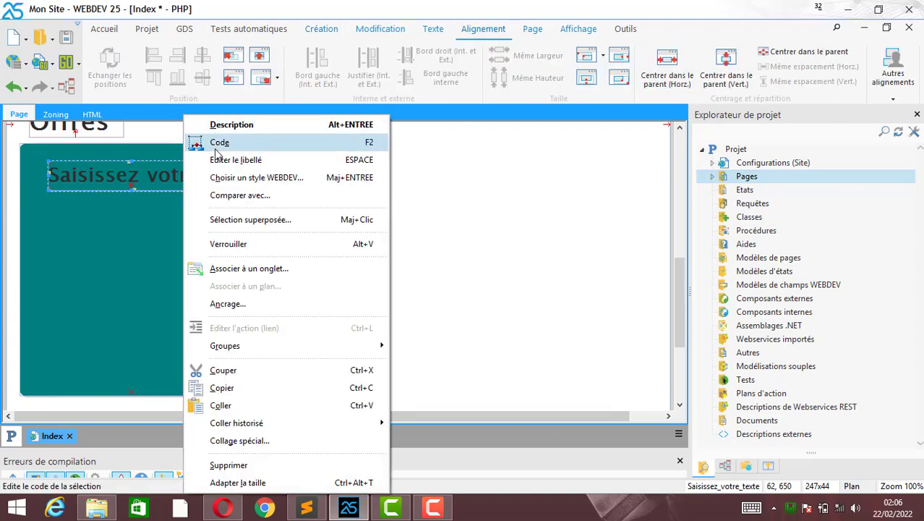
pyautogui.click(217, 158)
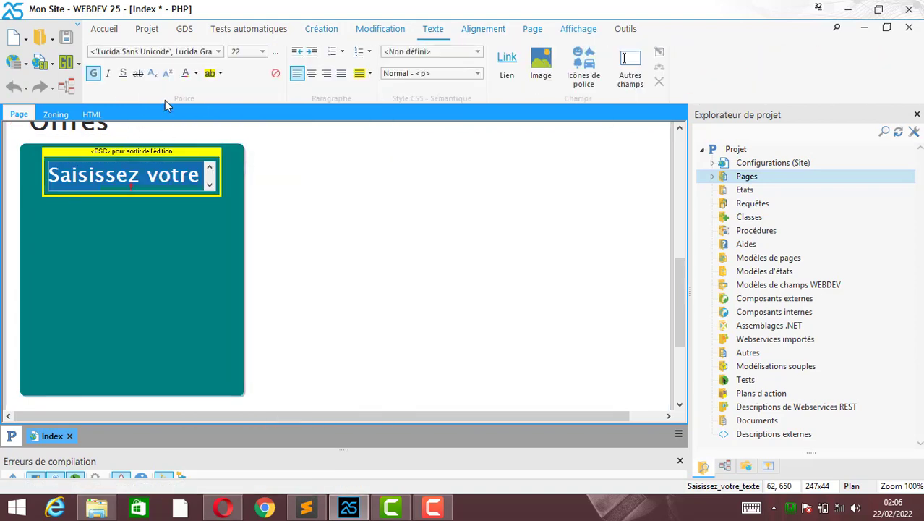
pyautogui.click(197, 74)
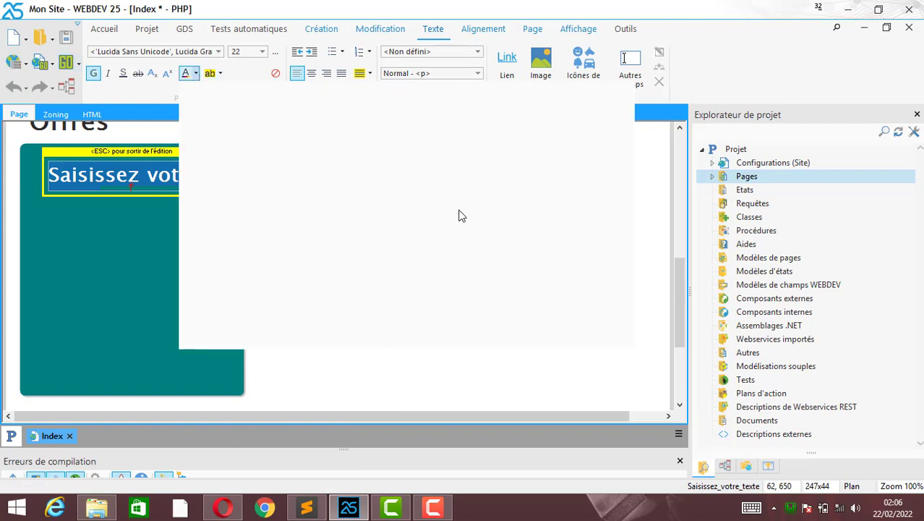
pyautogui.click(405, 134)
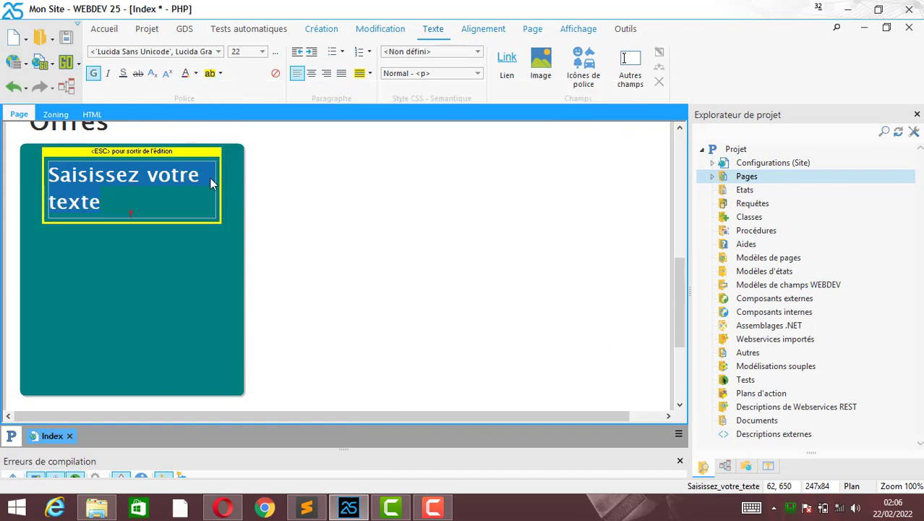
# - Replace the placeholder text with "Gratuit"
pyautogui.write('gRATYIT')
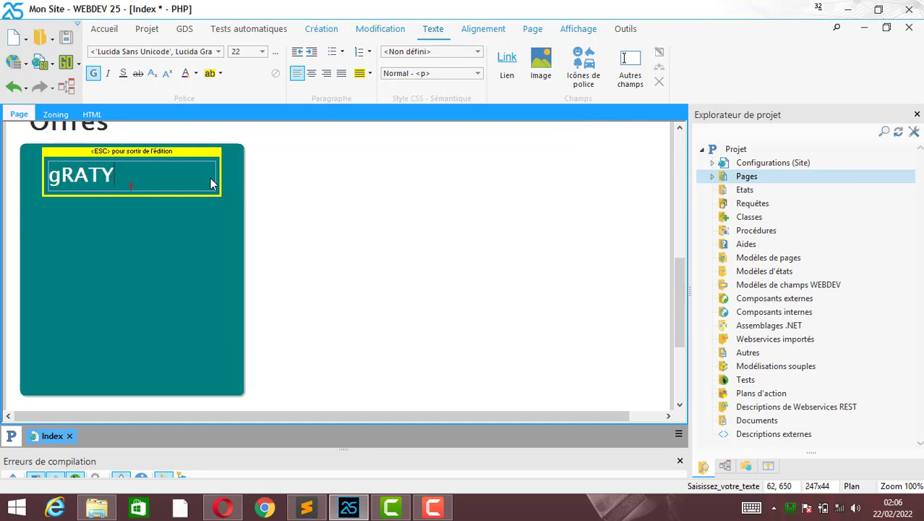
pyautogui.press('BackSpace')
pyautogui.press('BackSpace')
pyautogui.press('BackSpace')
pyautogui.press('BackSpace')
pyautogui.press('BackSpace')
pyautogui.press('BackSpace')
pyautogui.press('BackSpace')
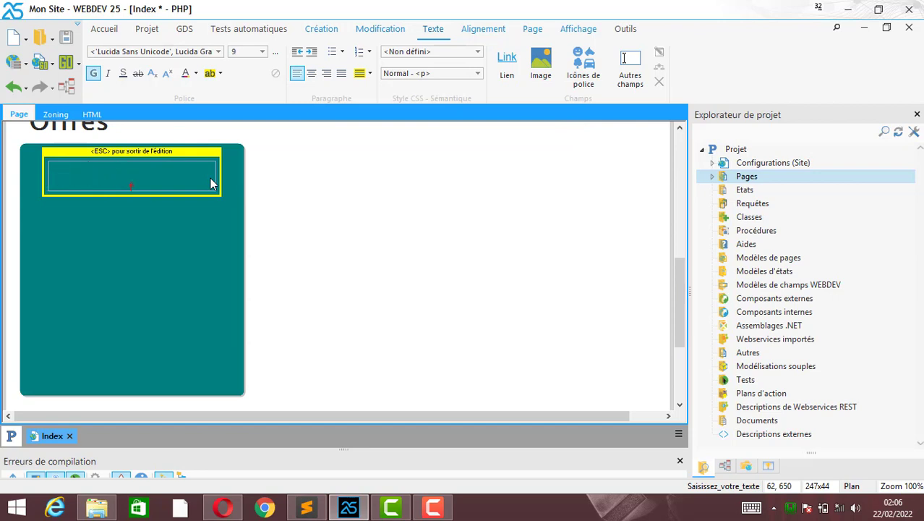
pyautogui.write('Gratuit')
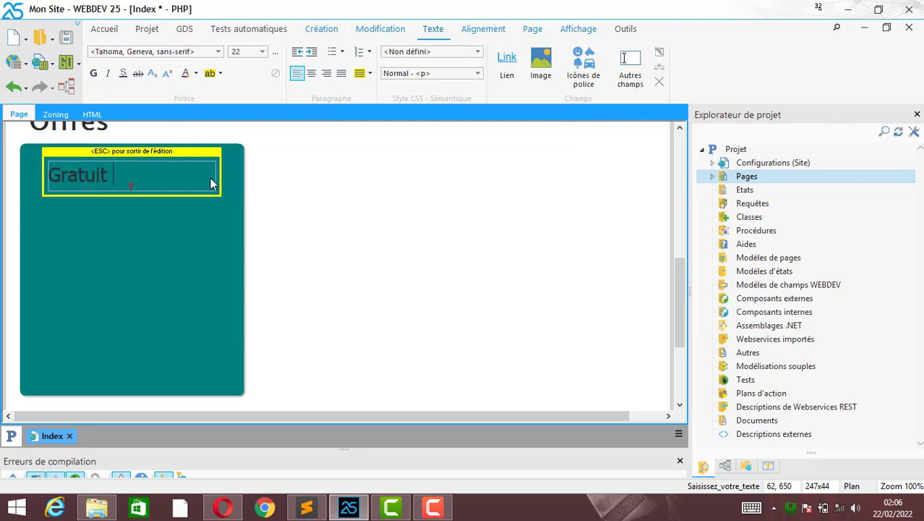
# - Colour the whole word "Gratuit" white and finish editing the label
pyautogui.hotkey('ctrl', 'a')
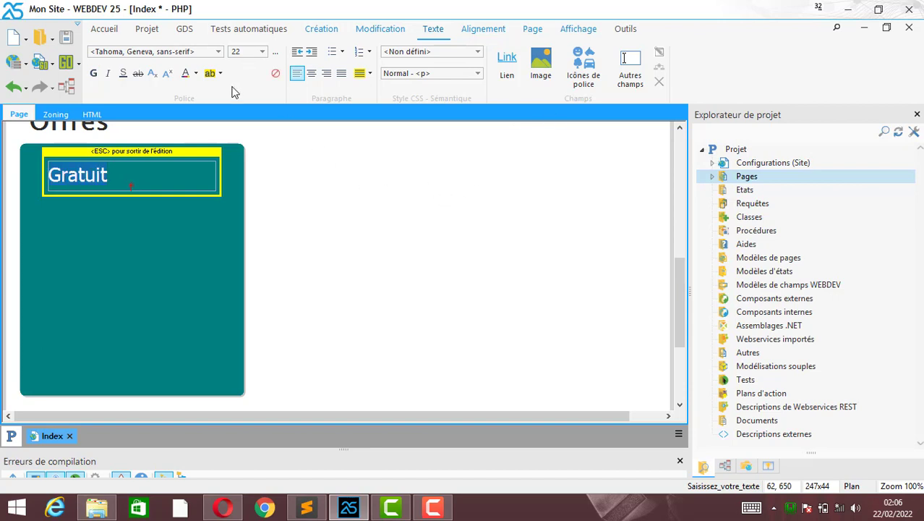
pyautogui.click(195, 73)
pyautogui.click(405, 131)
pyautogui.click(124, 222)
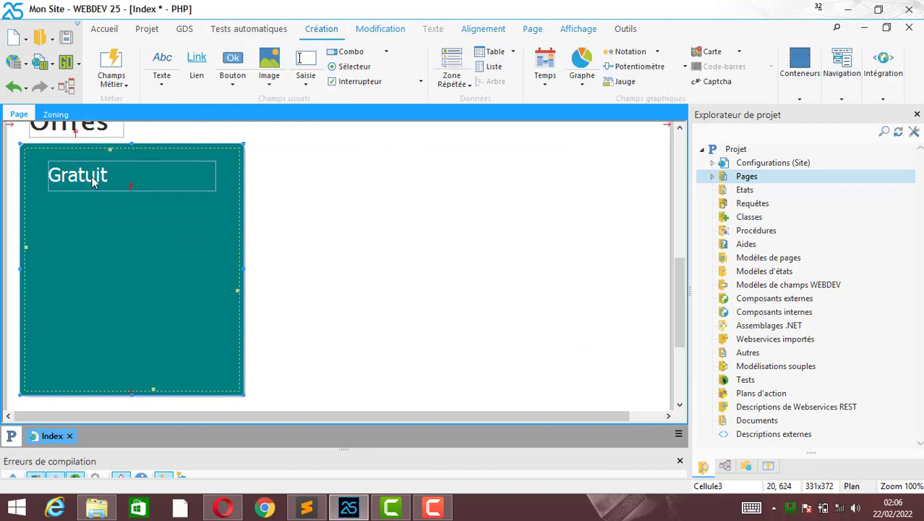
pyautogui.rightClick(85, 177)
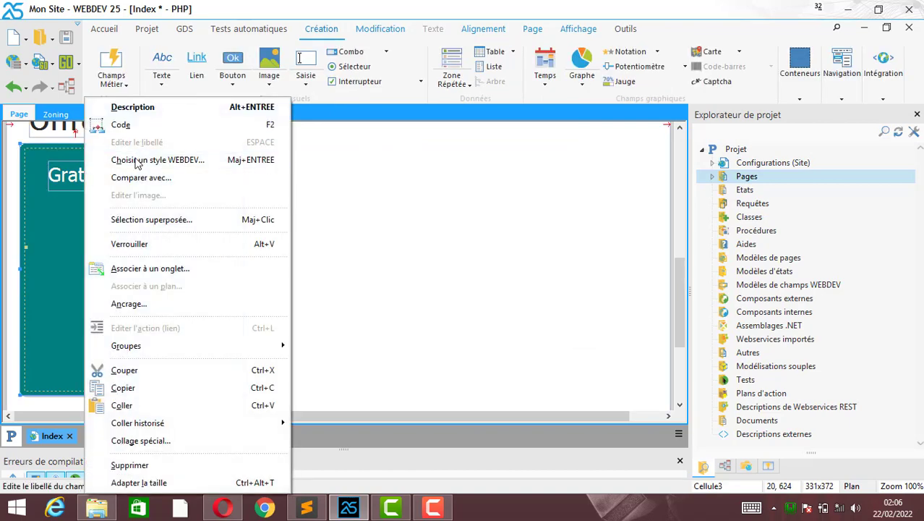
pyautogui.click(61, 181)
pyautogui.click(82, 181)
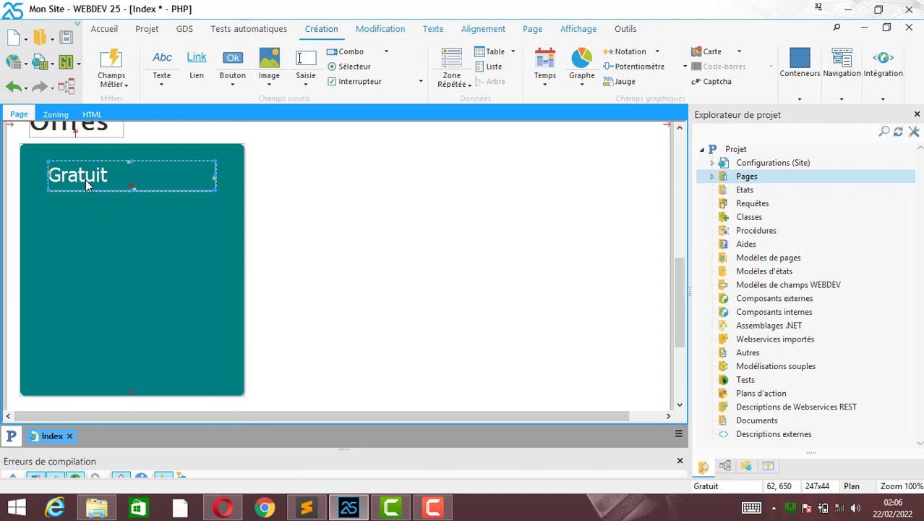
pyautogui.rightClick(84, 183)
pyautogui.click(56, 181)
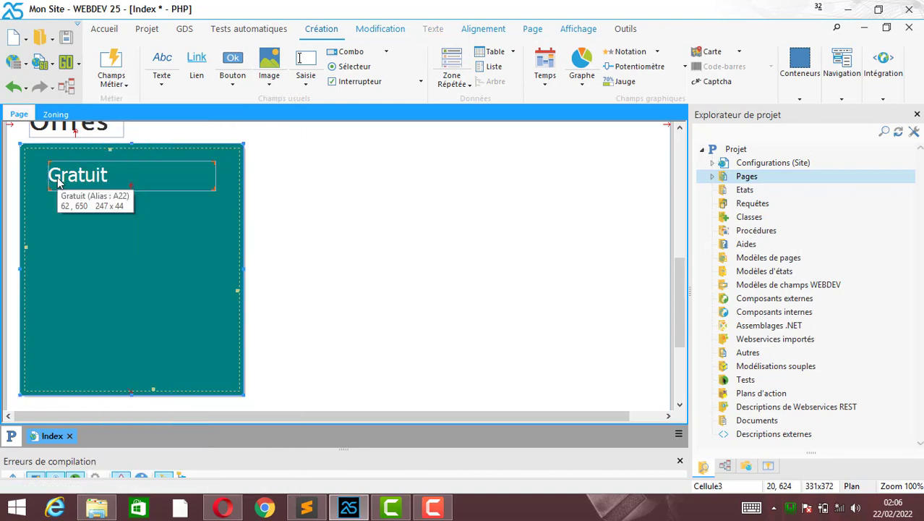
# - Edit the Gratuit label and centre its text within the field
pyautogui.click(58, 182)
pyautogui.rightClick(88, 181)
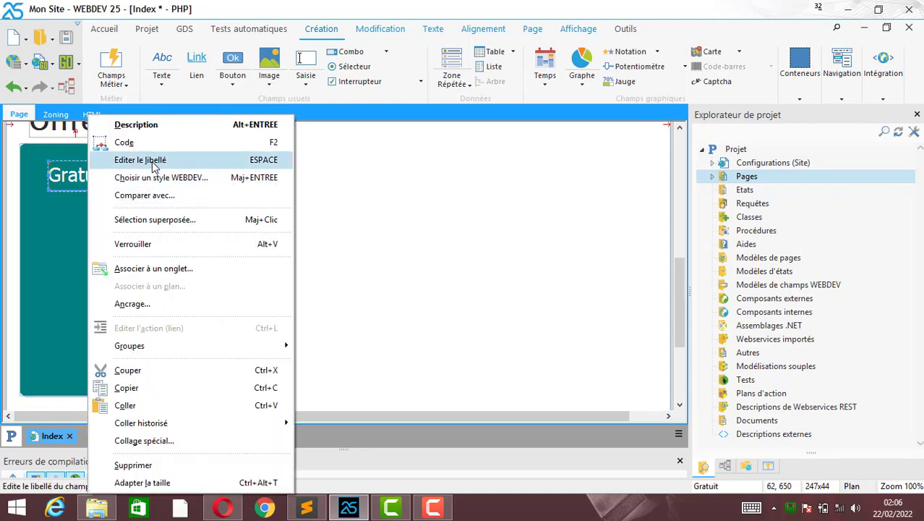
pyautogui.click(154, 167)
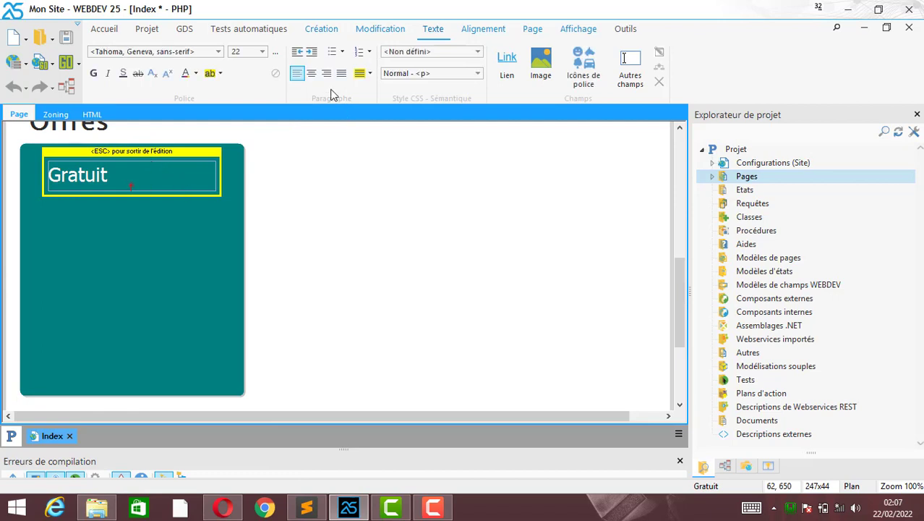
pyautogui.click(312, 73)
pyautogui.click(178, 240)
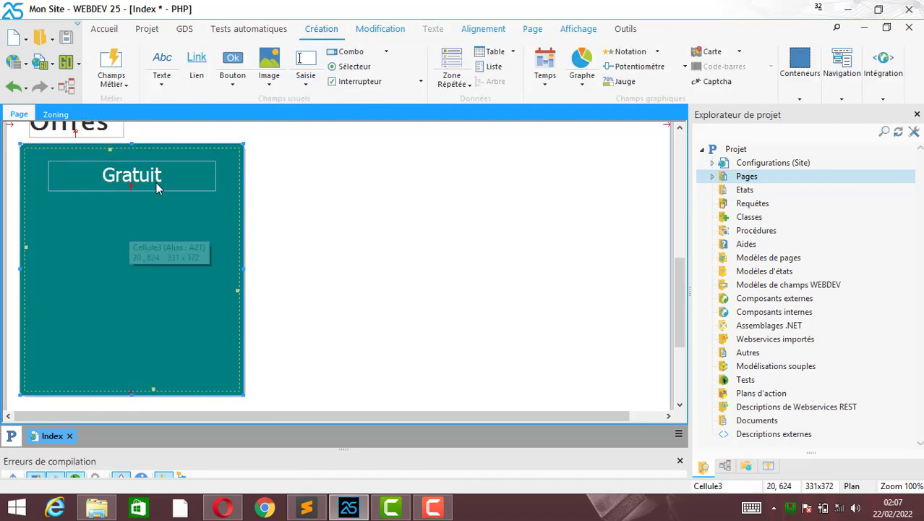
# - Reopen the Gratuit label for editing and make all of its text bold
pyautogui.rightClick(148, 177)
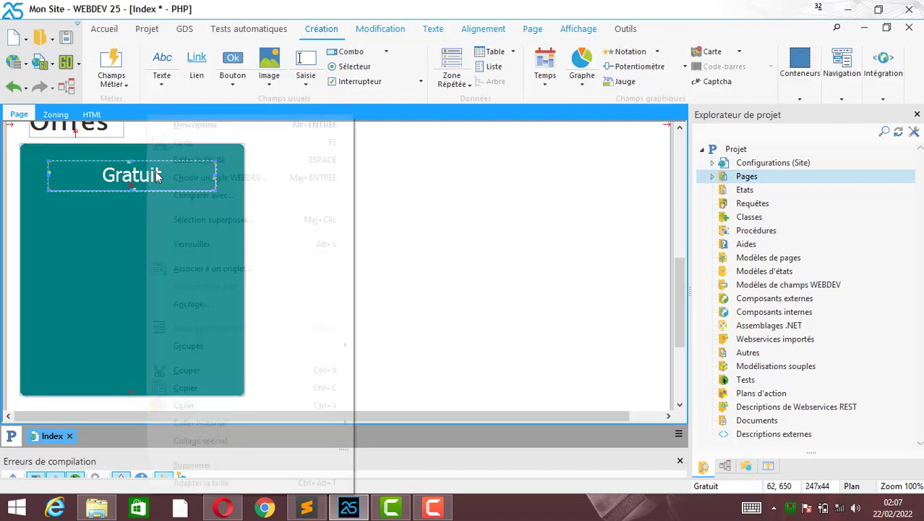
pyautogui.click(183, 157)
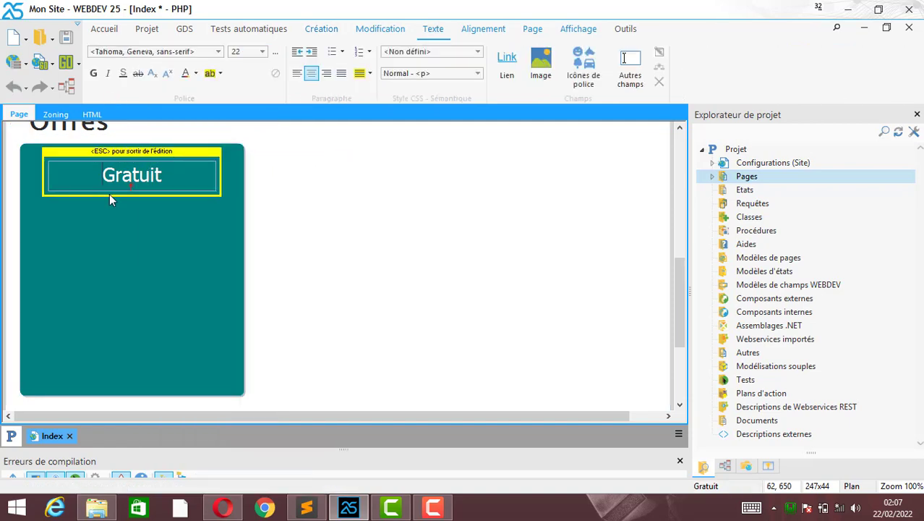
pyautogui.hotkey('ctrl', 'a')
pyautogui.click(93, 74)
pyautogui.click(134, 251)
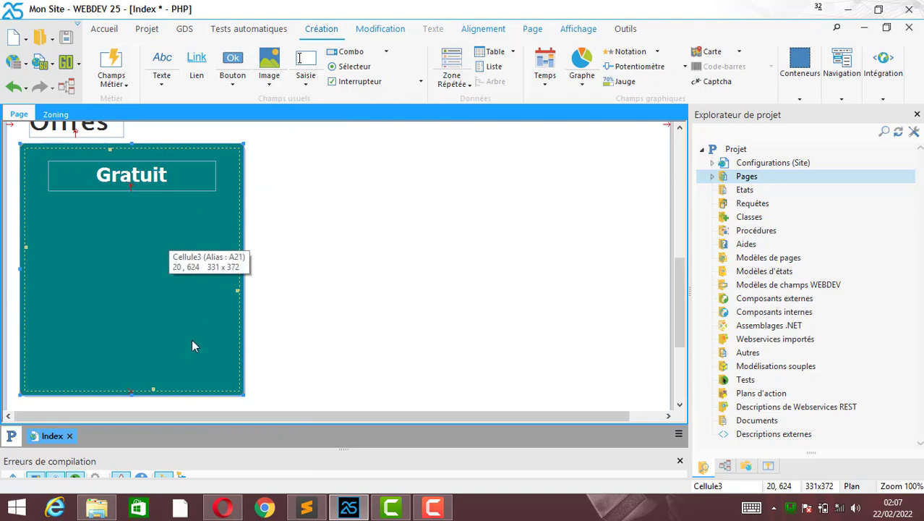
# - Save the Index page and reload it in Opera to check the Gratuit title in the cell
pyautogui.click(68, 41)
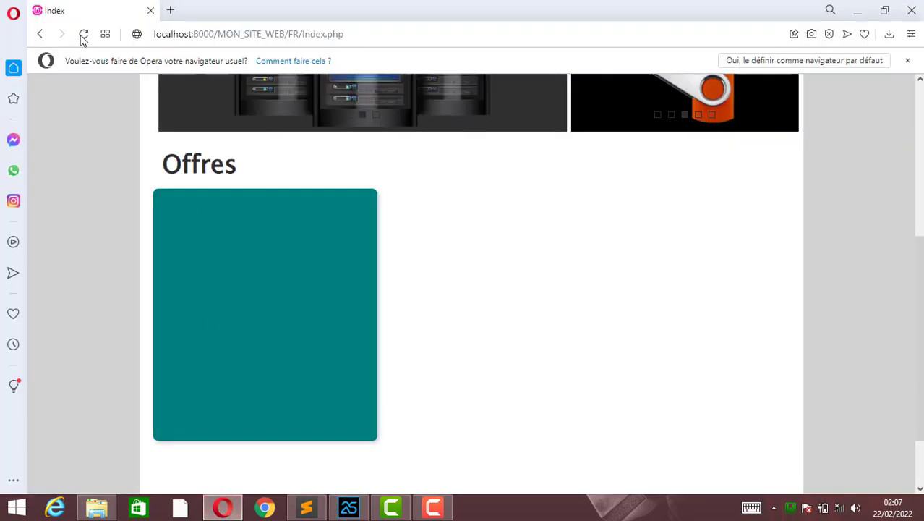
pyautogui.click(83, 34)
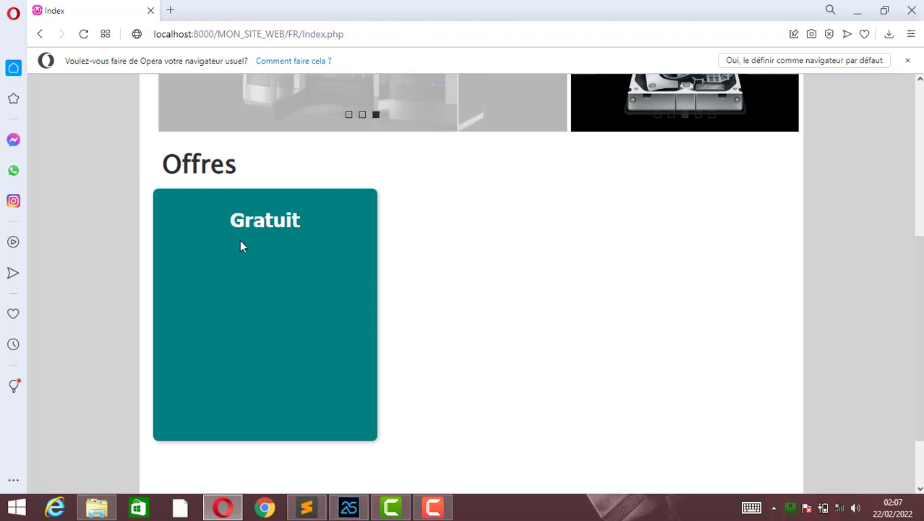
# - Copy the first three lines of the lorem ipsum text in Sublime Text and switch back to WEBDEV
pyautogui.click(306, 508)
pyautogui.click(114, 83)
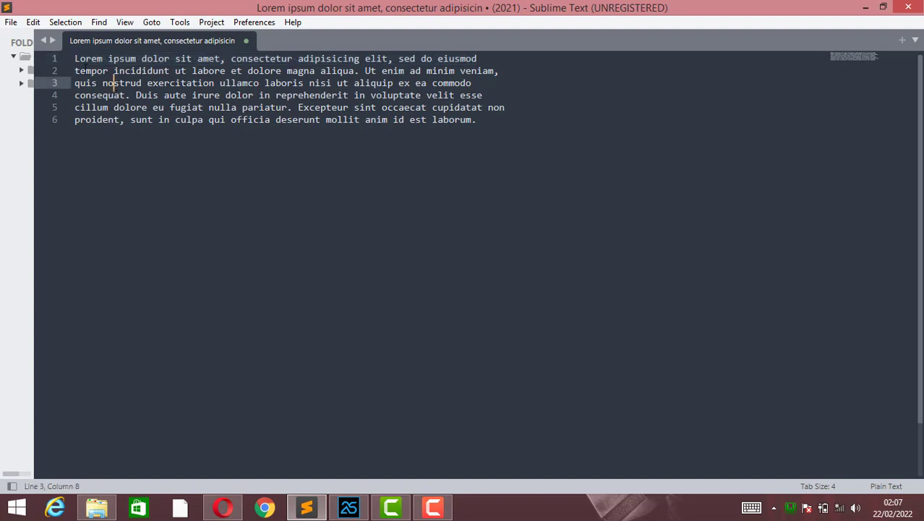
pyautogui.moveTo(75, 58); pyautogui.dragTo(505, 84)
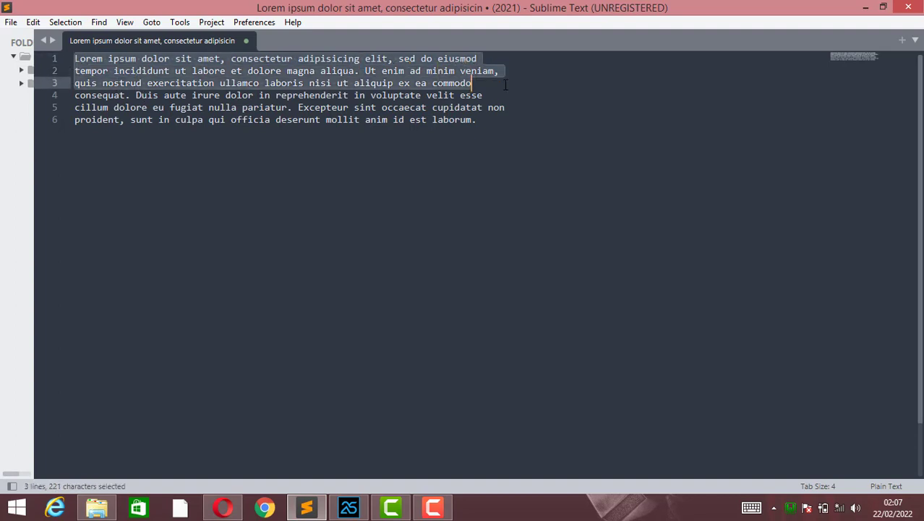
pyautogui.rightClick(337, 82)
pyautogui.click(382, 130)
pyautogui.click(348, 507)
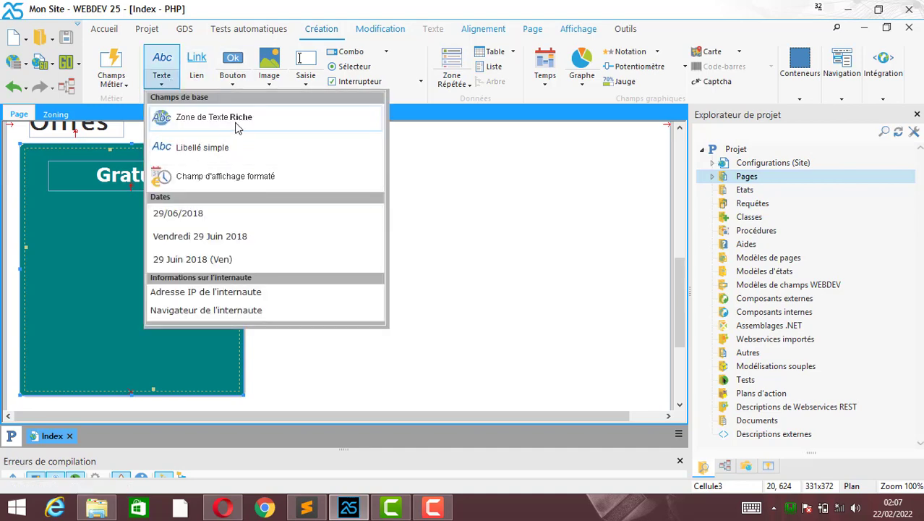
# - Add a rich text zone below the Gratuit title in the cell and enlarge it to about 247 × 235
pyautogui.click(212, 126)
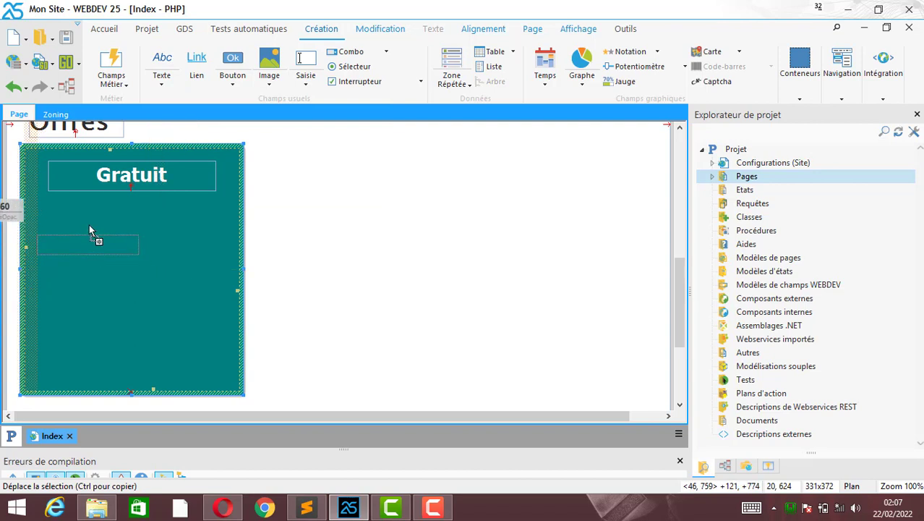
pyautogui.click(99, 207)
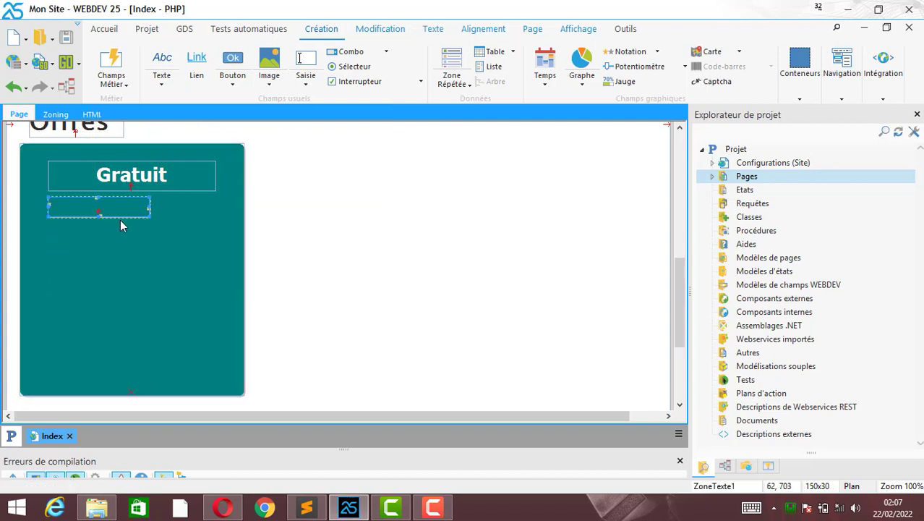
pyautogui.moveTo(148, 216); pyautogui.dragTo(215, 358)
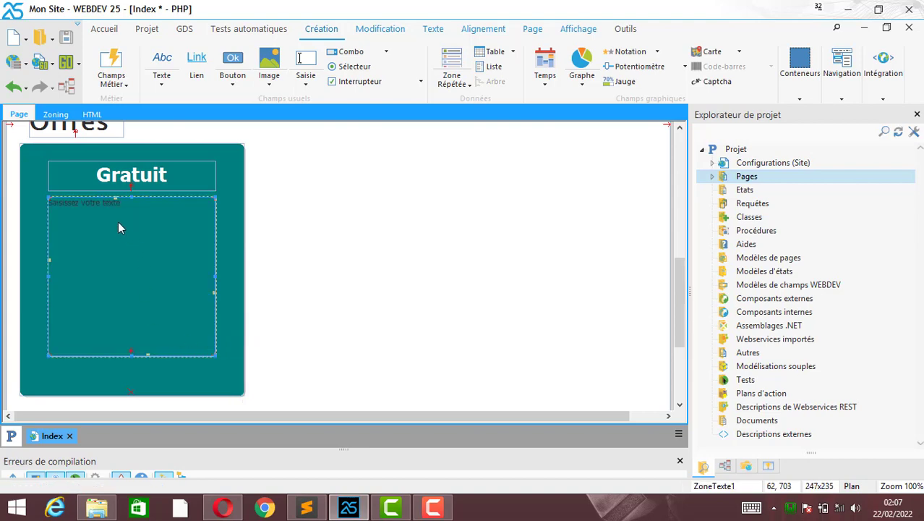
# - Replace the rich text zone's placeholder text with the copied lorem ipsum lines
pyautogui.rightClick(118, 221)
pyautogui.click(171, 160)
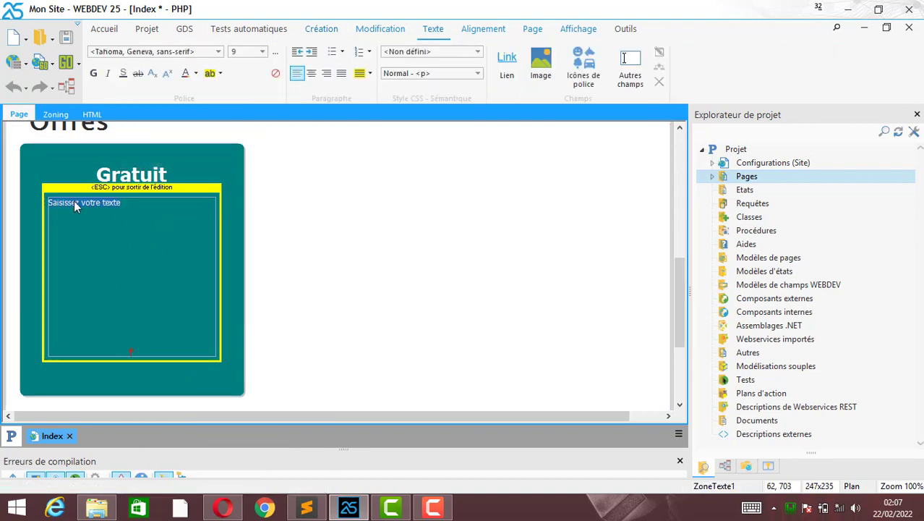
pyautogui.hotkey('ctrl', 'v')
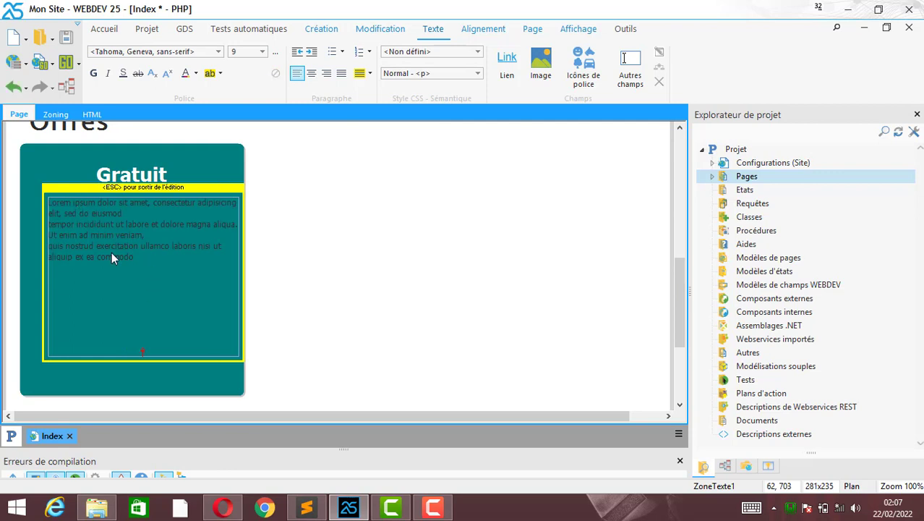
# - Select all of the pasted lorem ipsum text, try a 14 pt font size and set it to 12 pt
pyautogui.moveTo(112, 258); pyautogui.dragTo(28, 198)
pyautogui.click(262, 51)
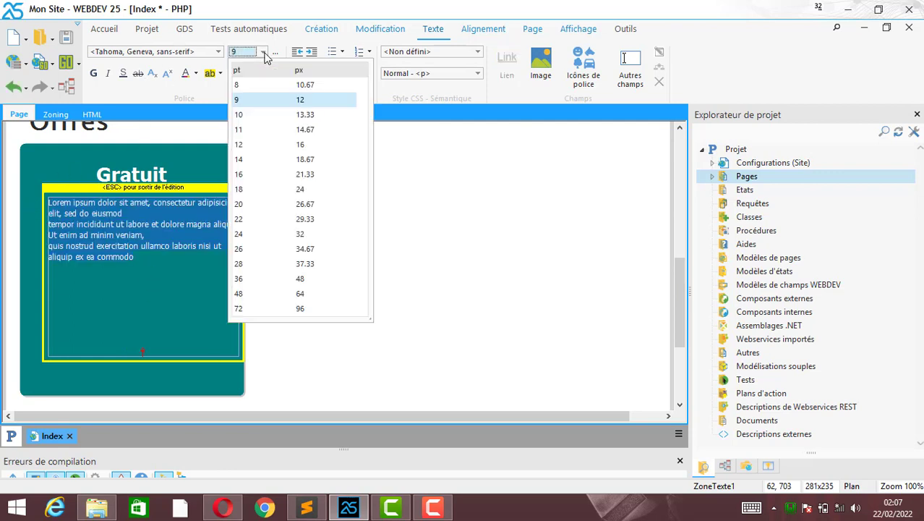
pyautogui.click(285, 159)
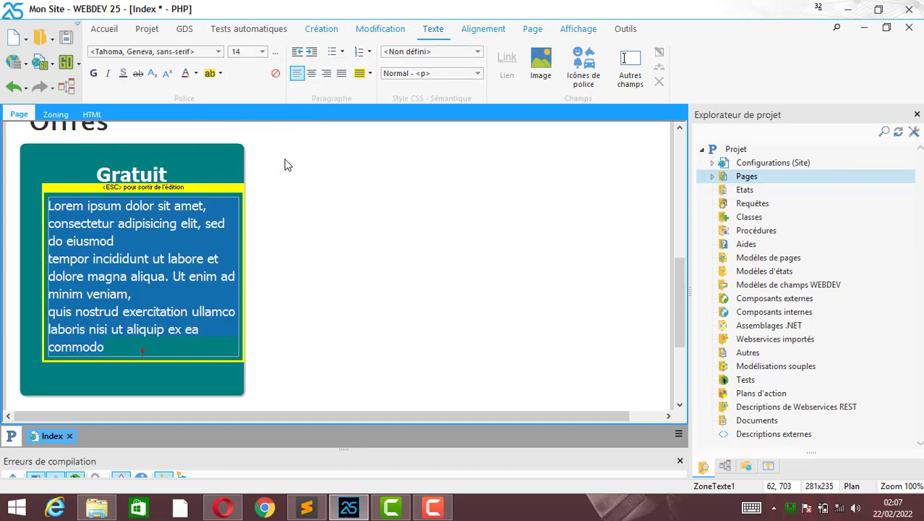
pyautogui.click(262, 56)
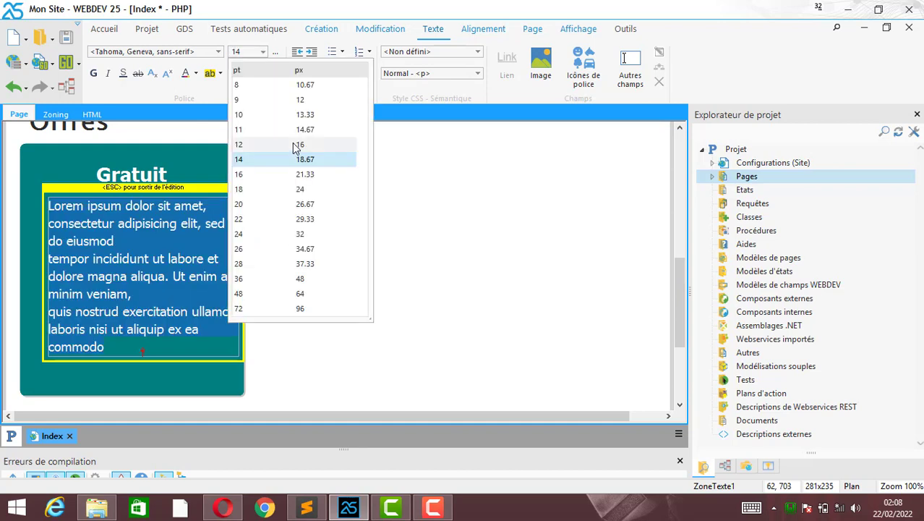
pyautogui.click(294, 132)
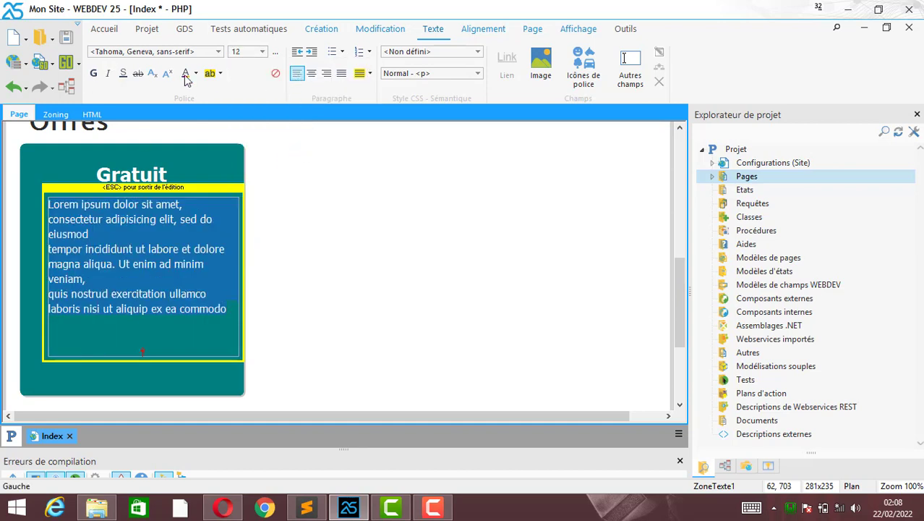
# - Centre the lorem ipsum text, set its font to Helvetica, Arial, sans-serif and leave text editing
pyautogui.click(312, 75)
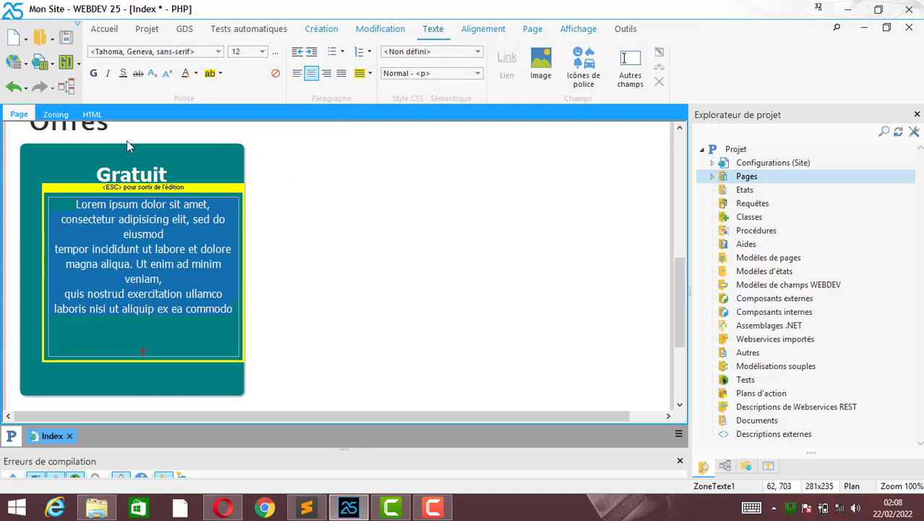
pyautogui.click(217, 53)
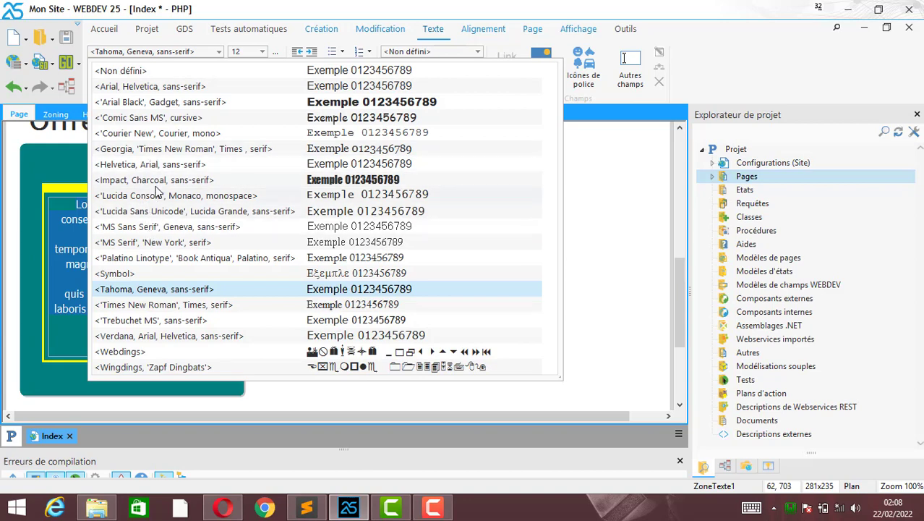
pyautogui.click(149, 165)
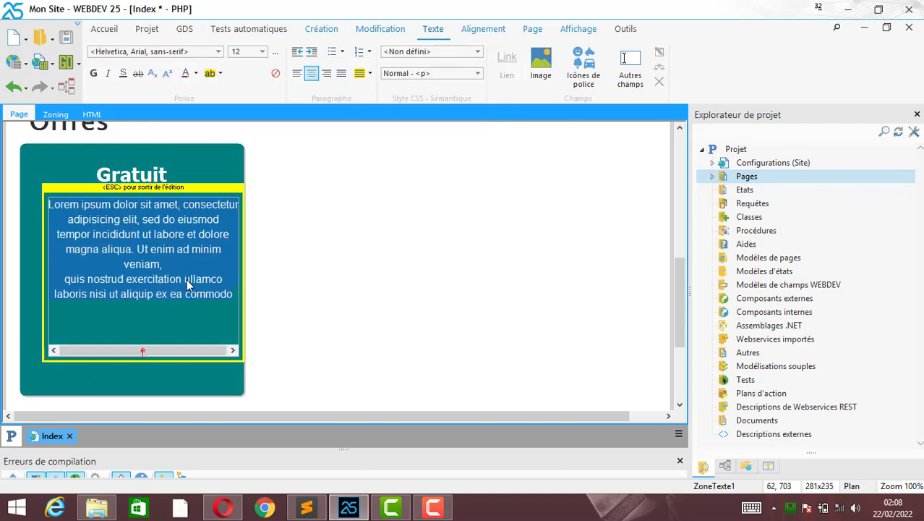
pyautogui.click(167, 374)
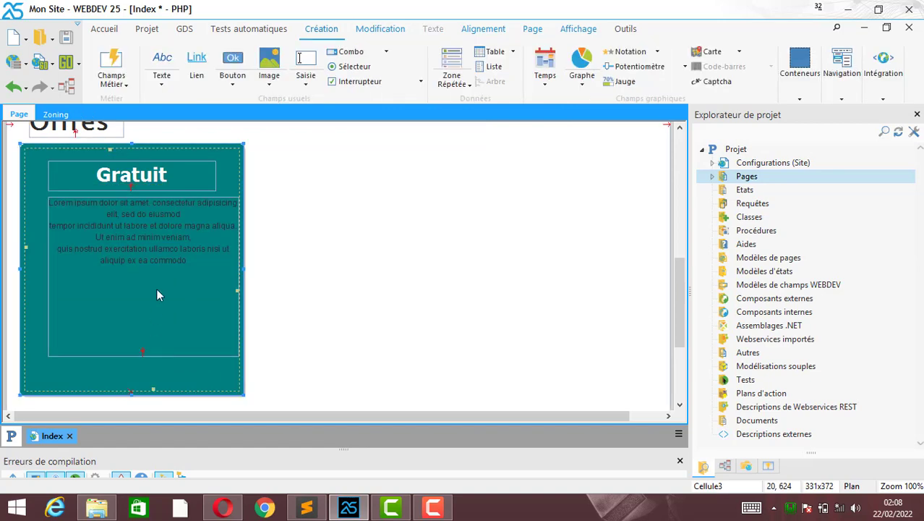
# - Centre the lorem ipsum text zone horizontally in its parent cell
pyautogui.click(168, 250)
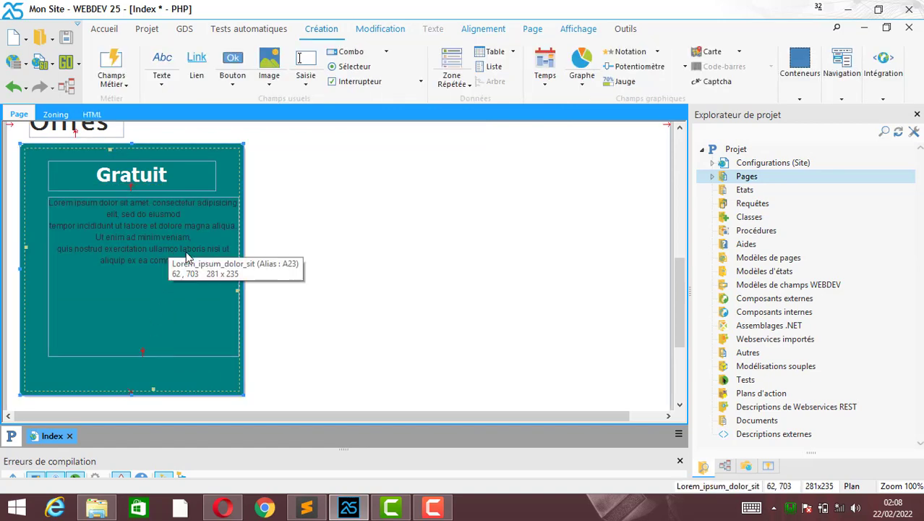
pyautogui.click(483, 29)
pyautogui.click(666, 66)
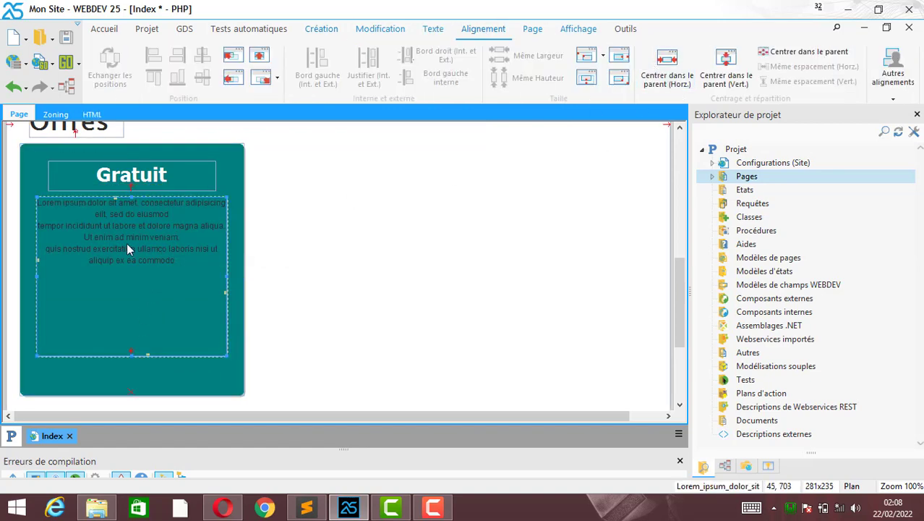
# - Reopen the lorem ipsum text for editing and set all of it to 12 pt in white
pyautogui.rightClick(103, 244)
pyautogui.click(166, 156)
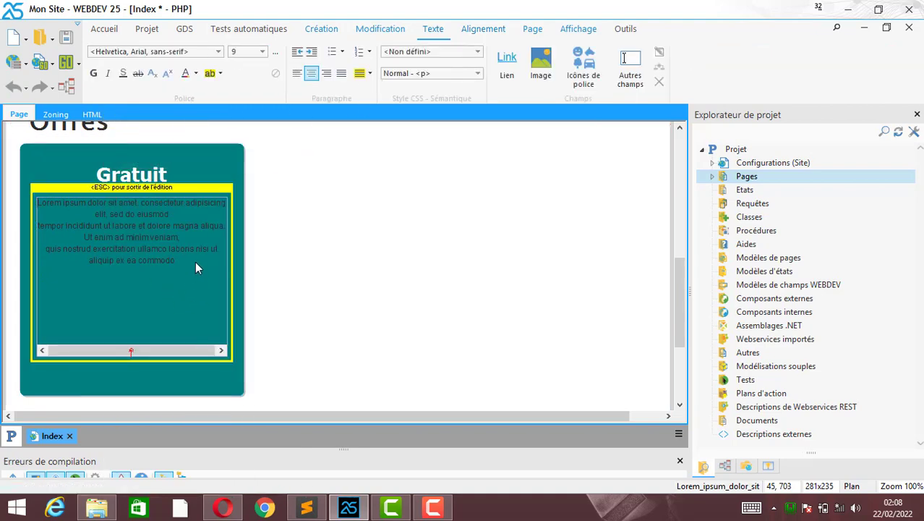
pyautogui.hotkey('ctrl', 'a')
pyautogui.click(263, 53)
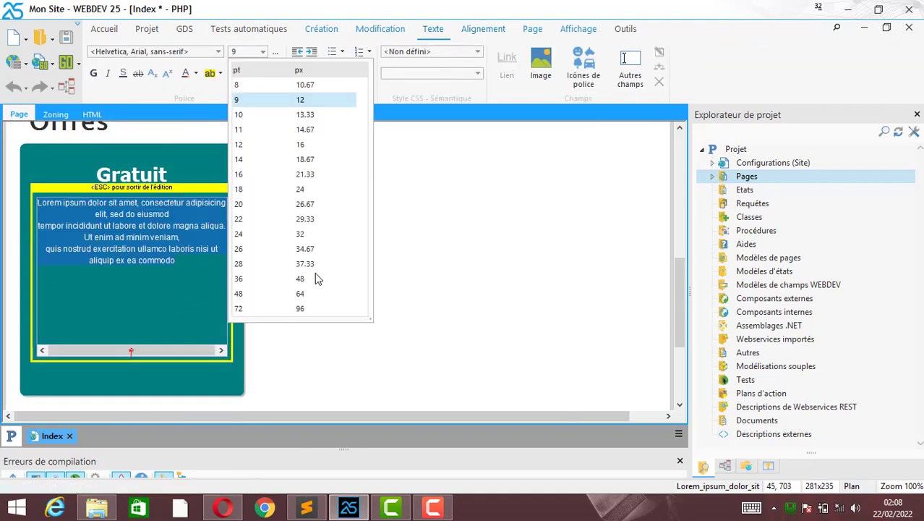
pyautogui.click(302, 148)
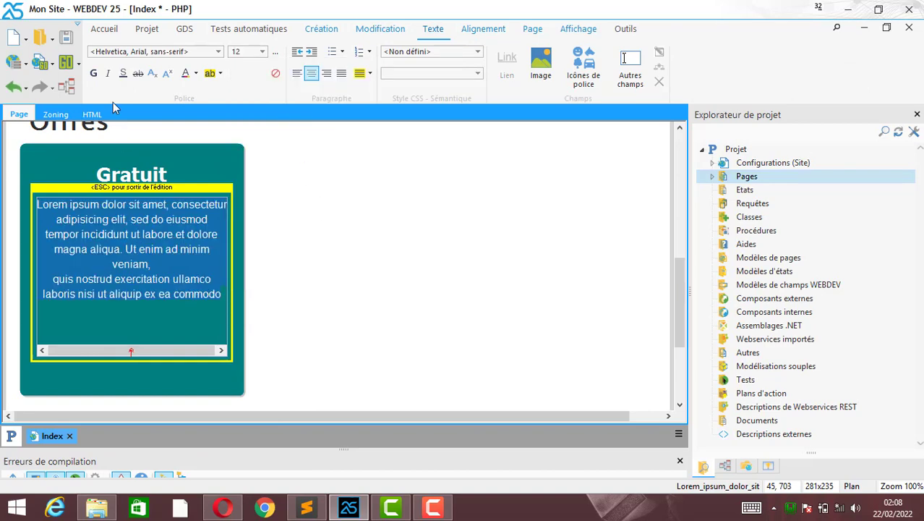
pyautogui.click(195, 74)
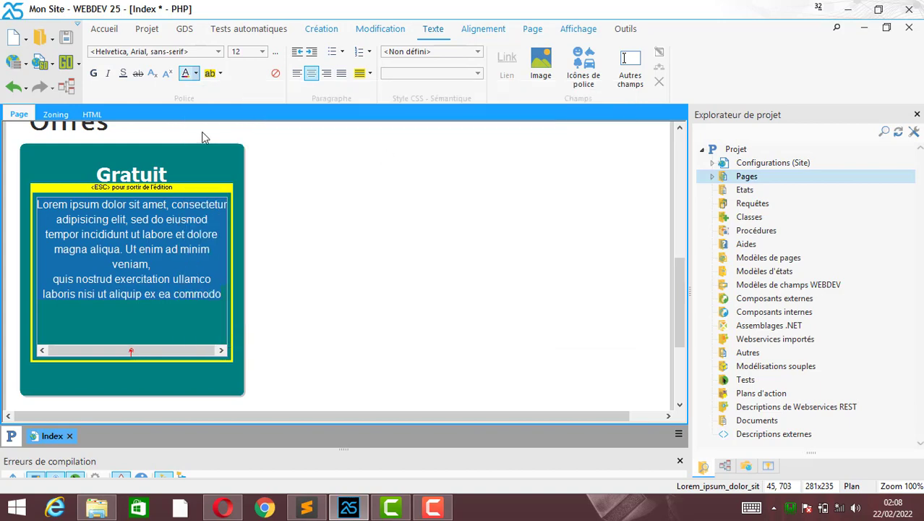
pyautogui.click(401, 130)
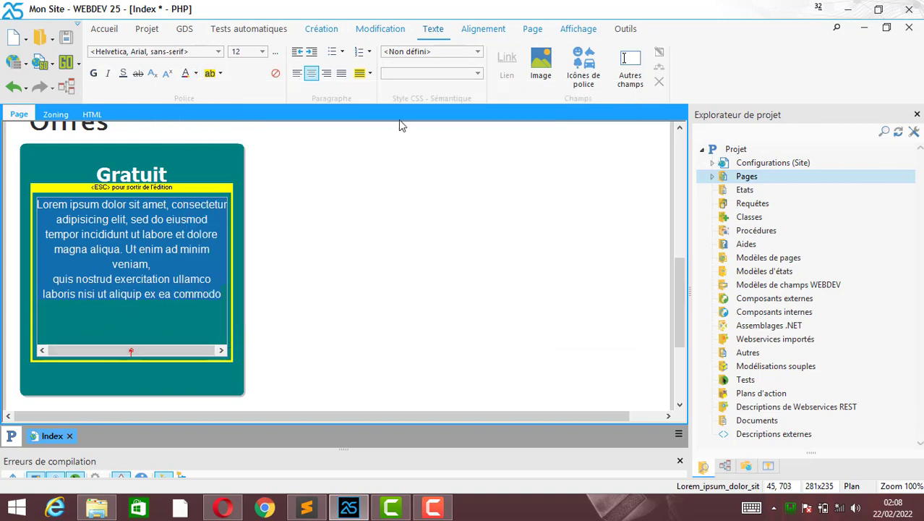
pyautogui.click(119, 362)
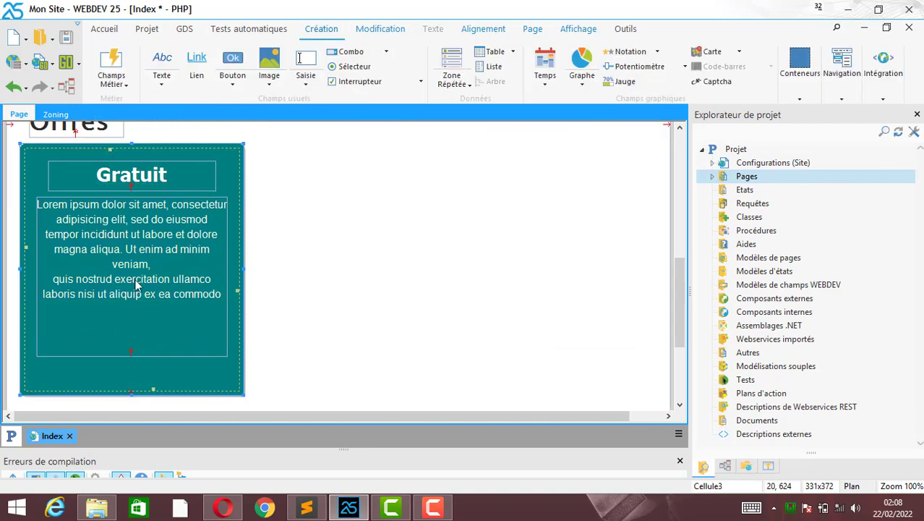
# - Resize the lorem ipsum text zone to about 254 × 251 and centre it horizontally in the parent cell
pyautogui.click(179, 353)
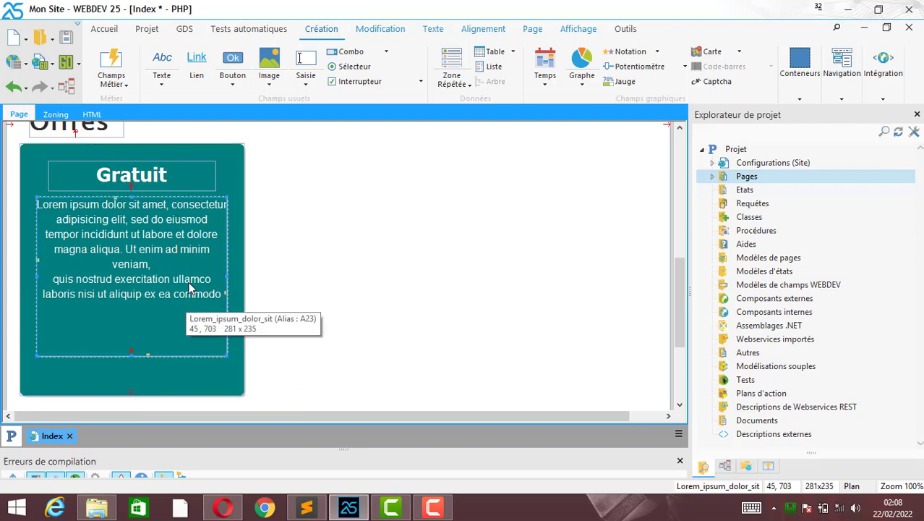
pyautogui.moveTo(229, 359); pyautogui.dragTo(202, 367)
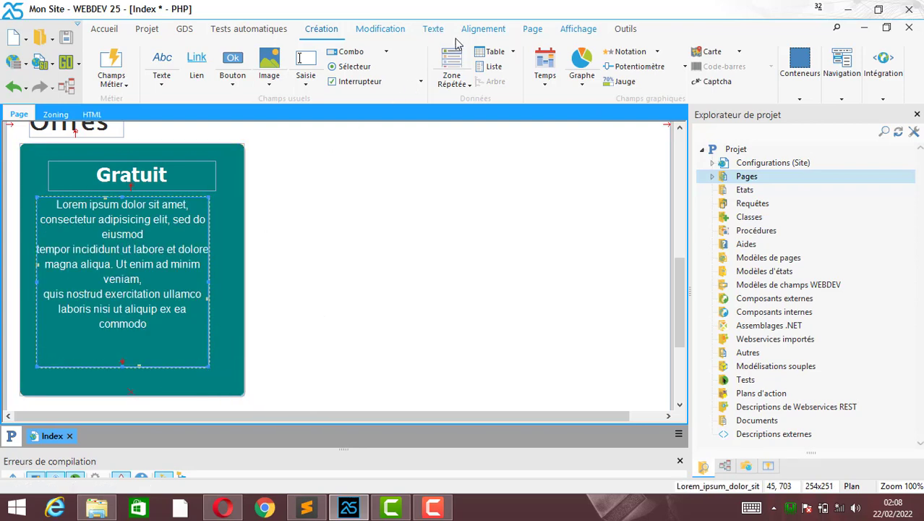
pyautogui.click(480, 31)
pyautogui.click(666, 63)
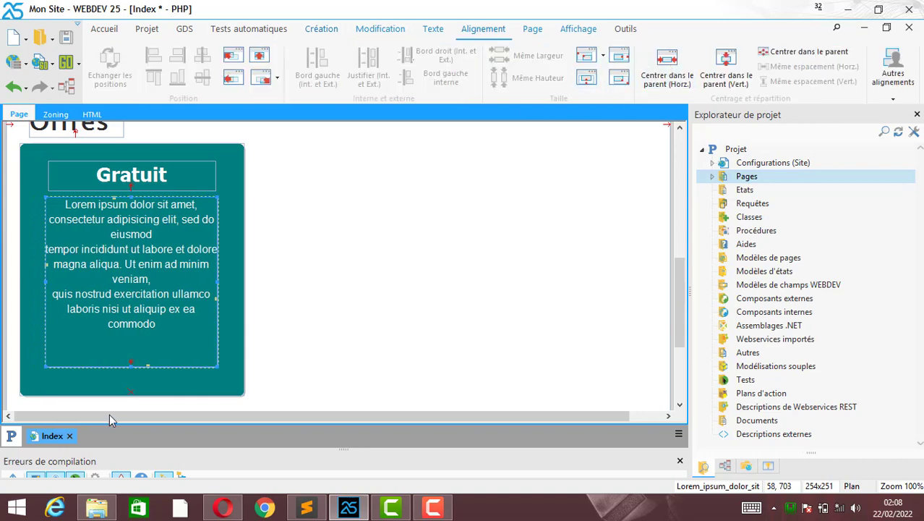
# - Shorten the lorem ipsum text zone from its lower edge to a height of about 213
pyautogui.click(182, 381)
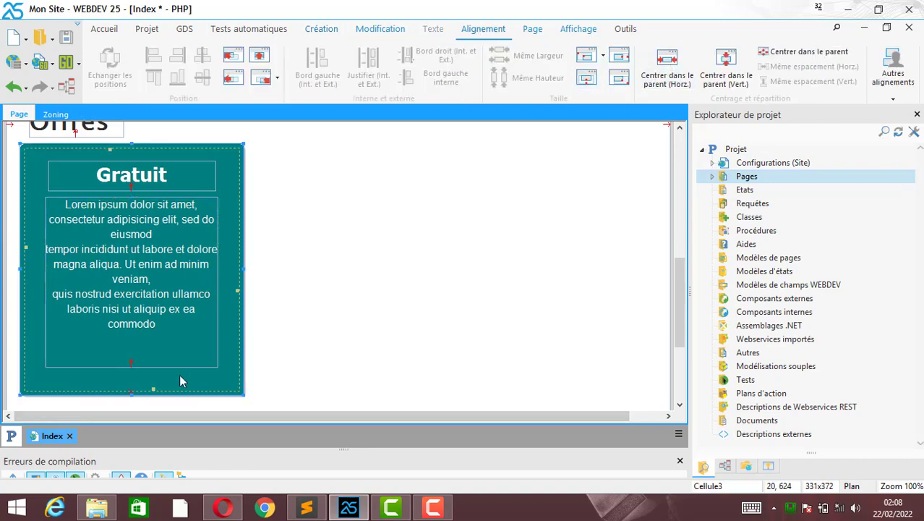
pyautogui.click(134, 370)
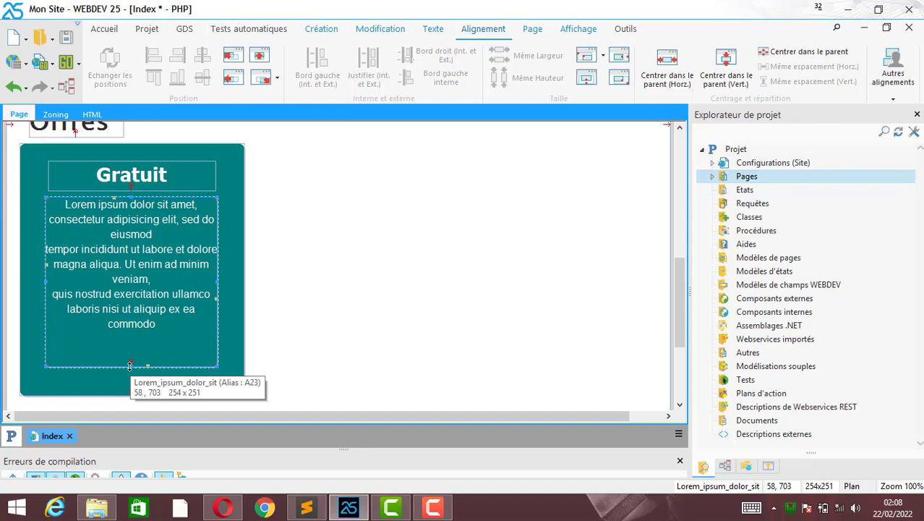
pyautogui.moveTo(130, 365); pyautogui.dragTo(130, 340)
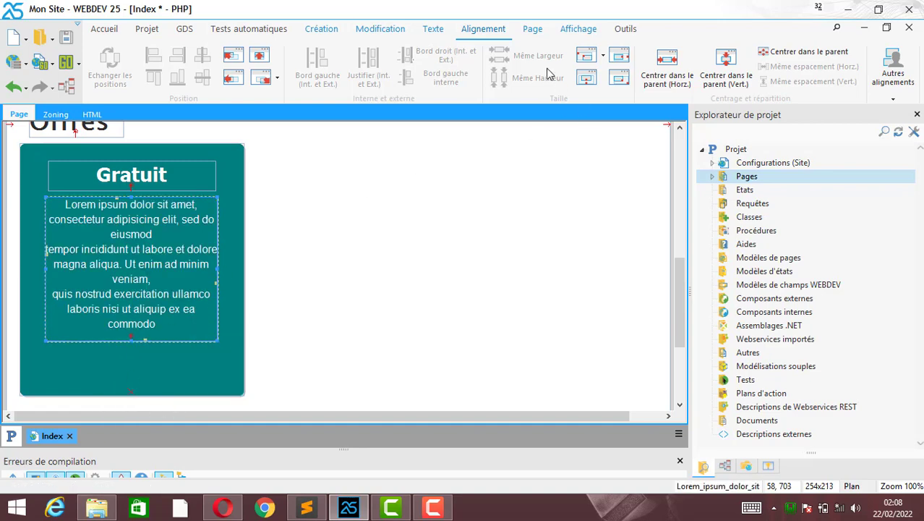
# - Switch to Opera and reload the Index page to check the Gratuit title and descriptive text in the cell
pyautogui.click(223, 506)
pyautogui.click(85, 33)
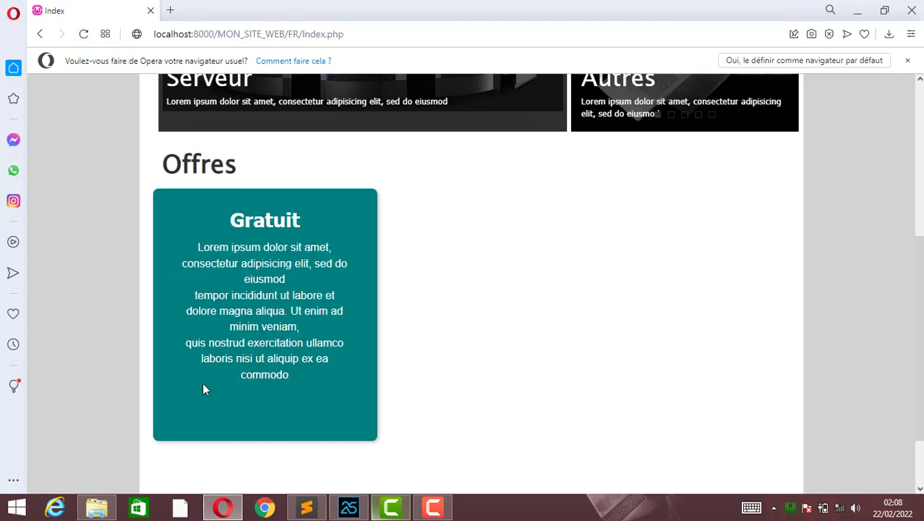
pyautogui.doubleClick(266, 220)
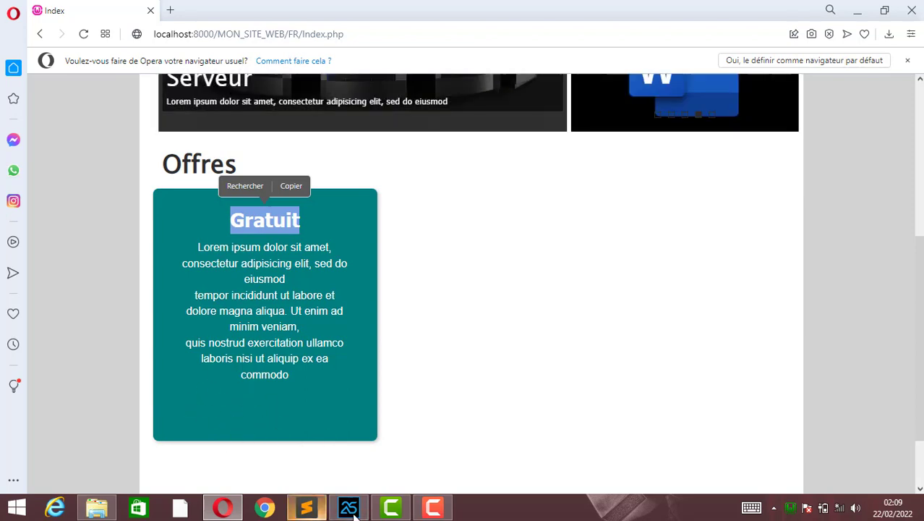
# - Switch back to WEBDEV and place a copy of the Gratuit label below the lorem ipsum text in the cell
pyautogui.click(348, 507)
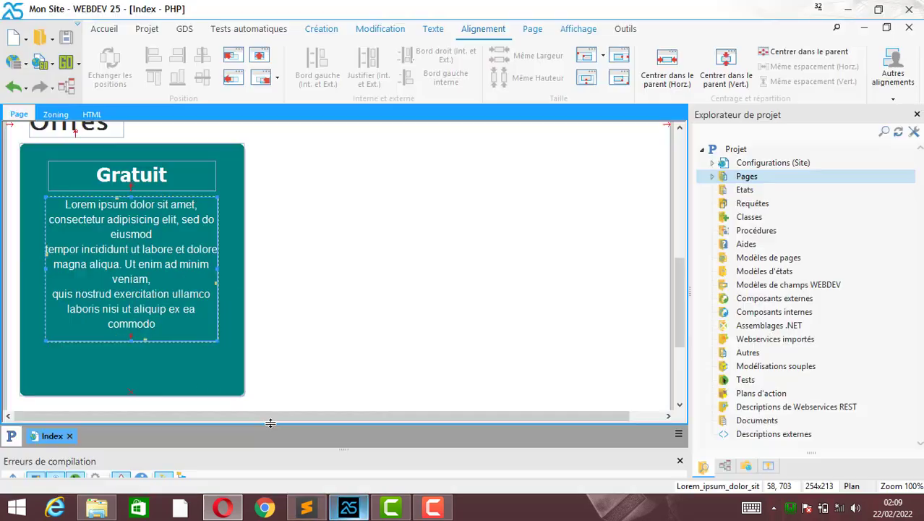
pyautogui.click(147, 183)
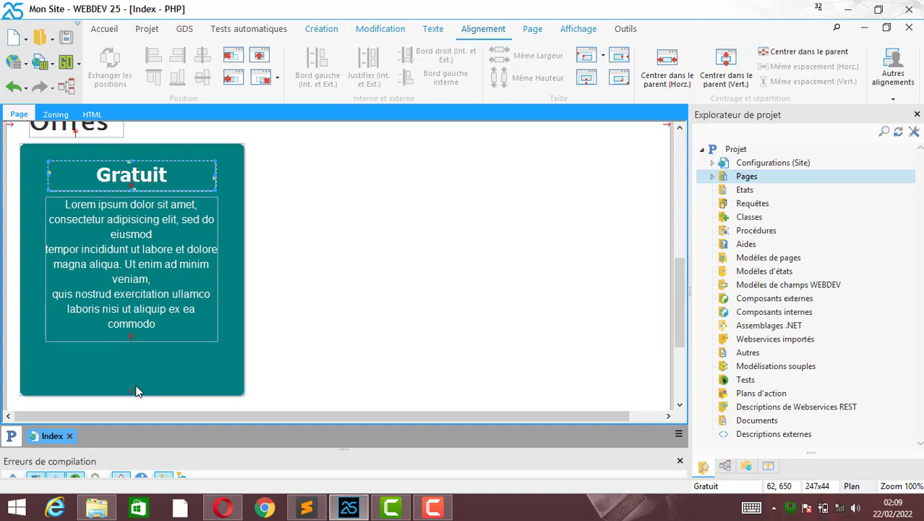
pyautogui.hotkey('ctrl', 'v')
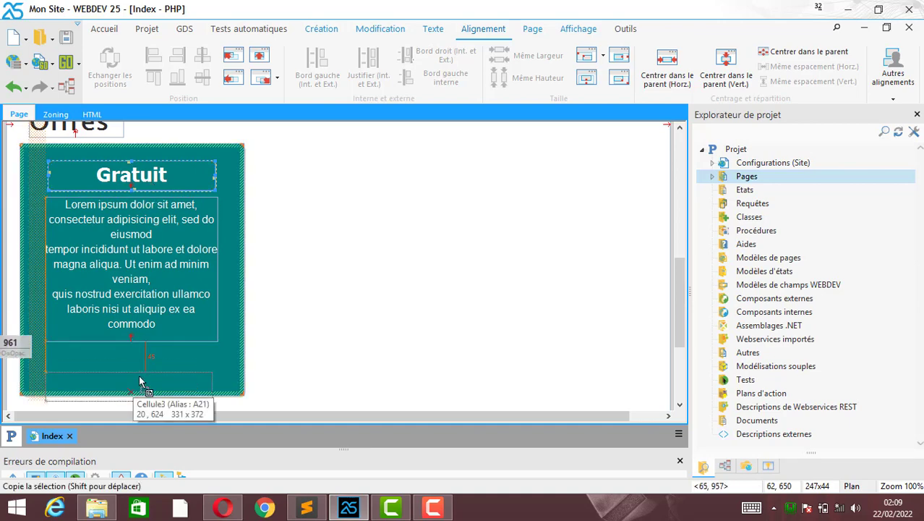
pyautogui.click(129, 365)
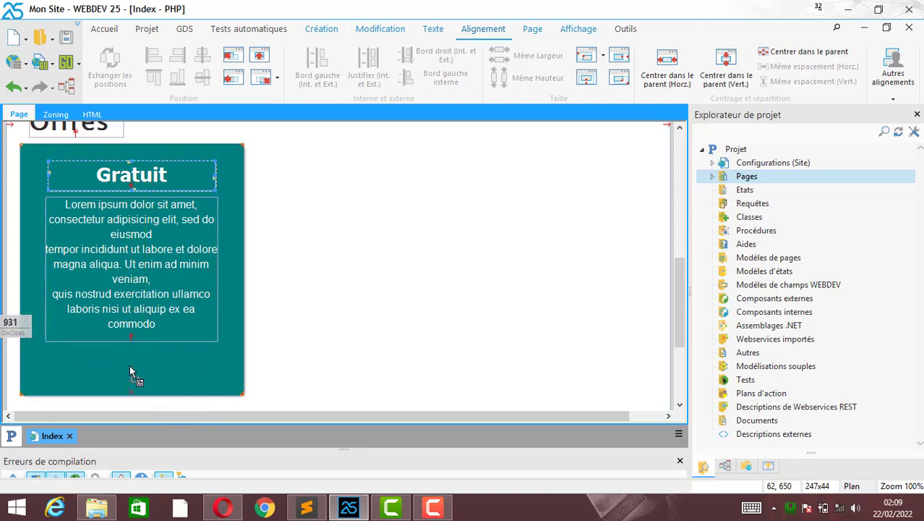
# - Replace the text of the copied Gratuit label below the lorem ipsum with "0.9$"
pyautogui.rightClick(130, 365)
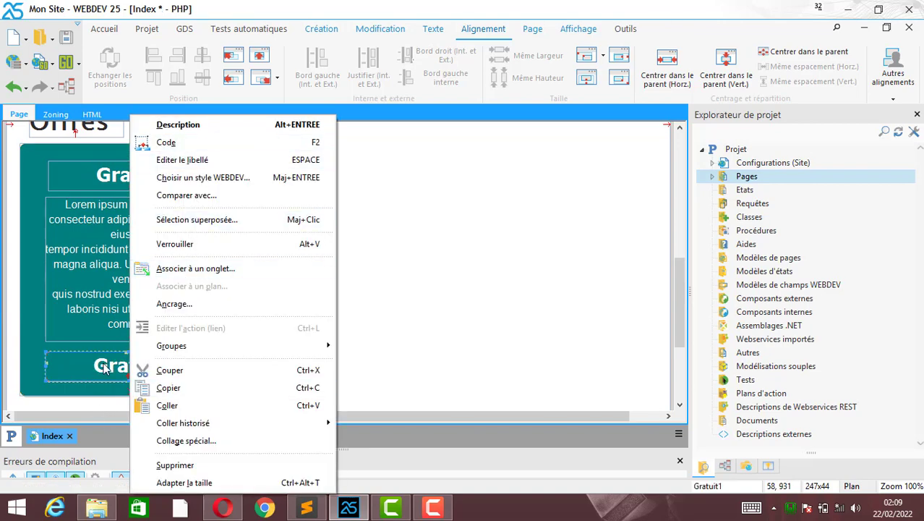
pyautogui.click(180, 159)
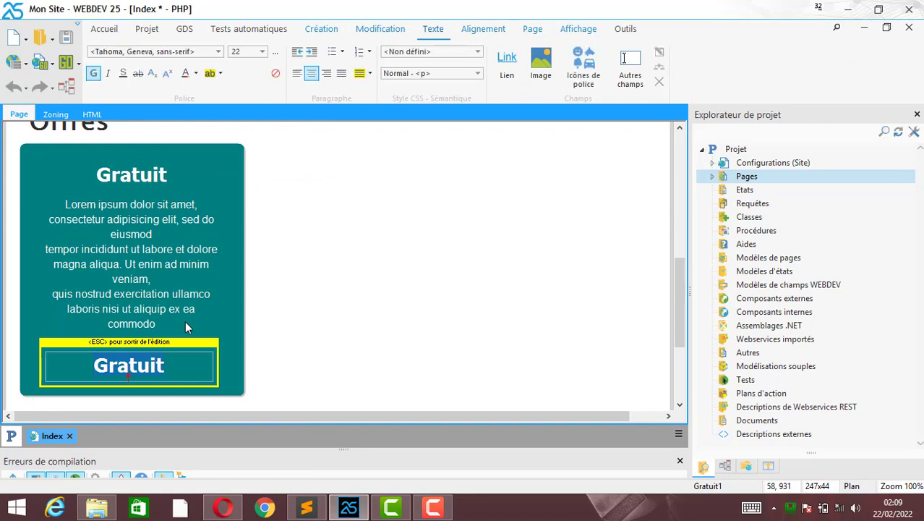
pyautogui.write('0')
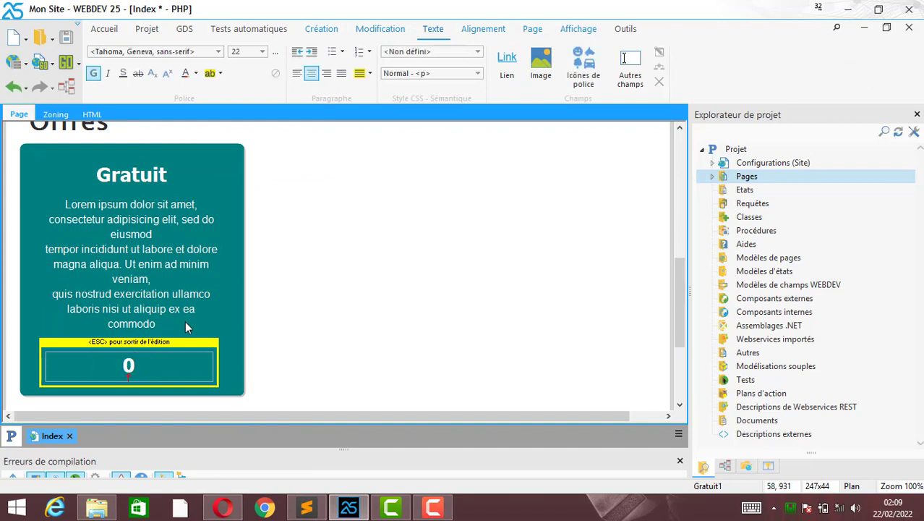
pyautogui.write('.9$')
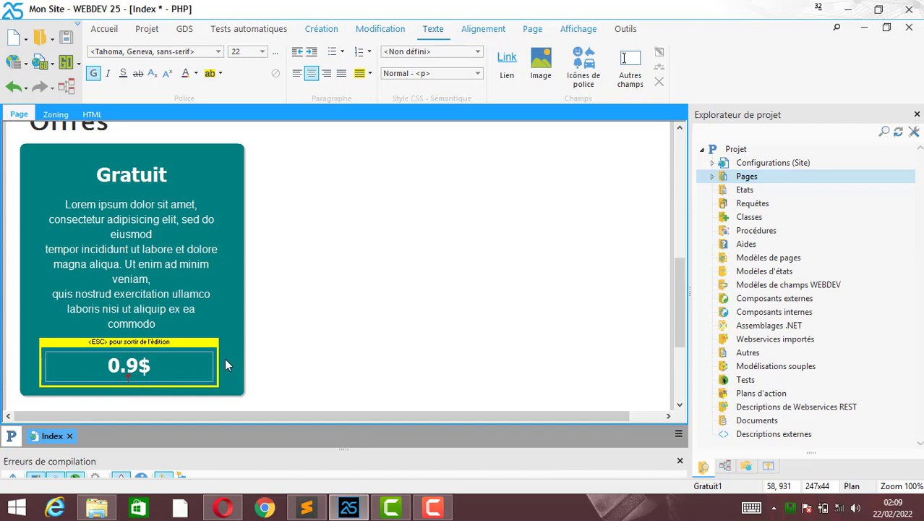
pyautogui.press('Escape')
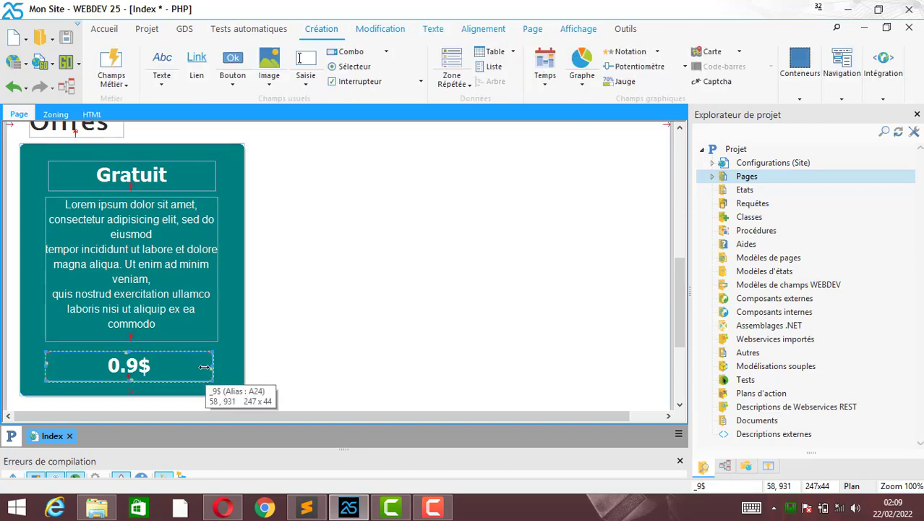
# - Narrow the 0.9$ label to about 148 × 44 and remove the bold formatting from its text
pyautogui.moveTo(205, 368); pyautogui.dragTo(117, 369)
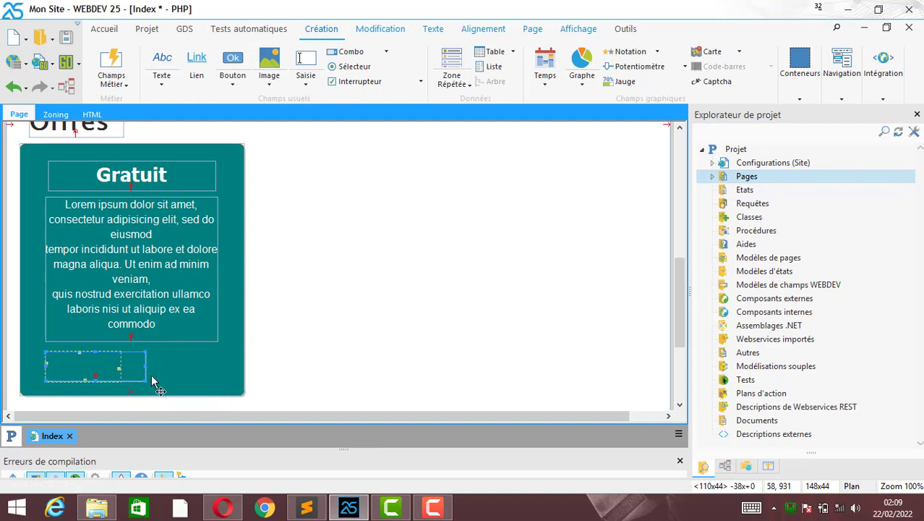
pyautogui.rightClick(93, 366)
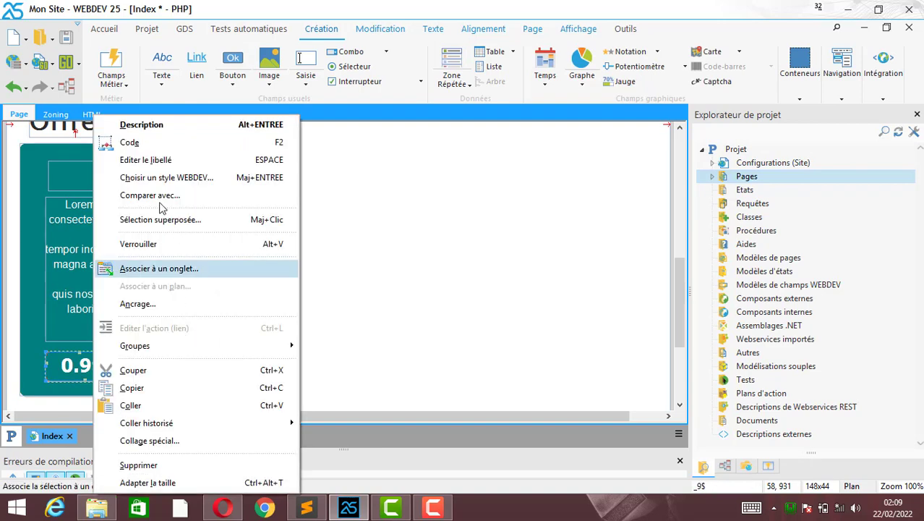
pyautogui.click(151, 160)
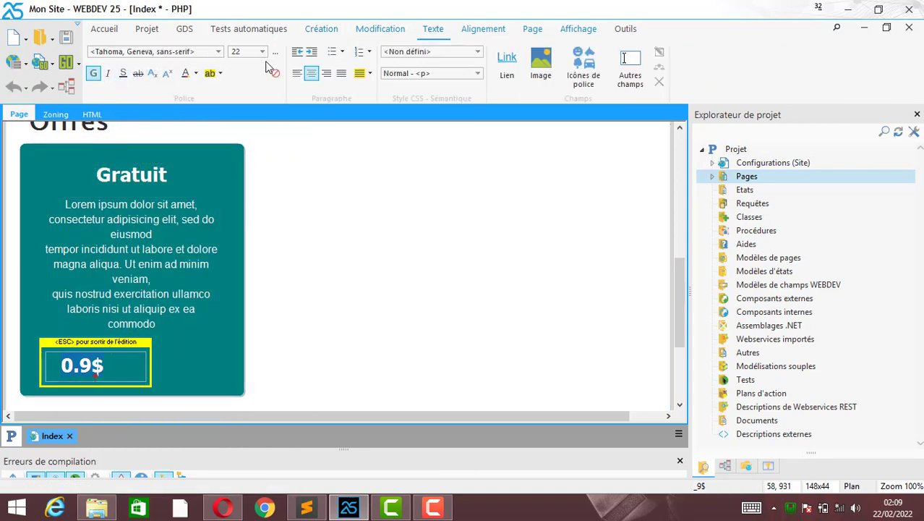
pyautogui.click(94, 74)
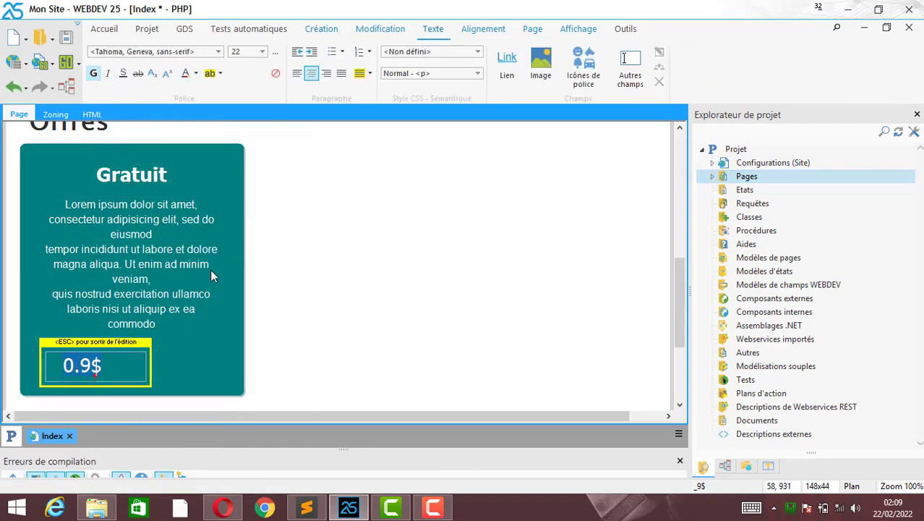
pyautogui.click(168, 372)
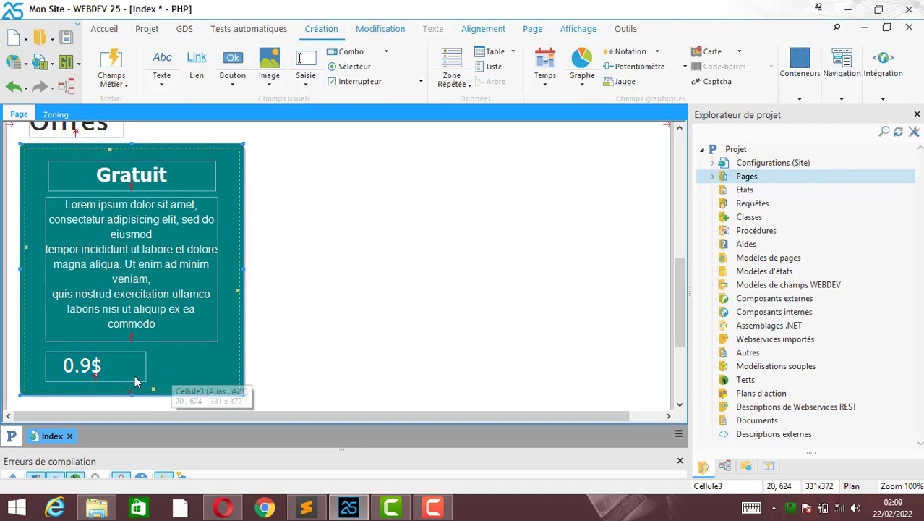
# - Apply the Barré decoration to the 0.9$ label through its style overrides and validate the field description
pyautogui.click(81, 371)
pyautogui.rightClick(81, 371)
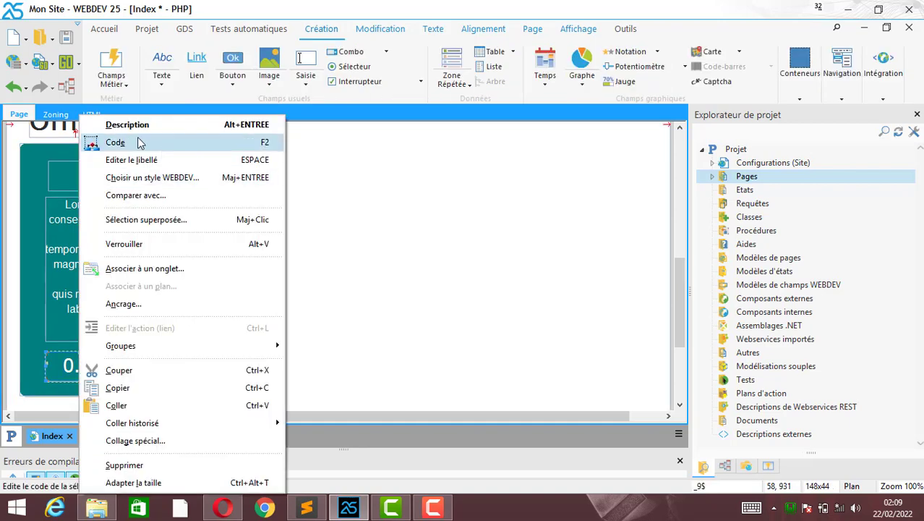
pyautogui.click(139, 128)
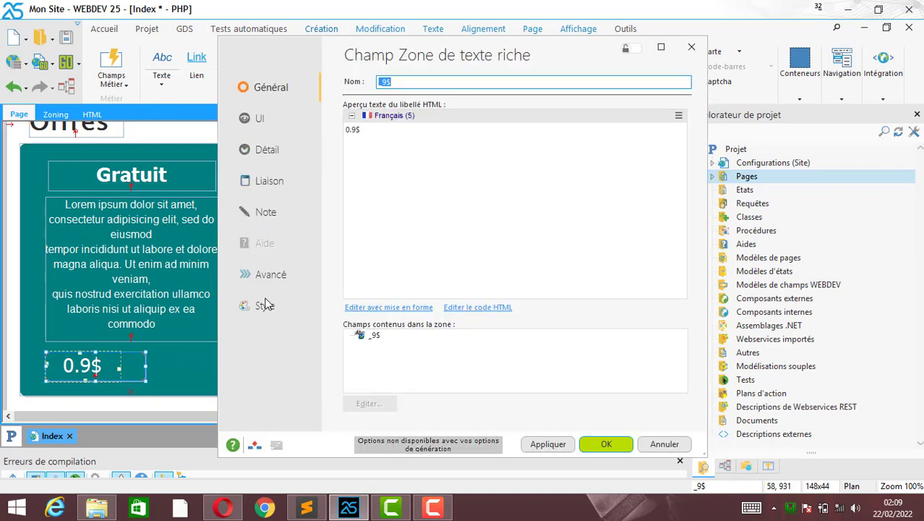
pyautogui.click(265, 305)
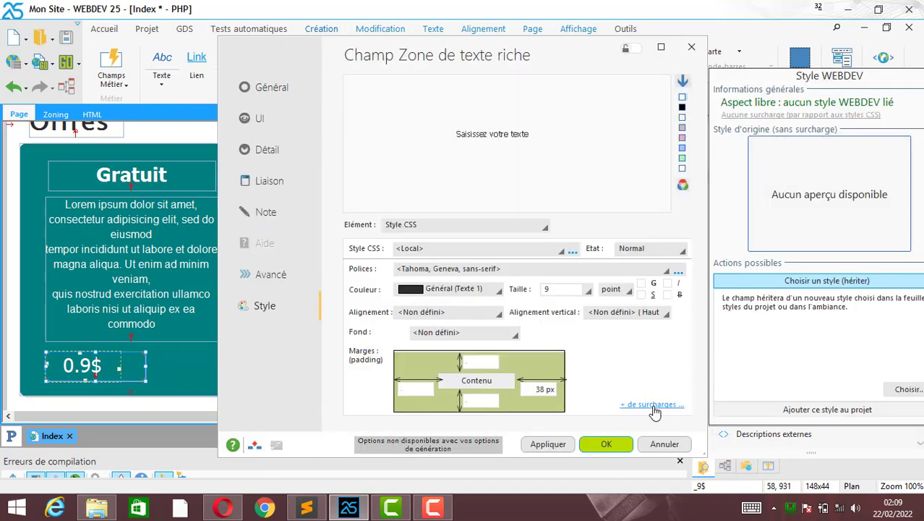
pyautogui.click(652, 405)
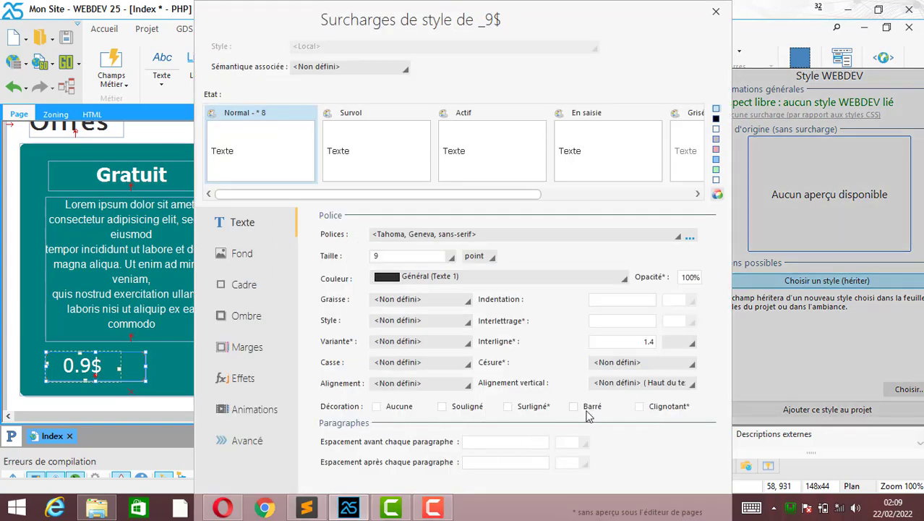
pyautogui.doubleClick(597, 23)
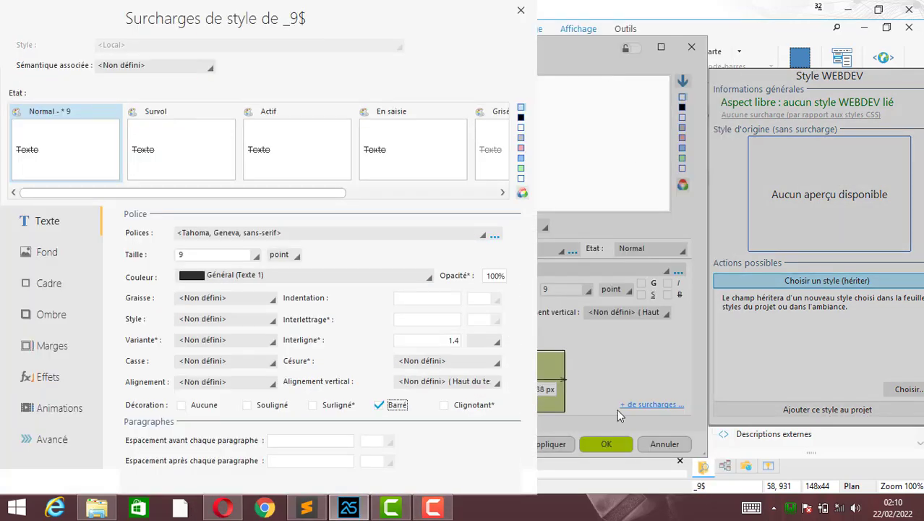
pyautogui.click(820, 480)
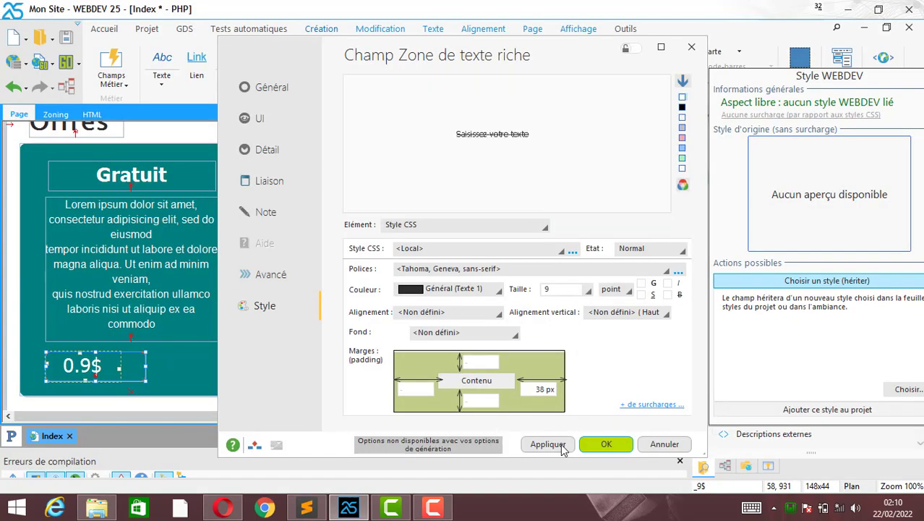
pyautogui.click(561, 445)
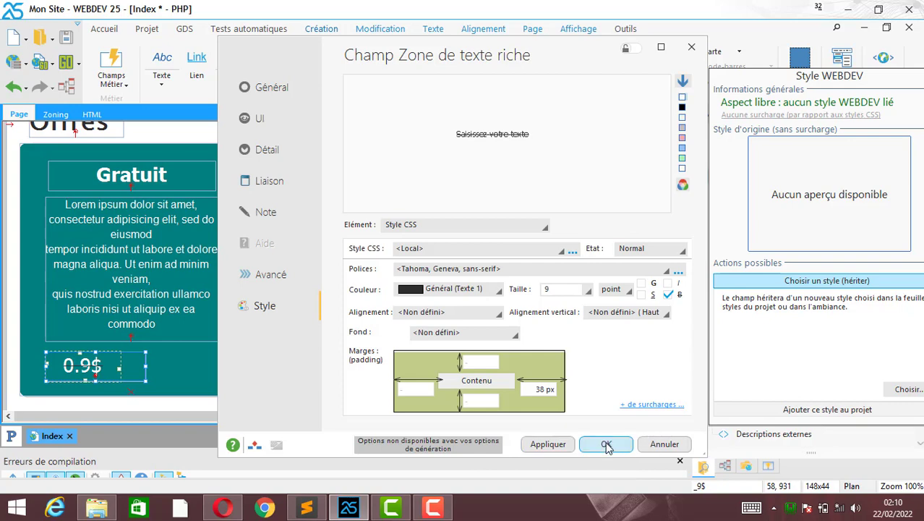
pyautogui.click(604, 444)
pyautogui.click(175, 371)
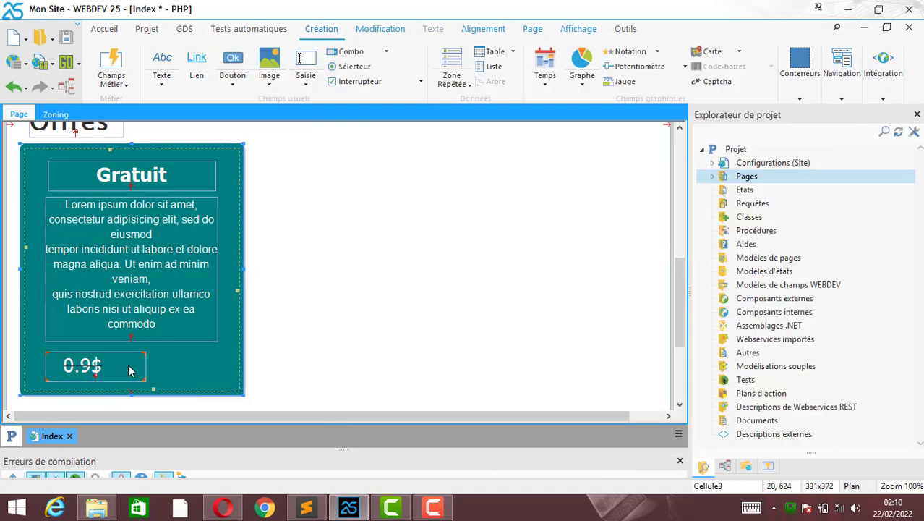
# - Narrow the struck-through 0.9$ label to about 97 × 44
pyautogui.moveTo(144, 373); pyautogui.dragTo(110, 368)
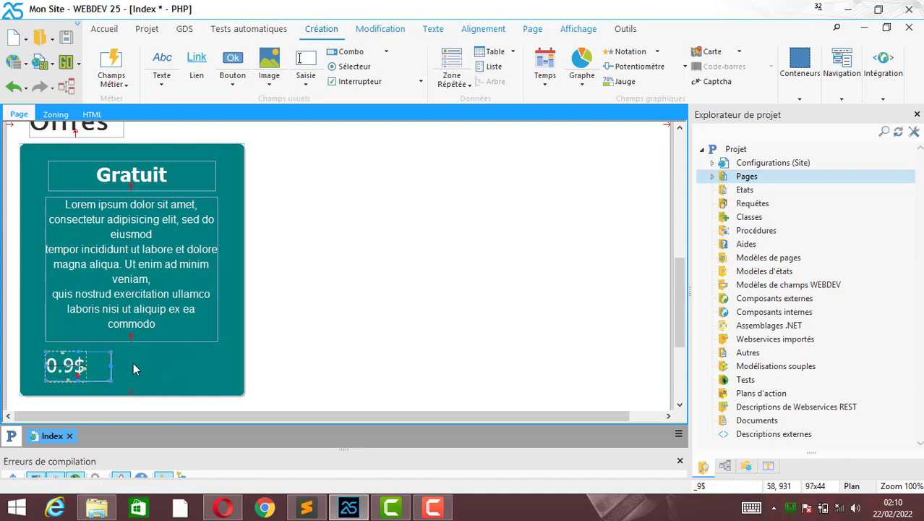
pyautogui.click(132, 369)
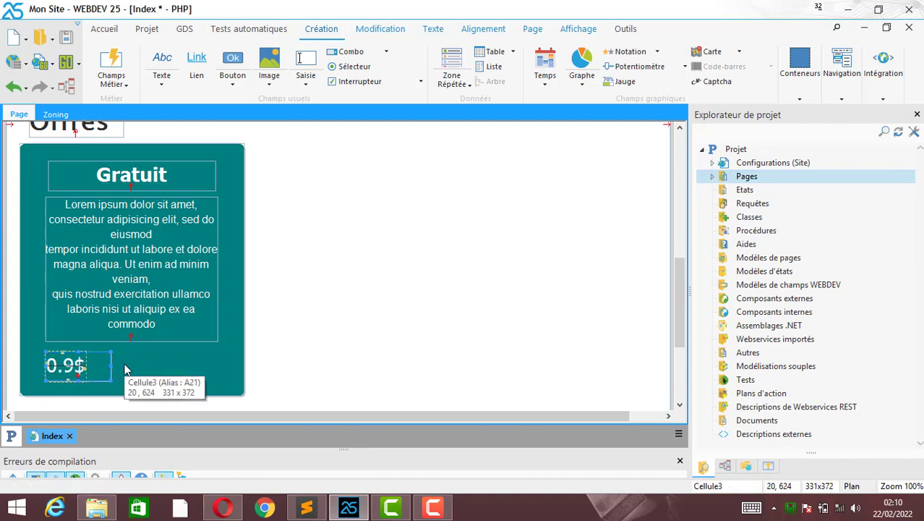
pyautogui.click(134, 171)
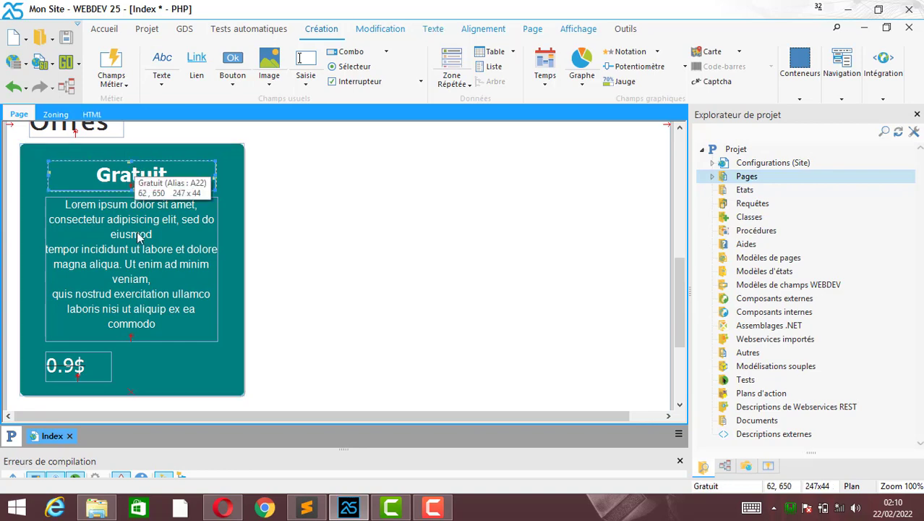
pyautogui.click(77, 365)
pyautogui.moveTo(80, 365); pyautogui.dragTo(153, 369)
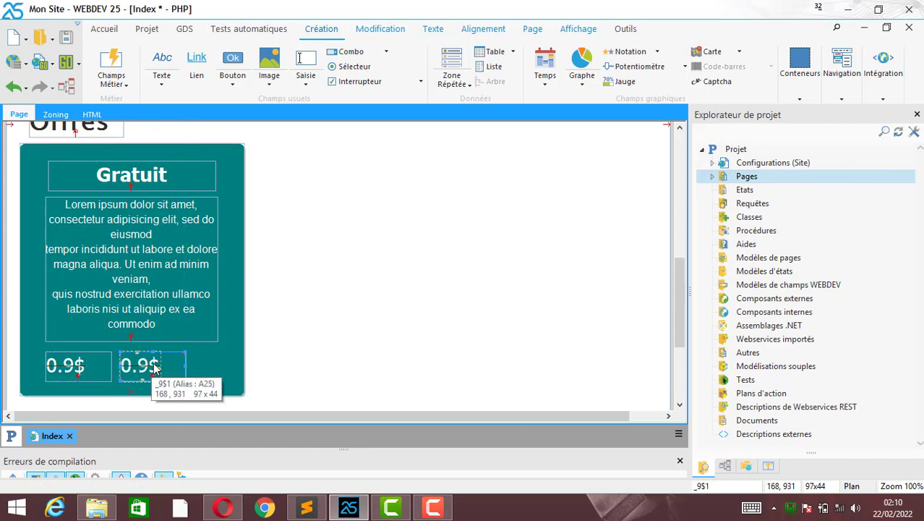
pyautogui.hotkey('ctrl', 'z')
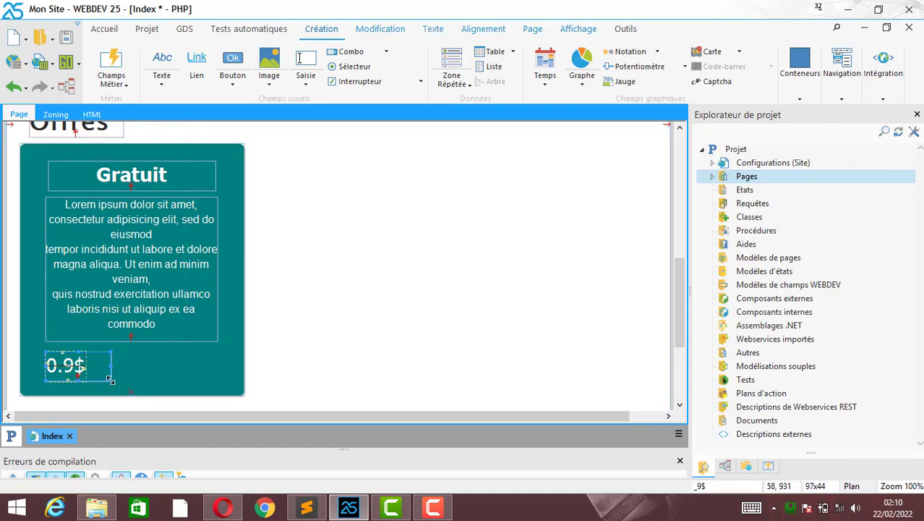
# - Resize the 0.9$ label to about 161 × 51 and set its font size to 26
pyautogui.moveTo(110, 380); pyautogui.dragTo(216, 384)
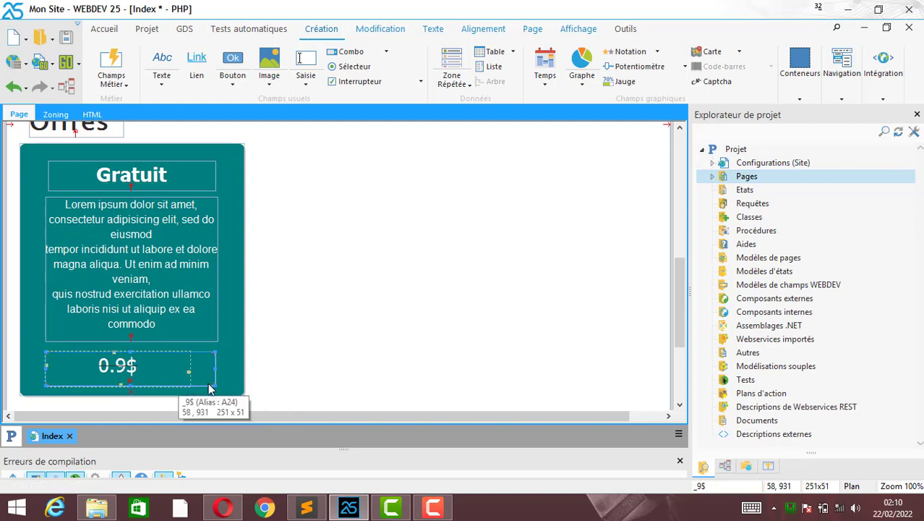
pyautogui.moveTo(215, 385); pyautogui.dragTo(154, 384)
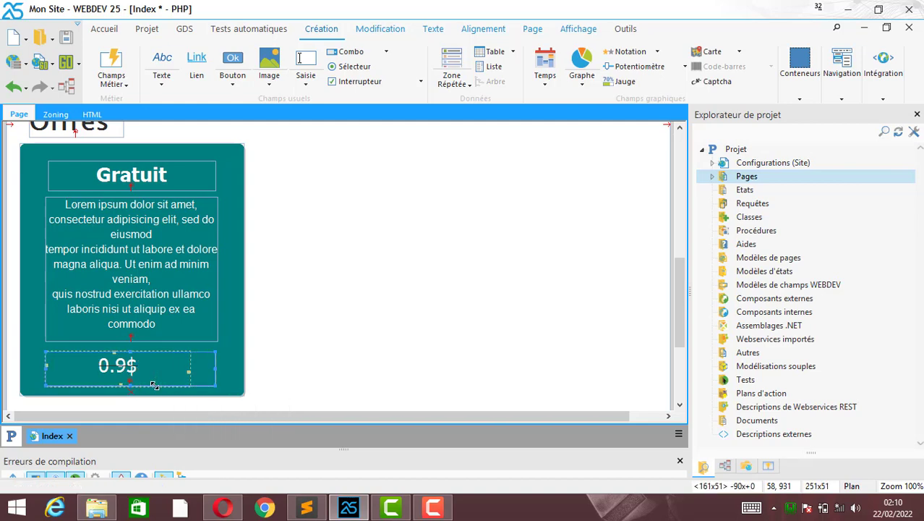
pyautogui.rightClick(99, 381)
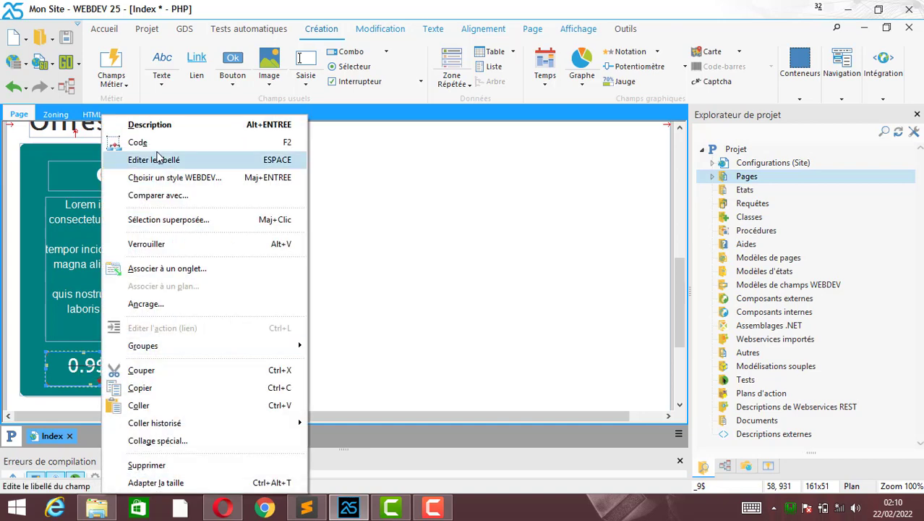
pyautogui.click(164, 159)
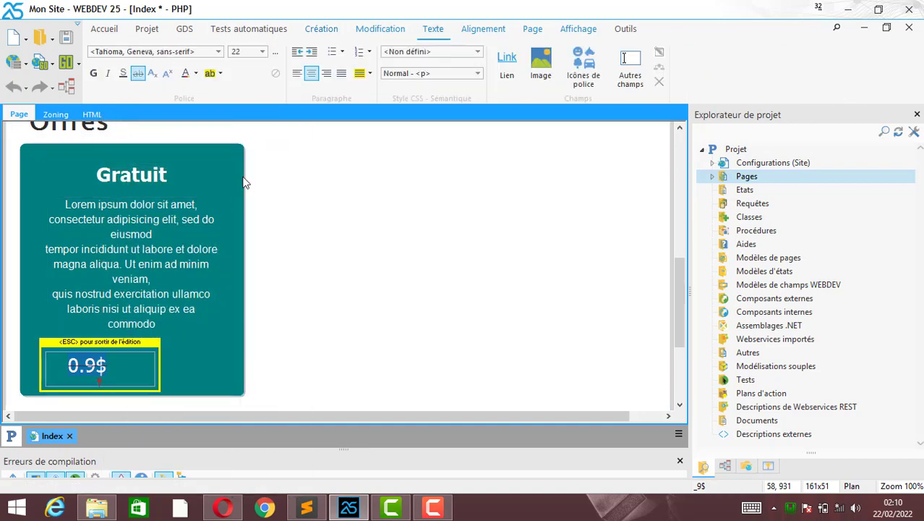
pyautogui.click(263, 55)
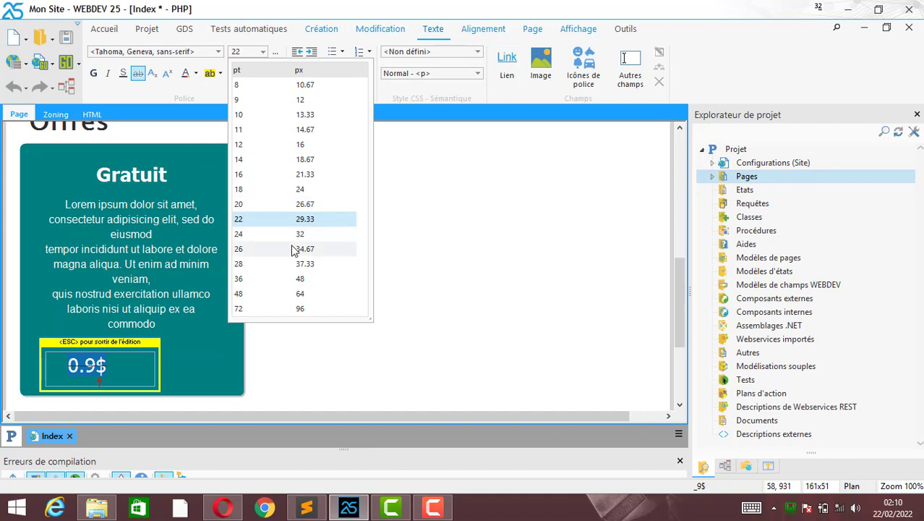
pyautogui.click(289, 239)
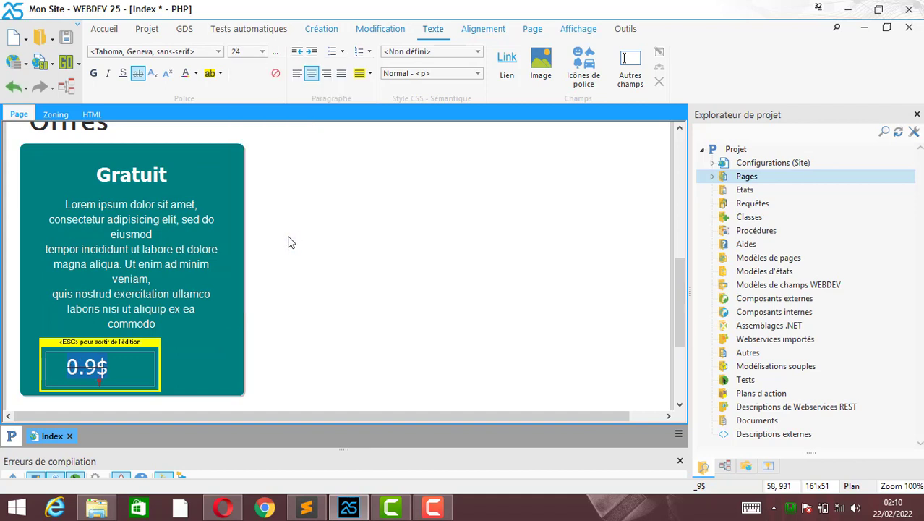
pyautogui.click(263, 53)
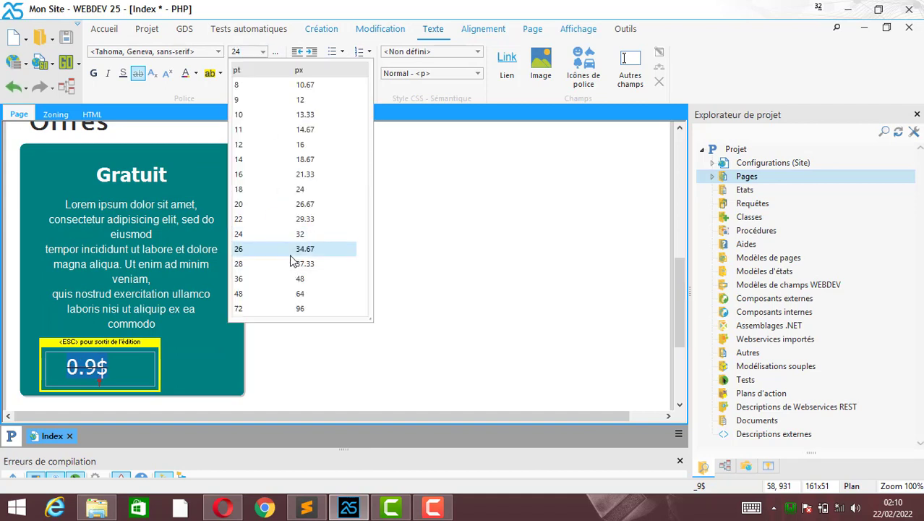
pyautogui.click(291, 249)
pyautogui.click(187, 372)
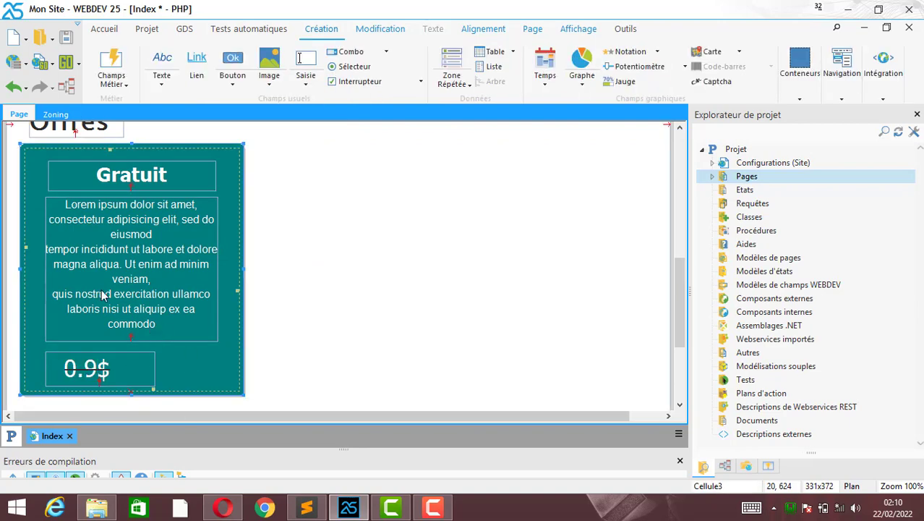
# - Switch to Opera and reload the Index page to check the struck-through price in the Gratuit cell
pyautogui.click(222, 507)
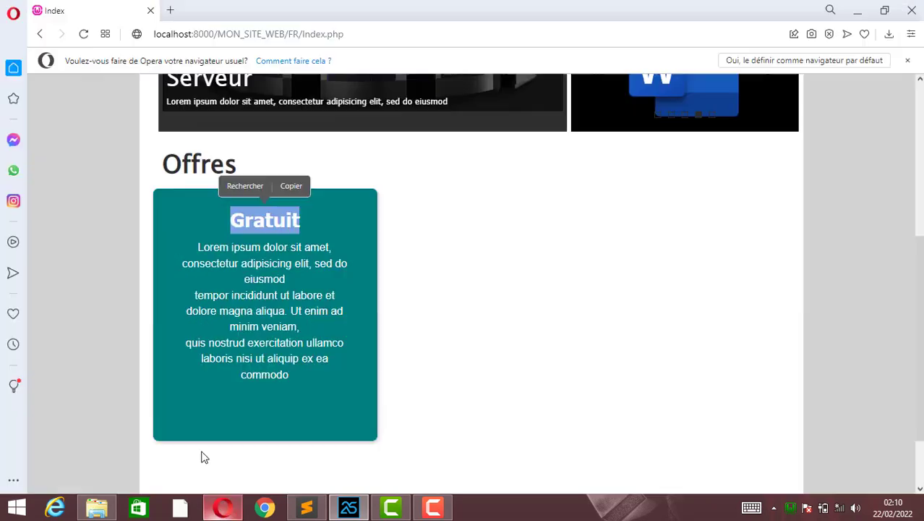
pyautogui.click(83, 34)
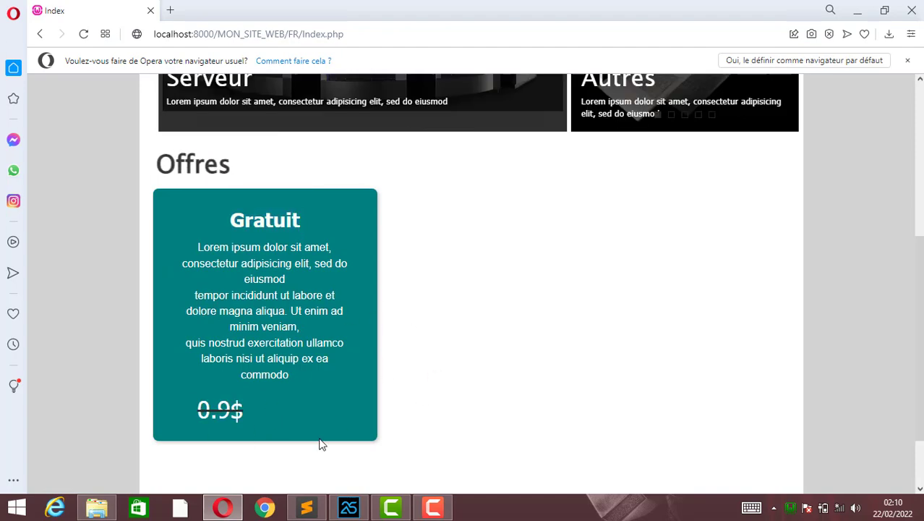
# - Switch to WEBDEV and add a text field about 78 × 25 reading "Free" beside the struck-through price in the Gratuit cell
pyautogui.click(348, 507)
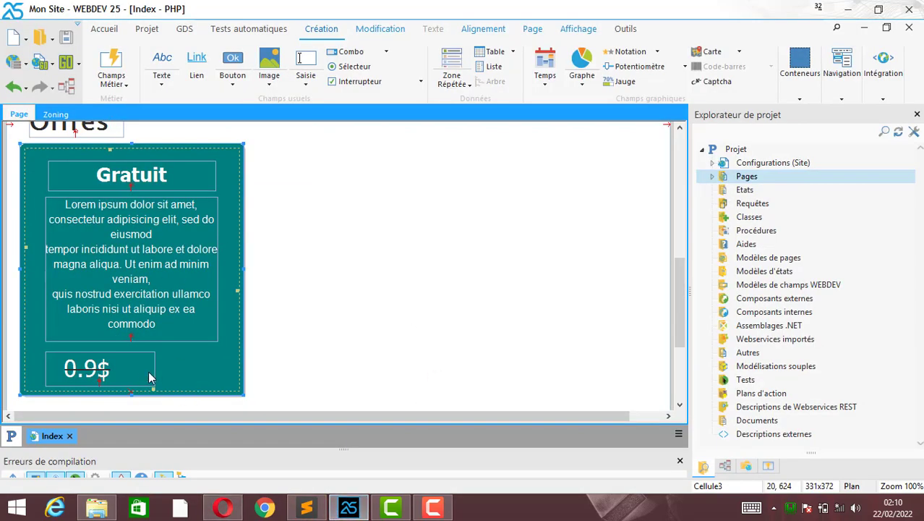
pyautogui.click(163, 62)
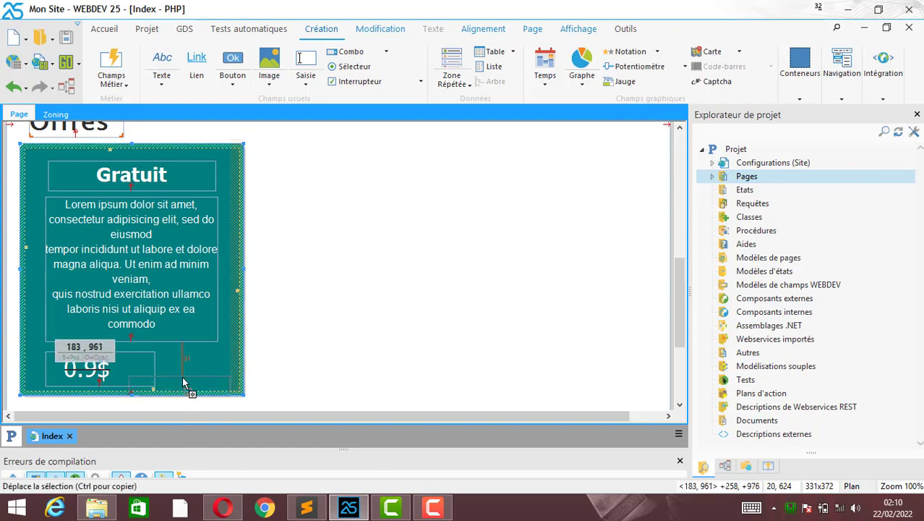
pyautogui.click(185, 356)
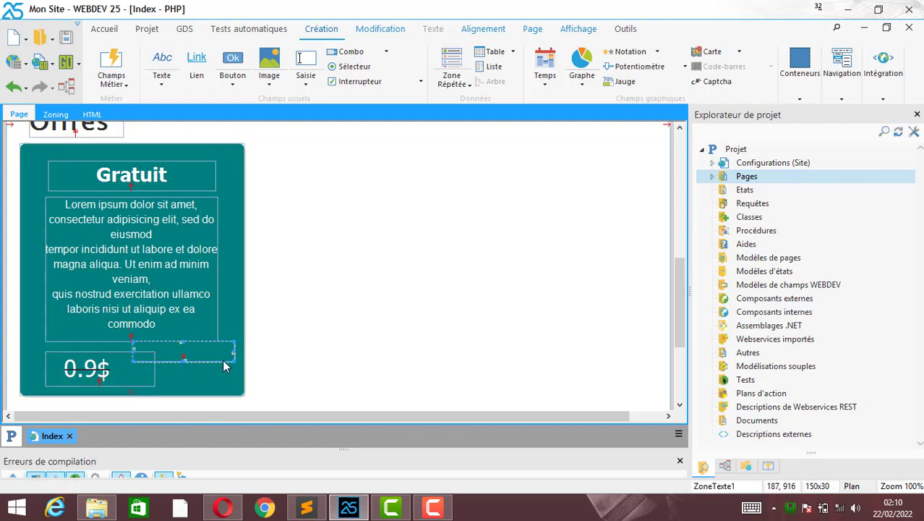
pyautogui.moveTo(232, 367); pyautogui.dragTo(197, 376)
pyautogui.rightClick(197, 377)
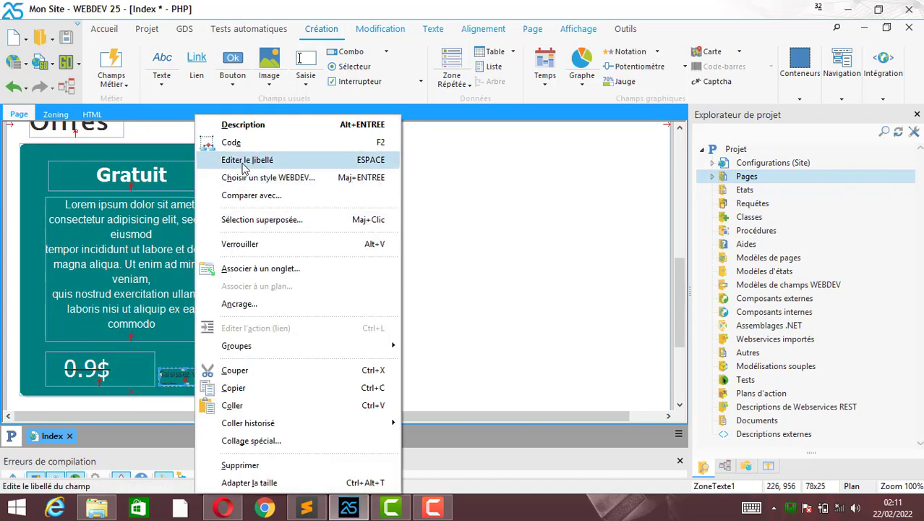
pyautogui.press('Return')
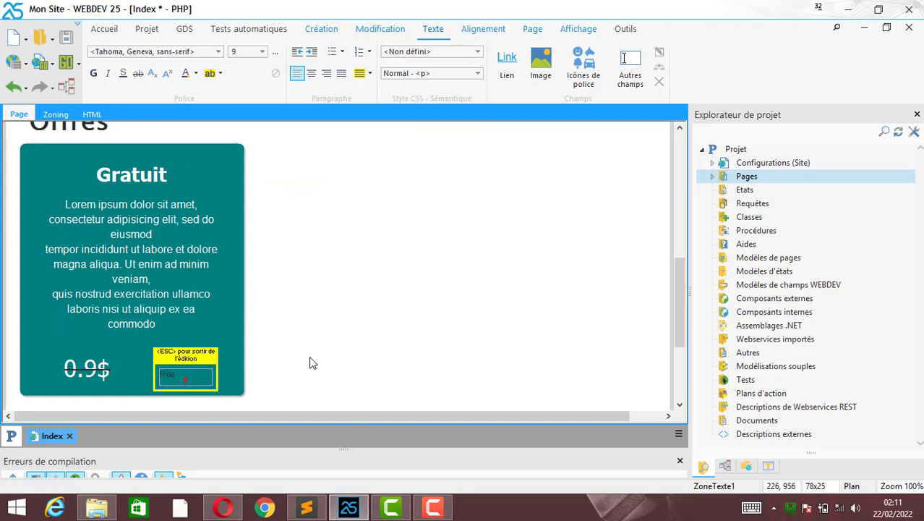
# - Format the Free text in white Helvetica, Arial, sans-serif at size 14
pyautogui.click(265, 57)
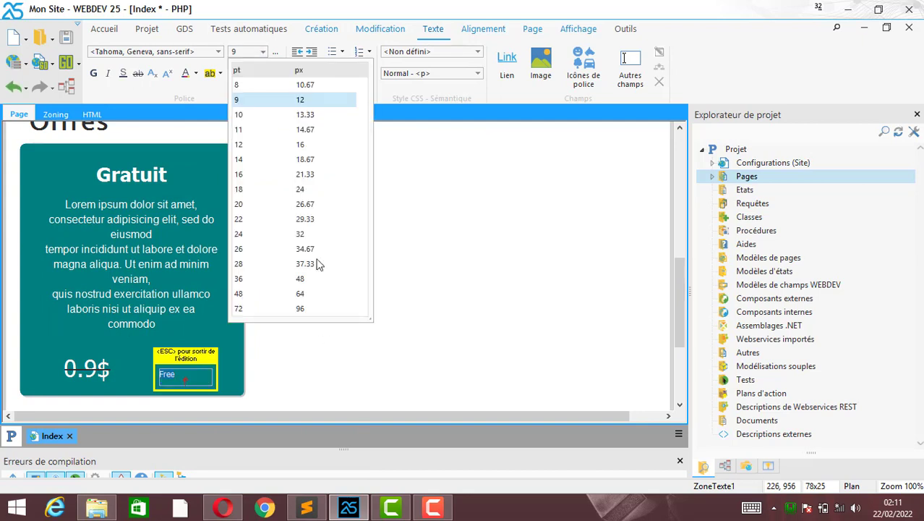
pyautogui.click(299, 157)
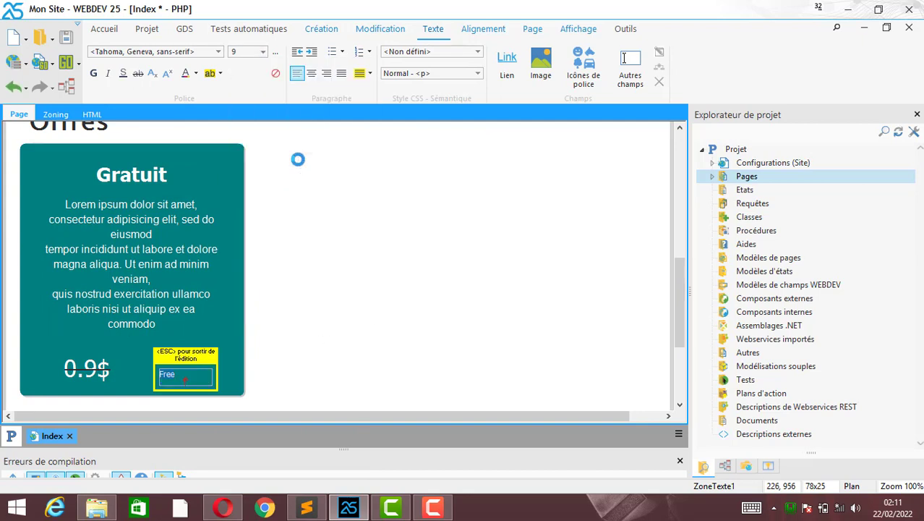
pyautogui.click(137, 52)
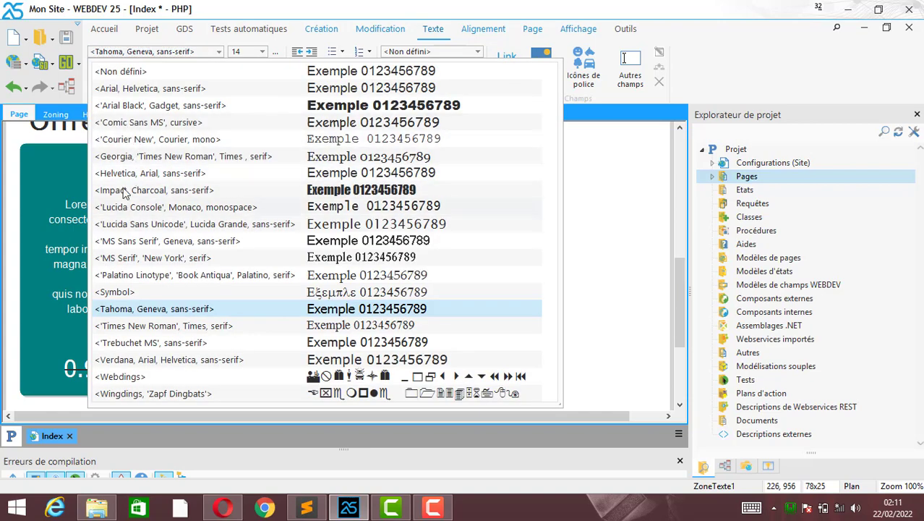
pyautogui.click(124, 174)
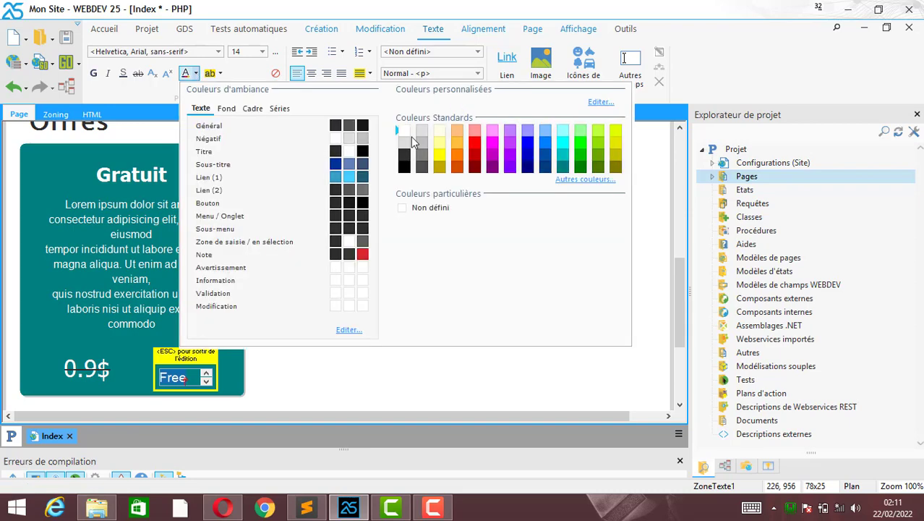
pyautogui.click(405, 132)
pyautogui.click(246, 355)
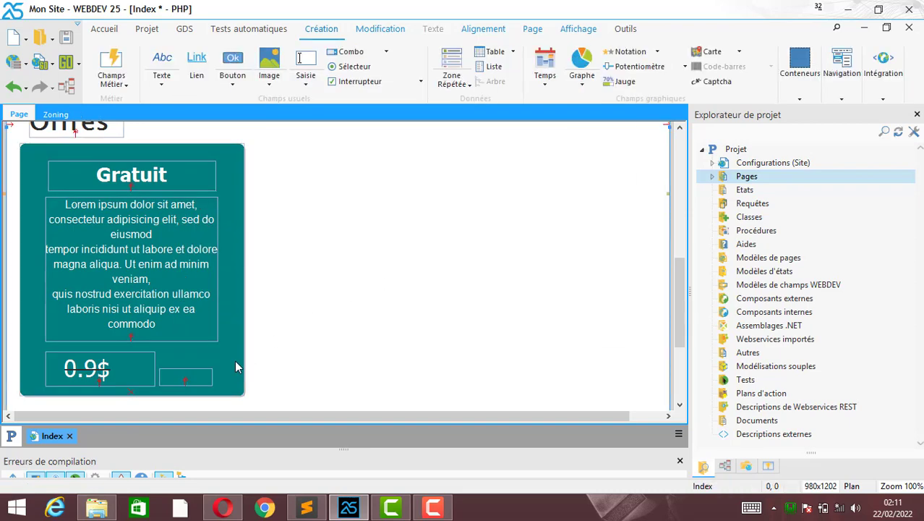
pyautogui.click(193, 378)
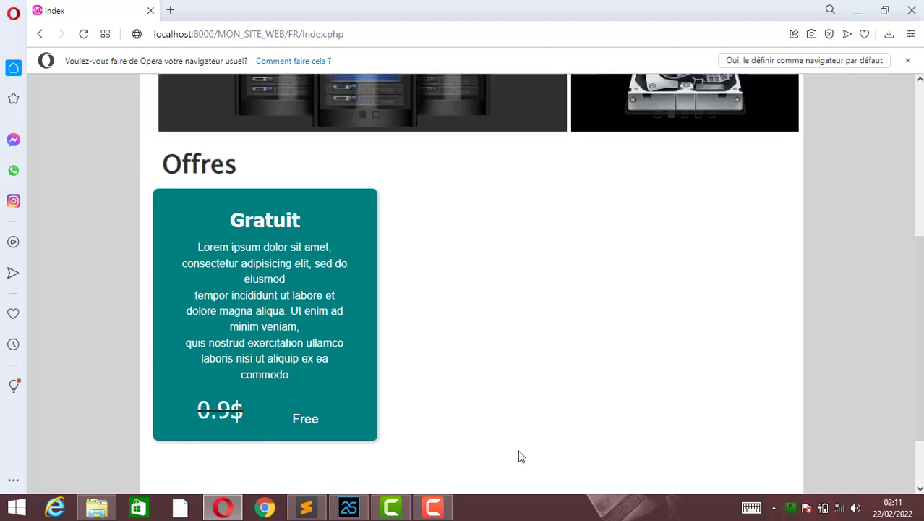
# - Switch back to WEBDEV and place a copy of the whole Gratuit cell just to the right of the original
pyautogui.click(349, 506)
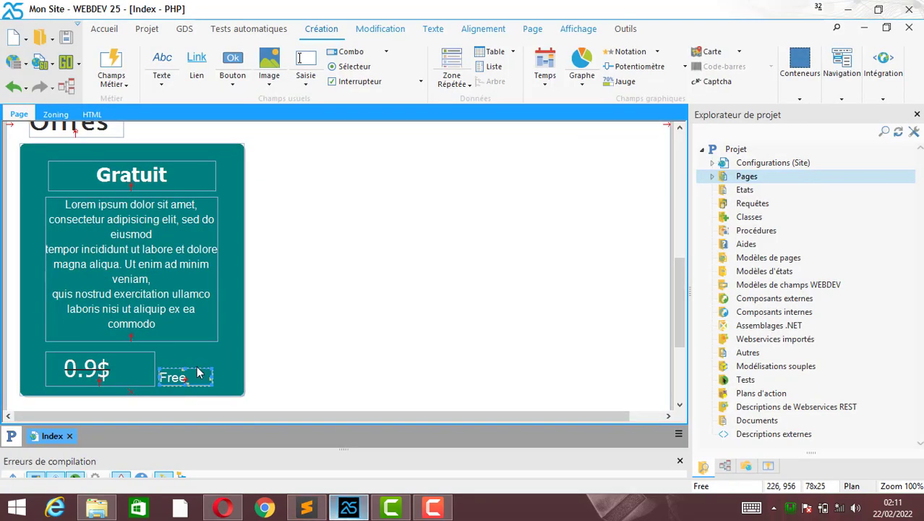
pyautogui.click(222, 191)
pyautogui.rightClick(227, 185)
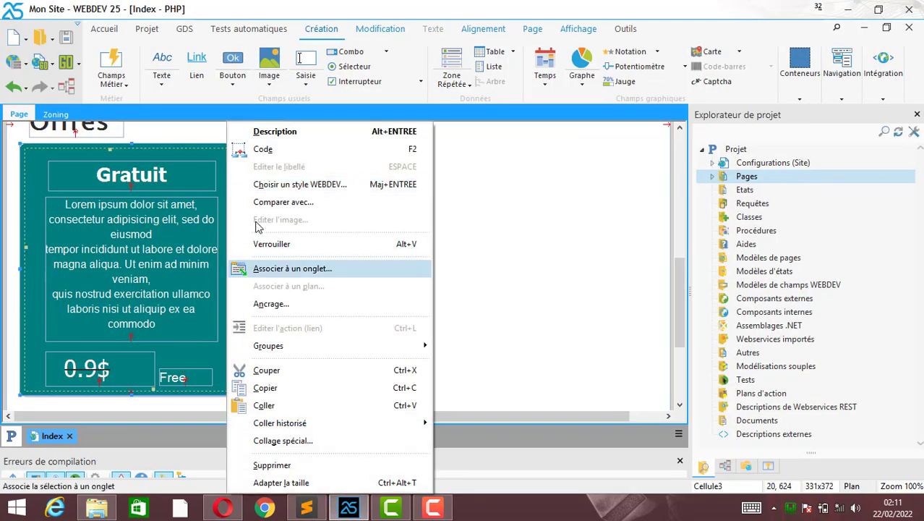
pyautogui.click(282, 387)
pyautogui.rightClick(291, 216)
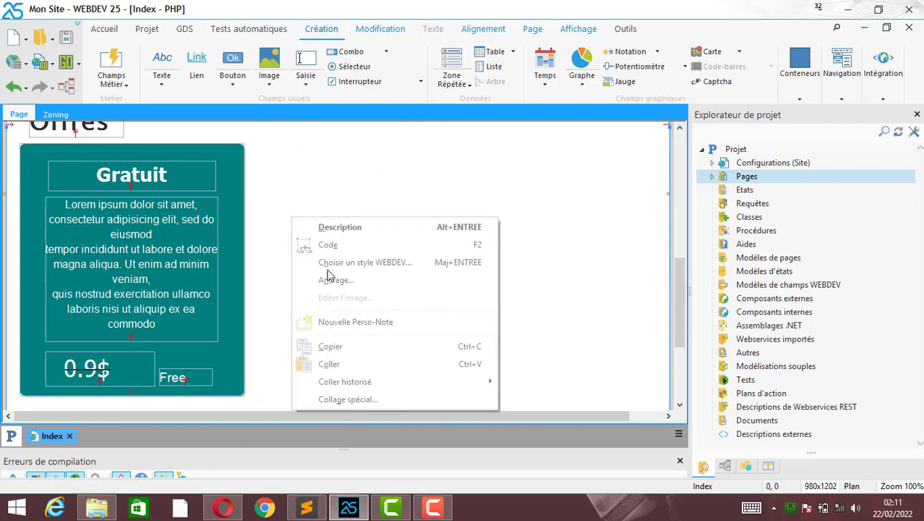
pyautogui.click(345, 367)
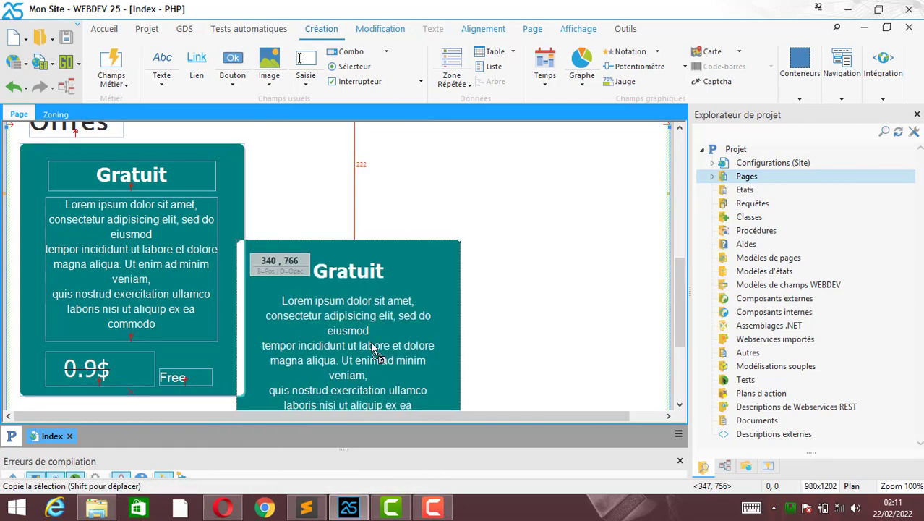
pyautogui.click(363, 296)
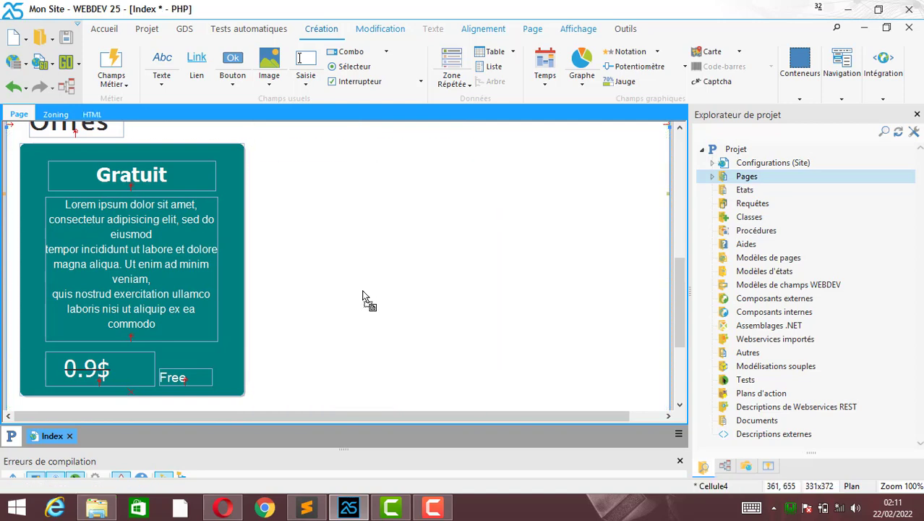
# - Set the copied cell's background to Blanc in its style description and validate it
pyautogui.scroll(-2, 679, 296)
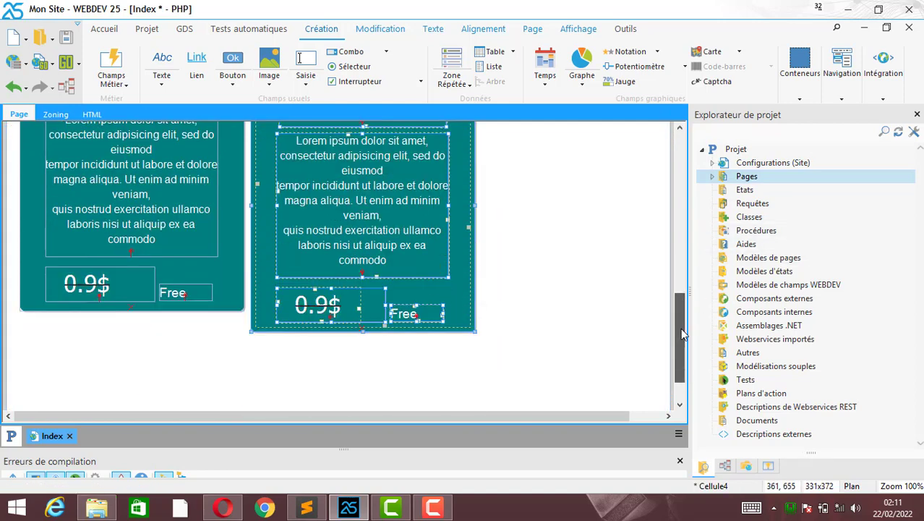
pyautogui.rightClick(262, 159)
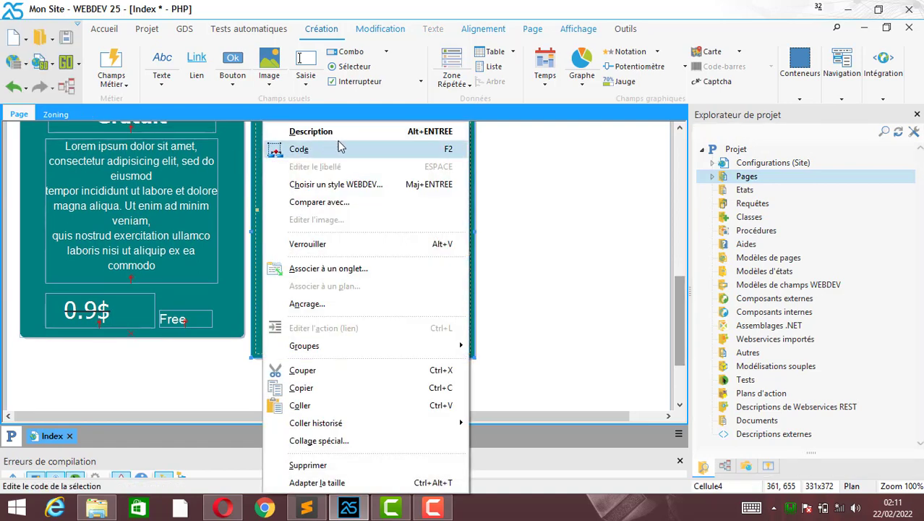
pyautogui.click(340, 137)
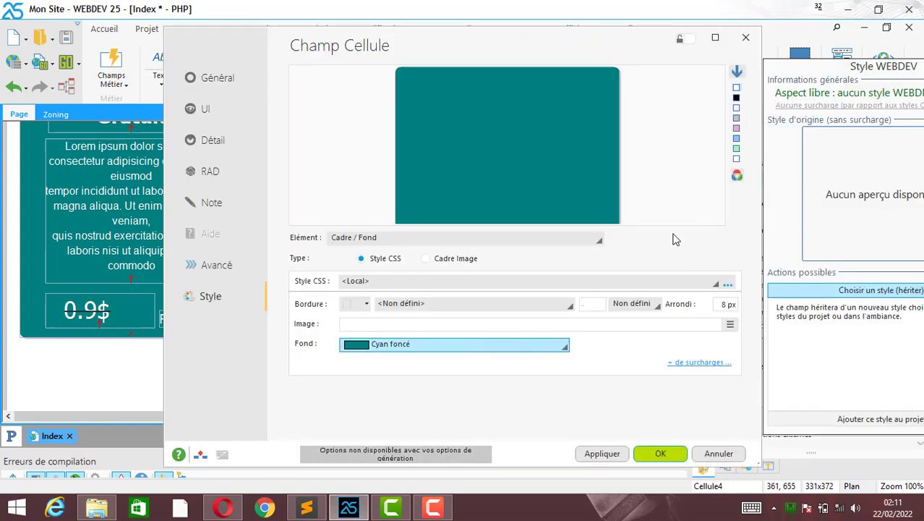
pyautogui.click(564, 135)
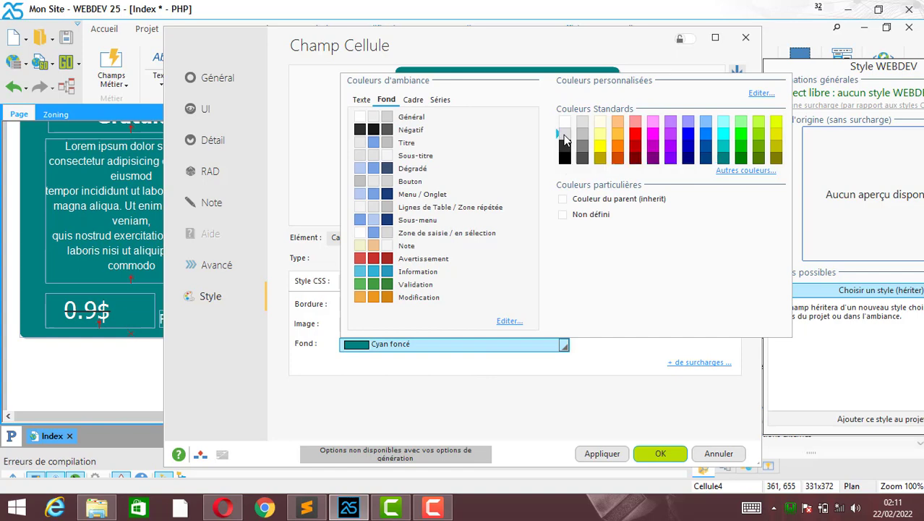
pyautogui.click(483, 345)
pyautogui.click(485, 346)
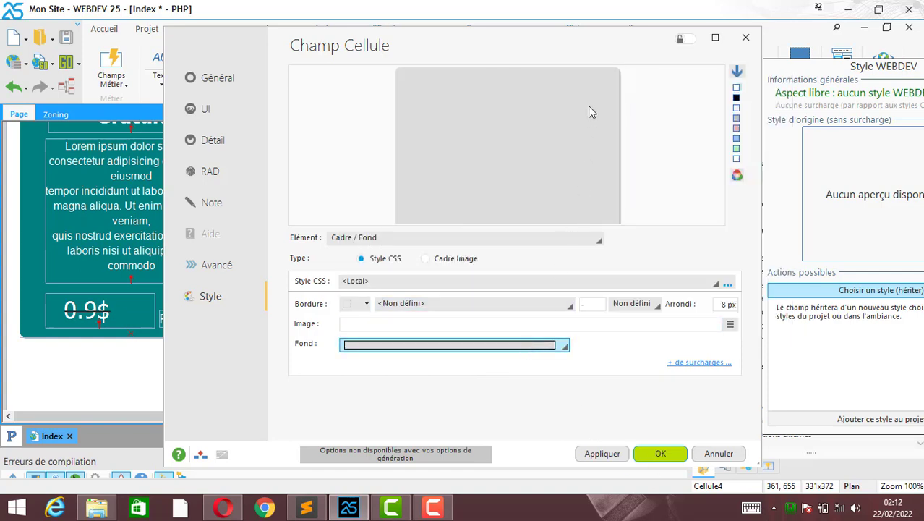
pyautogui.click(567, 125)
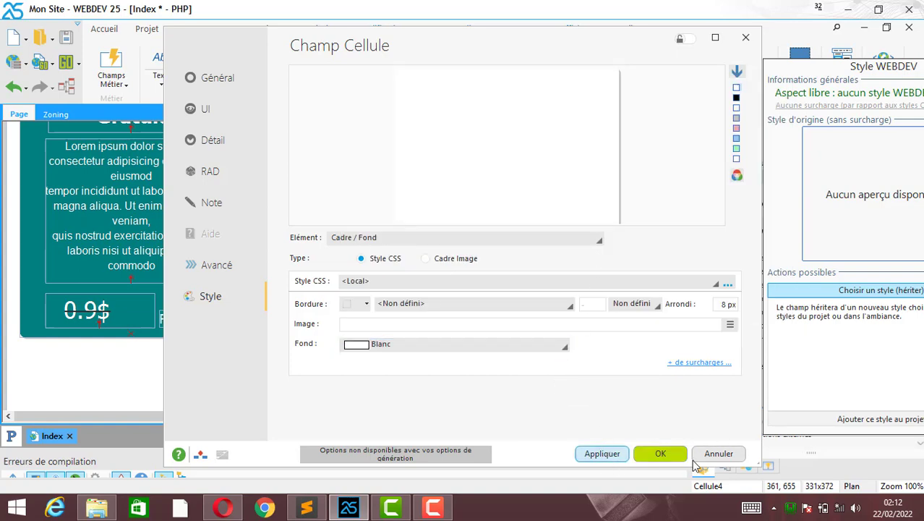
pyautogui.click(658, 452)
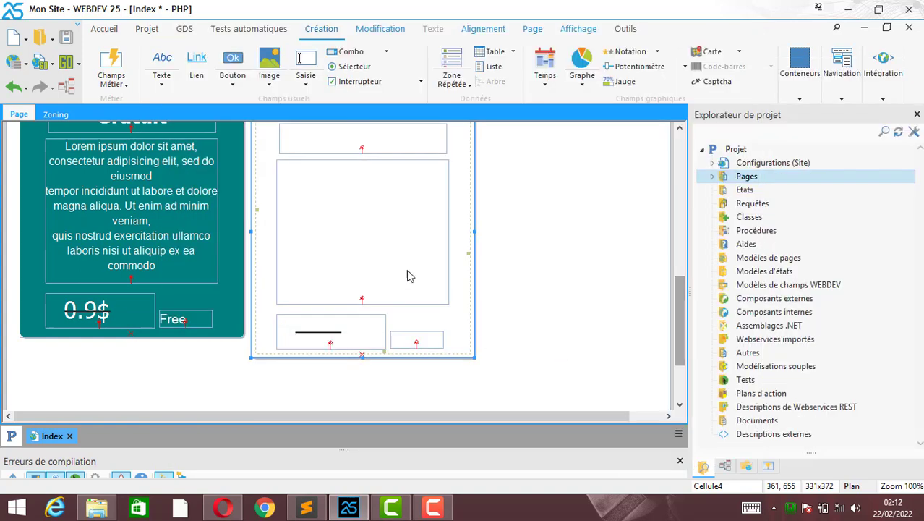
# - Change the Lorem ipsum description text in the white cell to black
pyautogui.click(386, 170)
pyautogui.rightClick(372, 201)
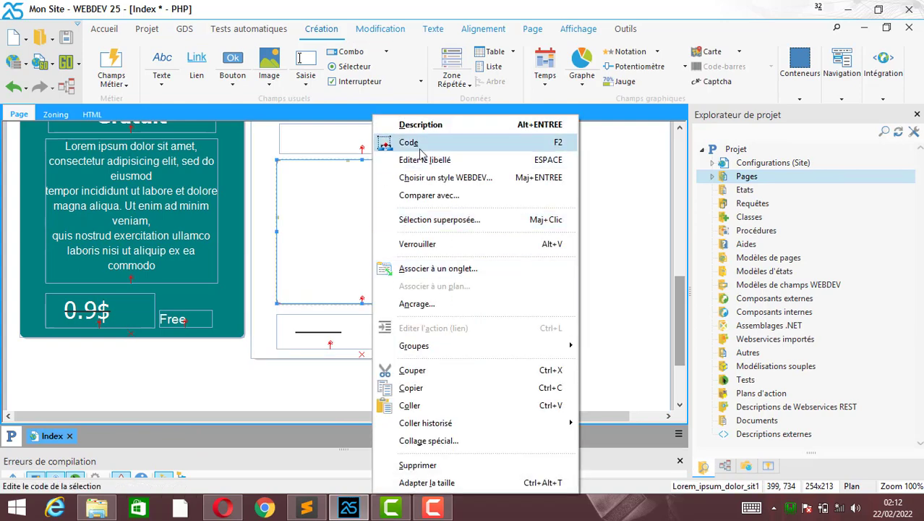
pyautogui.click(423, 160)
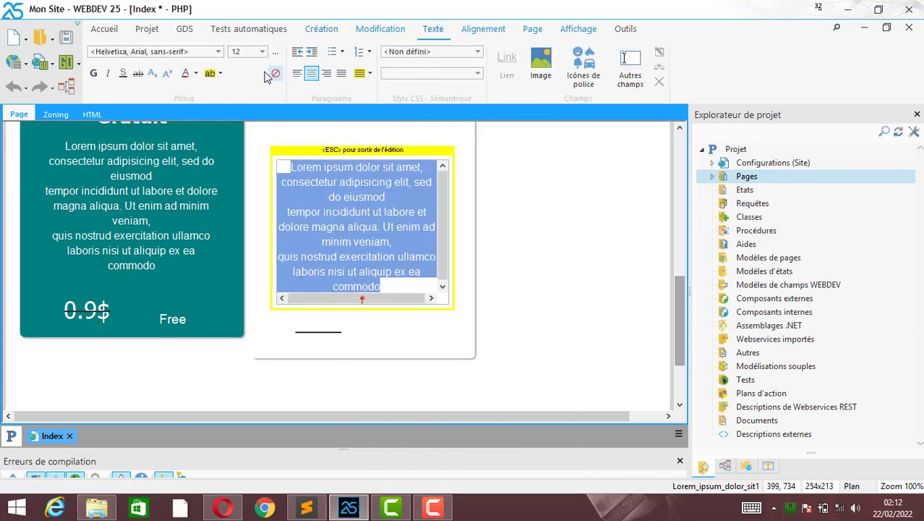
pyautogui.click(189, 73)
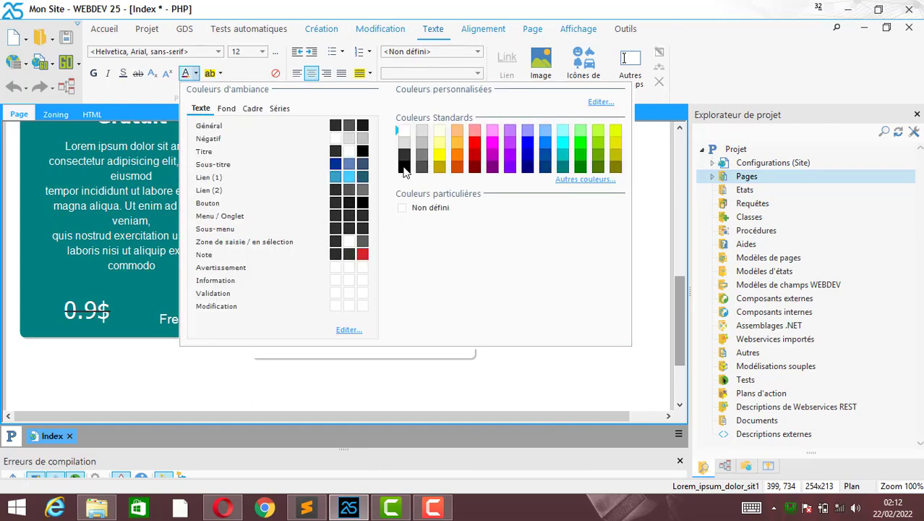
pyautogui.click(404, 167)
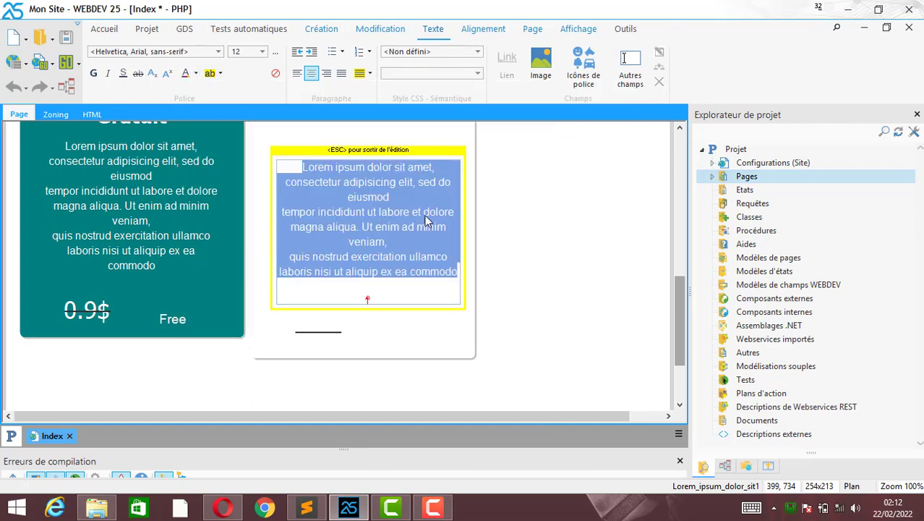
pyautogui.click(405, 325)
# - Change the Gratuit title of the white cell to black
pyautogui.click(331, 342)
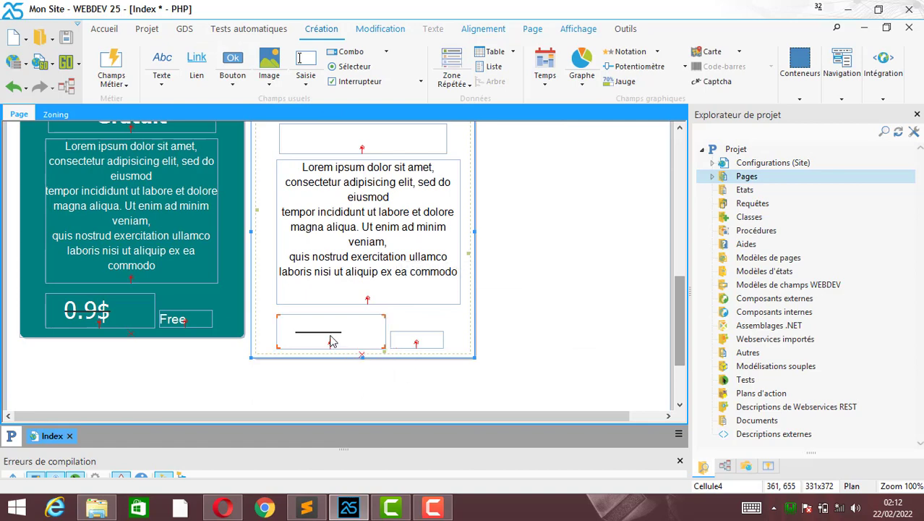
pyautogui.click(384, 133)
pyautogui.moveTo(681, 325); pyautogui.dragTo(682, 282)
pyautogui.rightClick(387, 276)
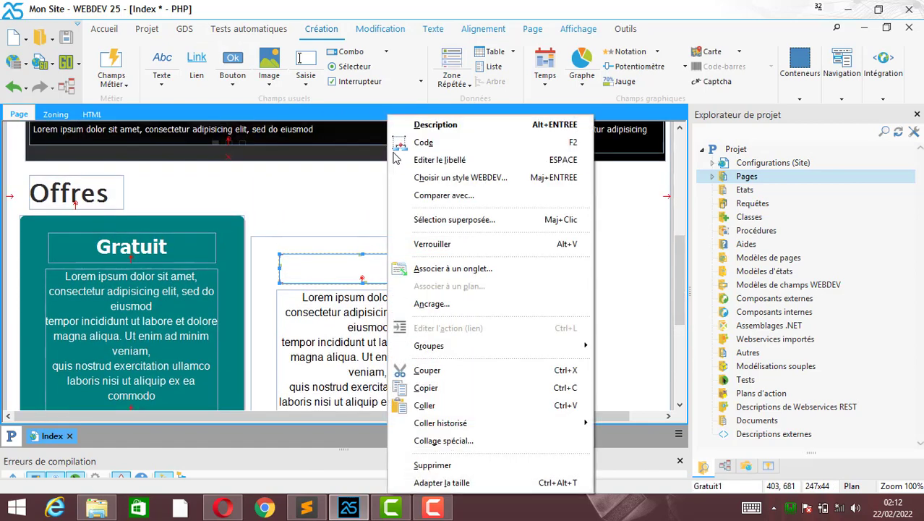
pyautogui.click(453, 159)
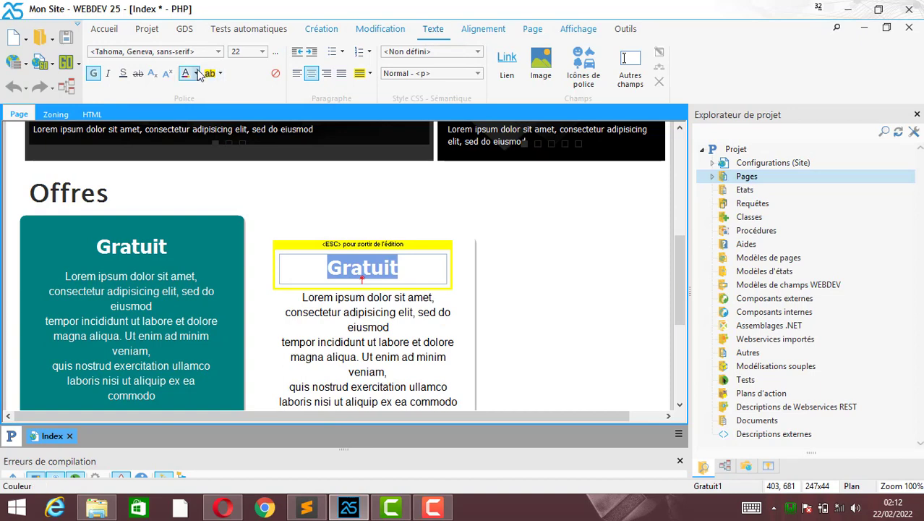
pyautogui.click(197, 73)
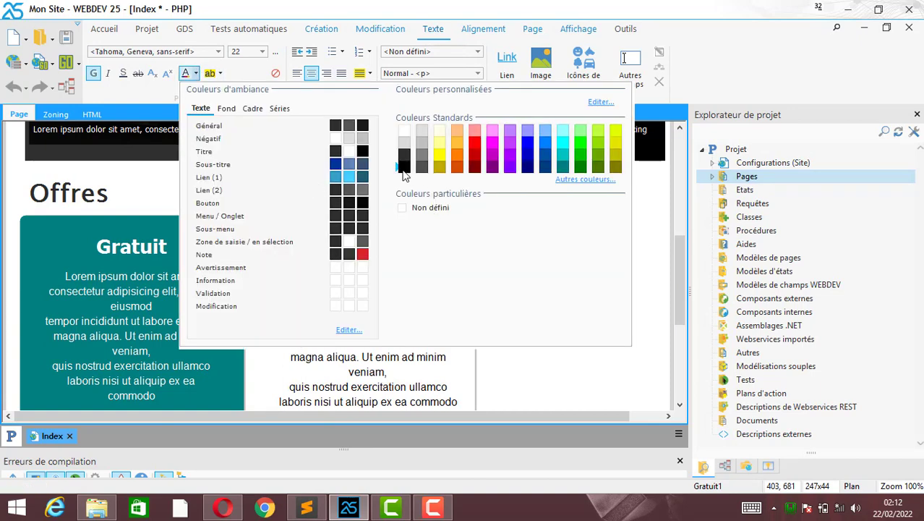
pyautogui.click(403, 167)
pyautogui.click(505, 298)
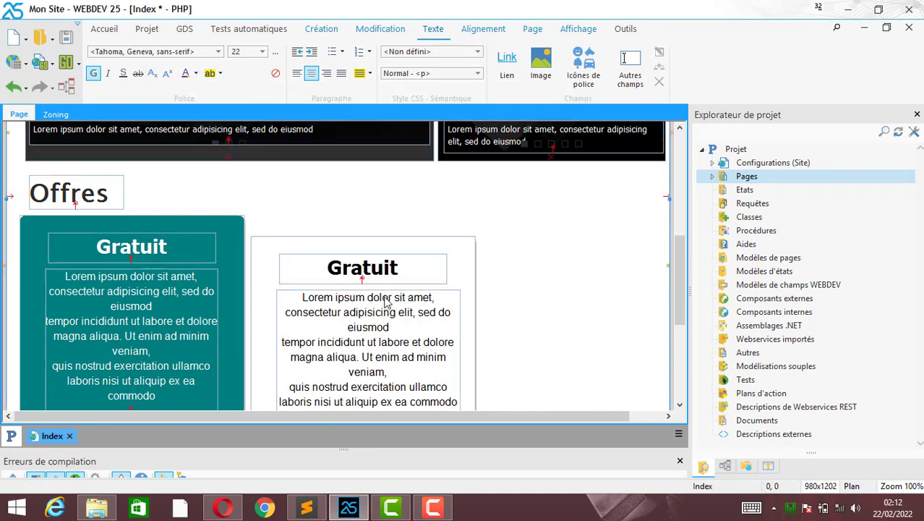
# - Narrow the white cell's Lorem ipsum description to 232 px wide and its Gratuit title to 228 px wide
pyautogui.scroll(-5, 686, 339)
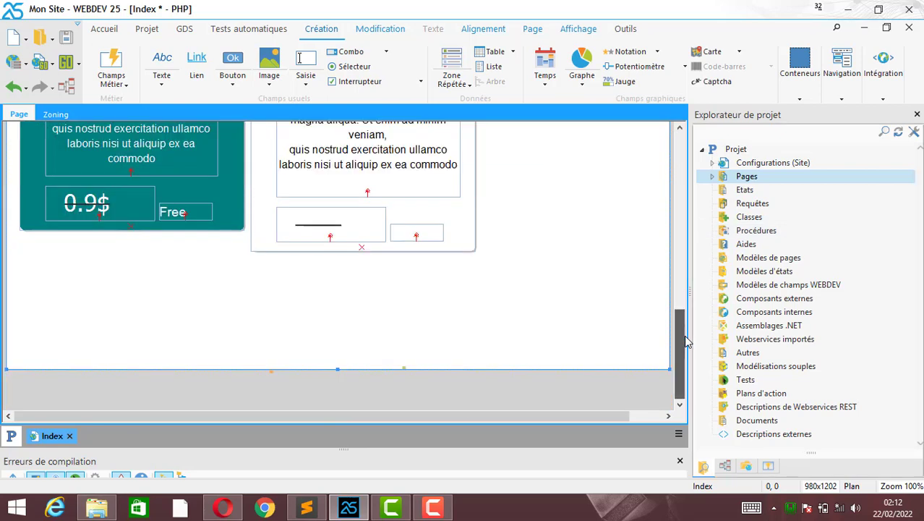
pyautogui.click(340, 224)
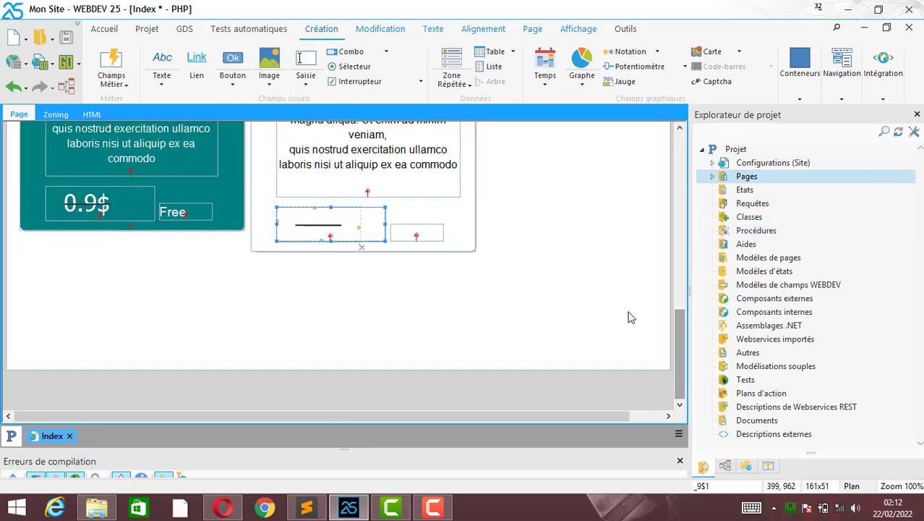
pyautogui.moveTo(678, 331); pyautogui.dragTo(673, 287)
pyautogui.click(467, 252)
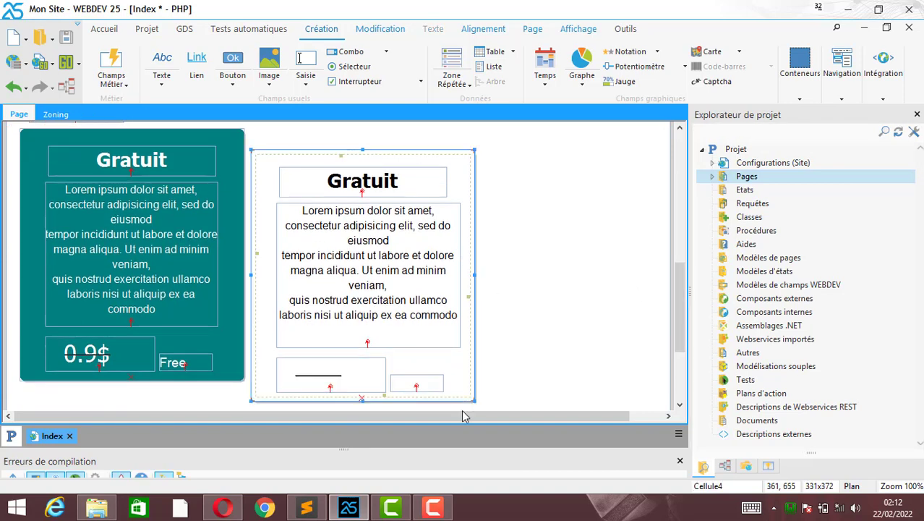
pyautogui.moveTo(537, 420); pyautogui.dragTo(562, 420)
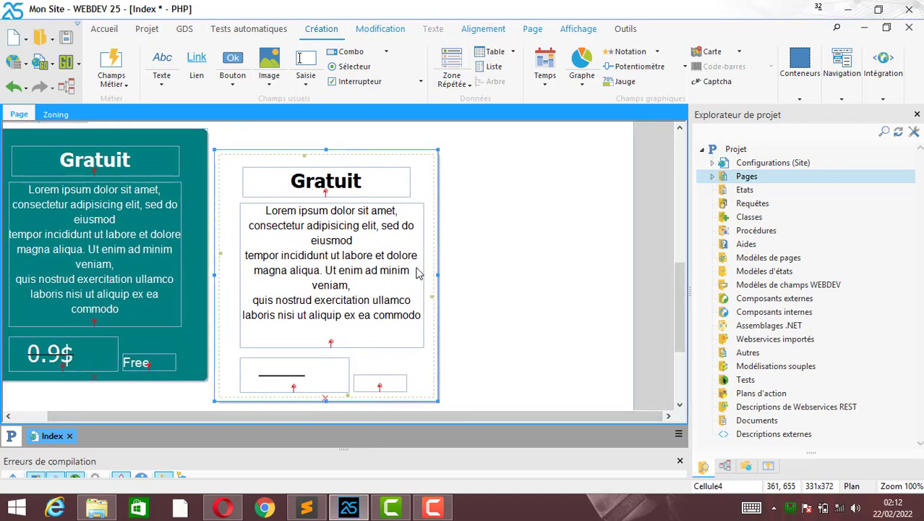
pyautogui.click(418, 299)
pyautogui.moveTo(423, 346); pyautogui.dragTo(396, 346)
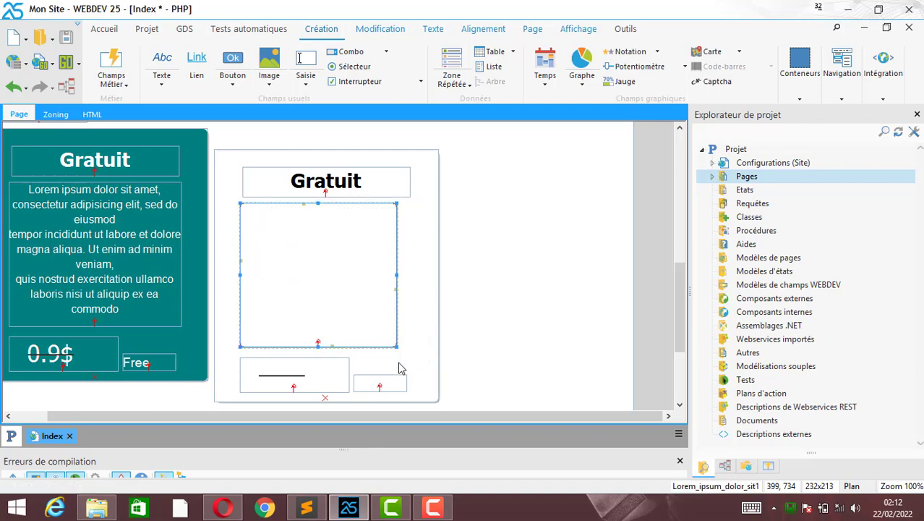
pyautogui.click(409, 181)
pyautogui.moveTo(396, 180); pyautogui.dragTo(397, 182)
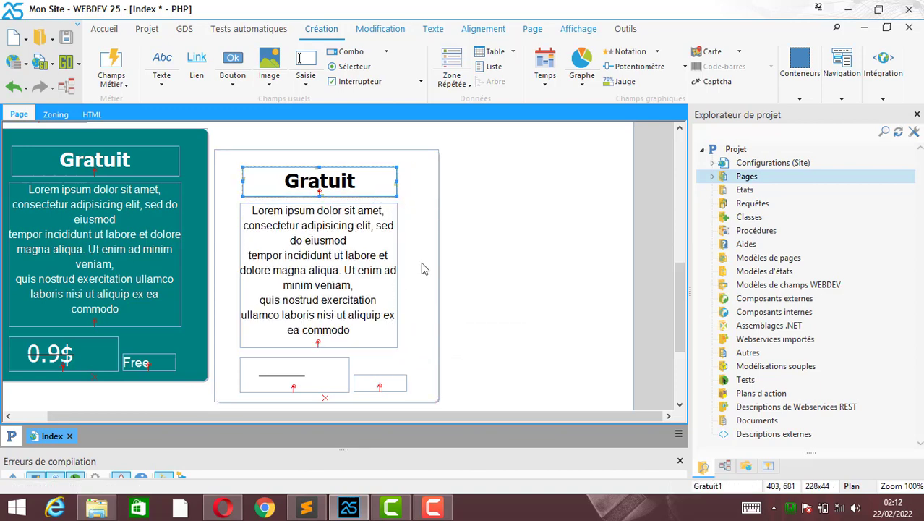
# - Narrow the white cell to 299 px wide and centre its title, description, price and Free fields horizontally in the parent
pyautogui.click(438, 283)
pyautogui.moveTo(426, 275); pyautogui.dragTo(404, 276)
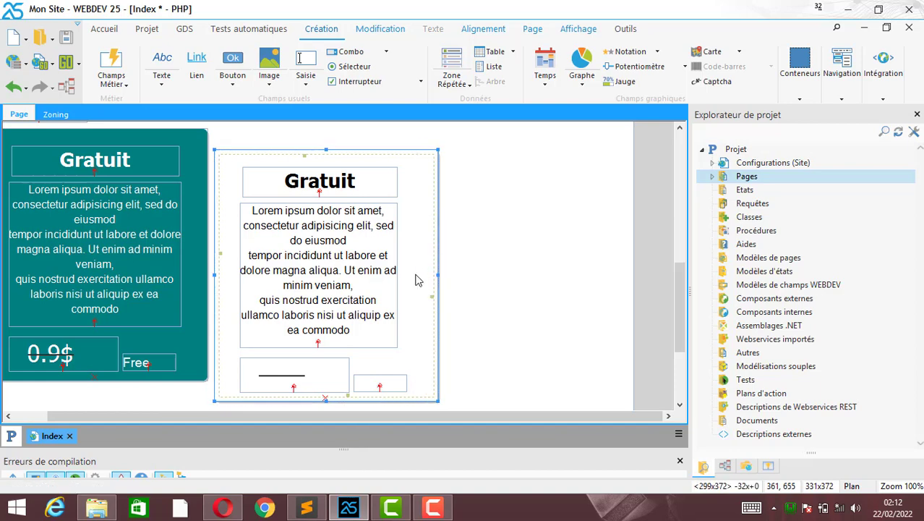
pyautogui.click(368, 179)
pyautogui.keyDown('ctrl'); pyautogui.click(316, 341); pyautogui.keyUp('ctrl')
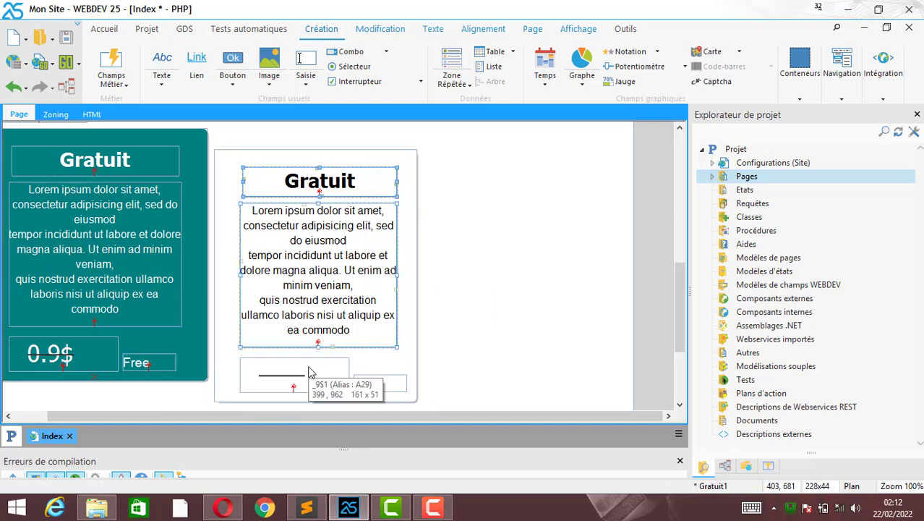
pyautogui.keyDown('ctrl'); pyautogui.click(315, 378); pyautogui.keyUp('ctrl')
pyautogui.keyDown('ctrl'); pyautogui.click(382, 385); pyautogui.keyUp('ctrl')
pyautogui.click(483, 29)
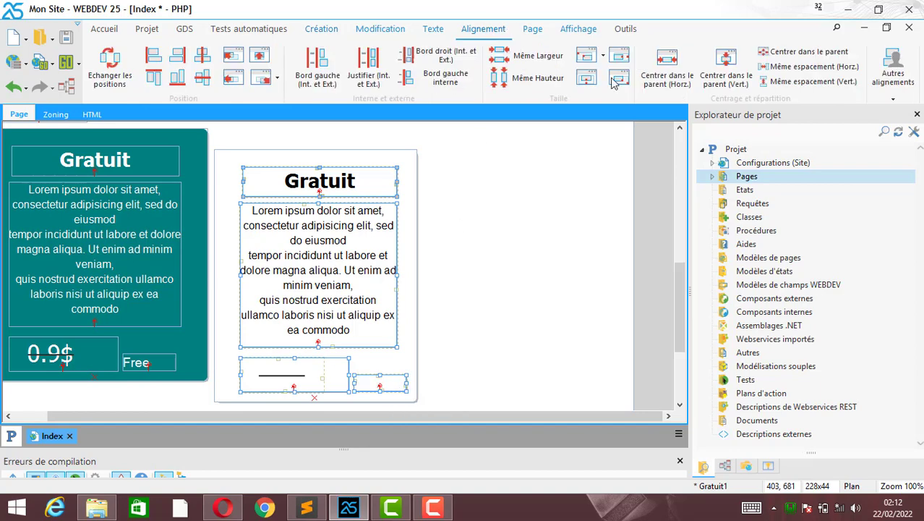
pyautogui.click(666, 69)
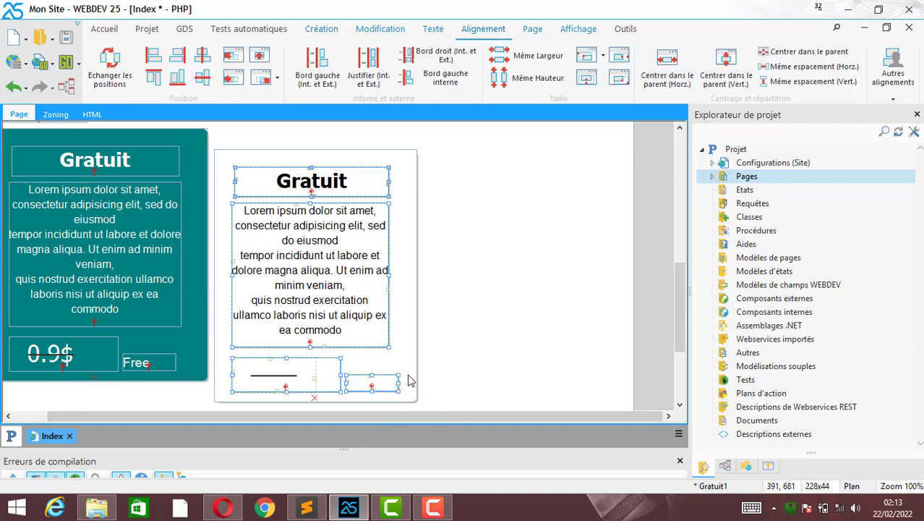
# - Delete the Free label beside the price field in the white cell
pyautogui.click(403, 333)
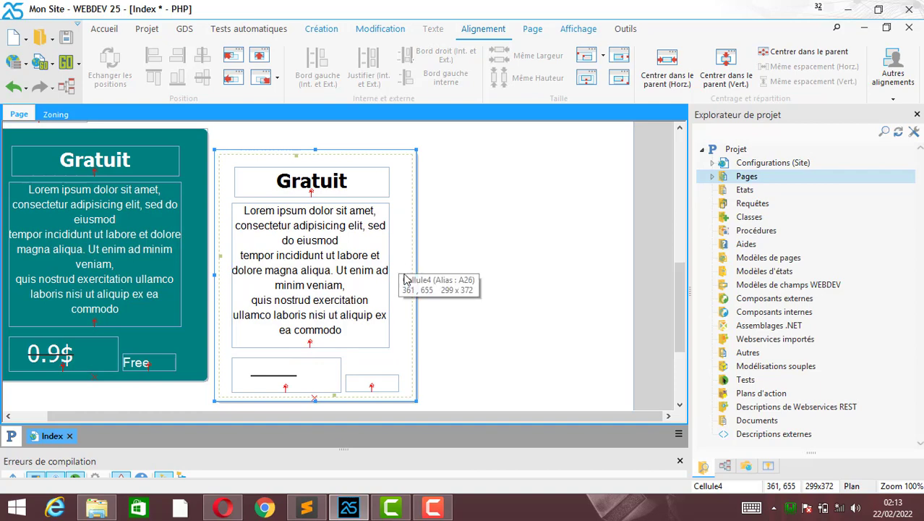
pyautogui.click(377, 387)
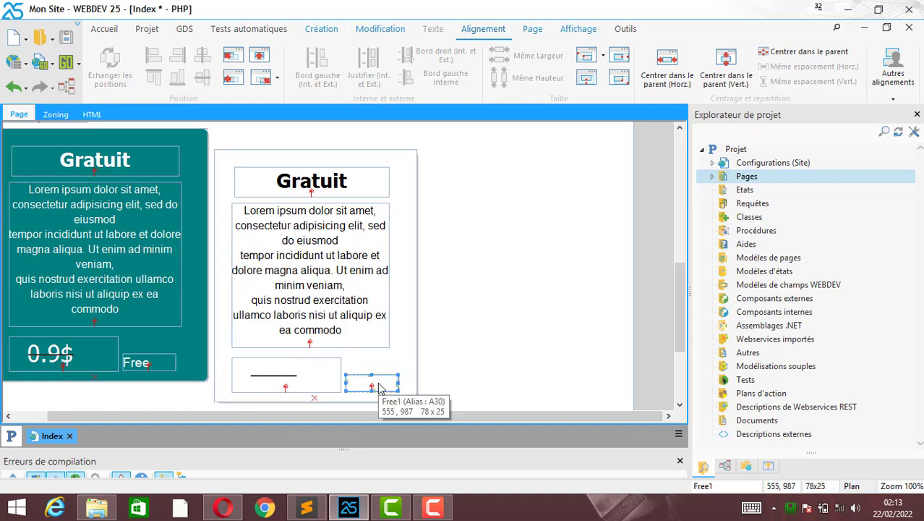
pyautogui.press('Delete')
# - Widen the white cell's price field to 232 px and narrow the cell itself to 285 px
pyautogui.click(313, 387)
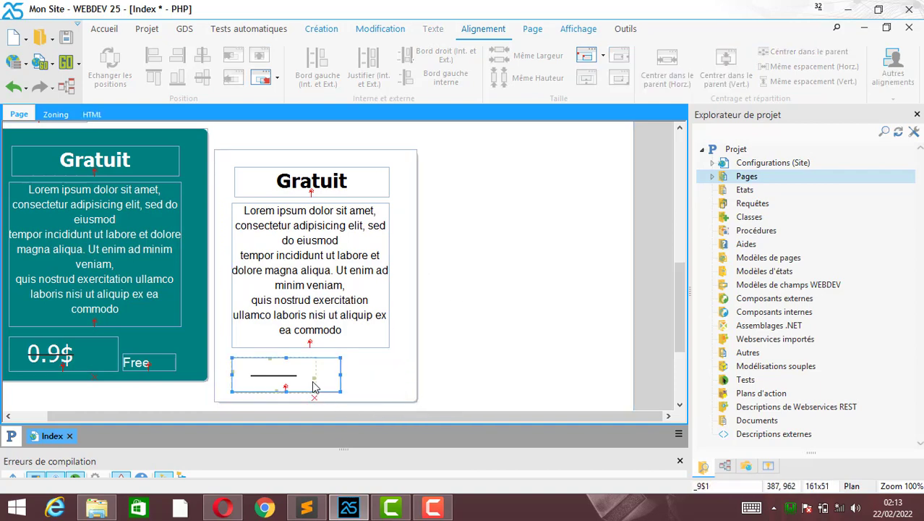
pyautogui.moveTo(341, 374); pyautogui.dragTo(399, 375)
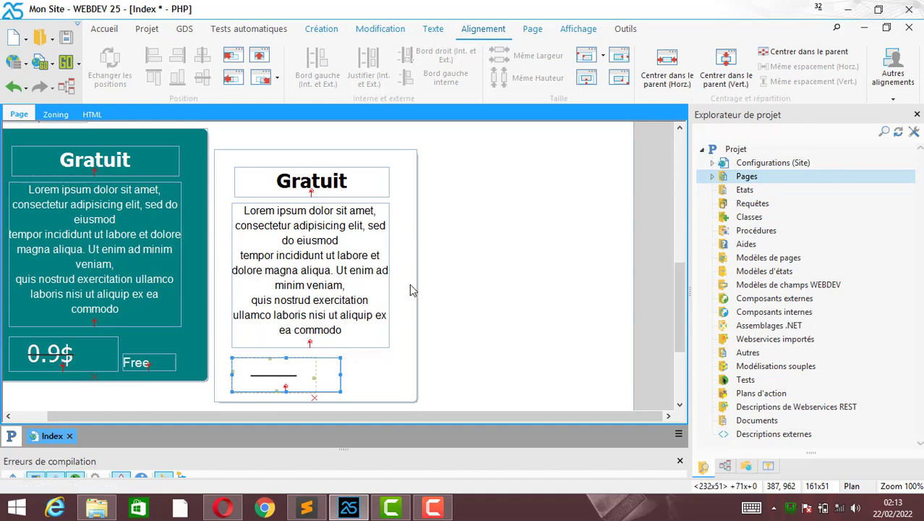
pyautogui.click(414, 289)
pyautogui.moveTo(414, 275); pyautogui.dragTo(405, 275)
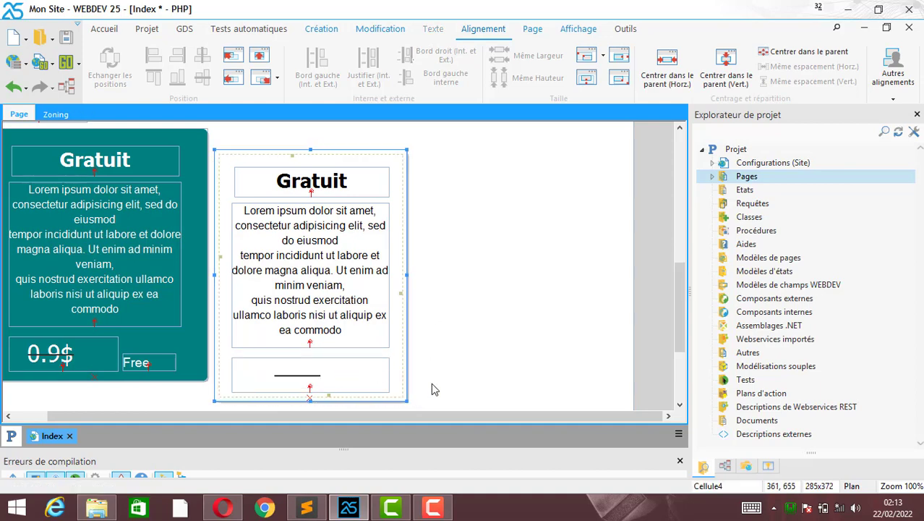
# - Change the text colour of the white cell's struck-through price to standard black
pyautogui.rightClick(342, 376)
pyautogui.click(312, 380)
pyautogui.click(337, 378)
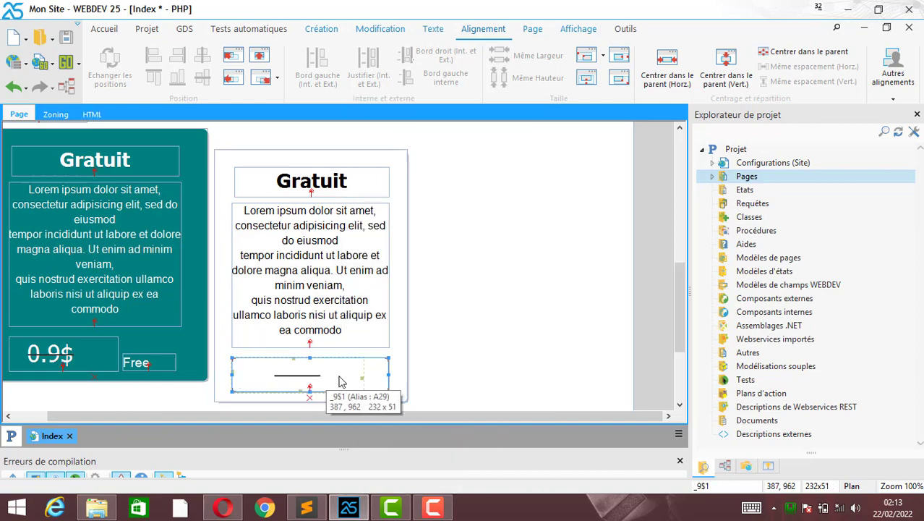
pyautogui.rightClick(339, 377)
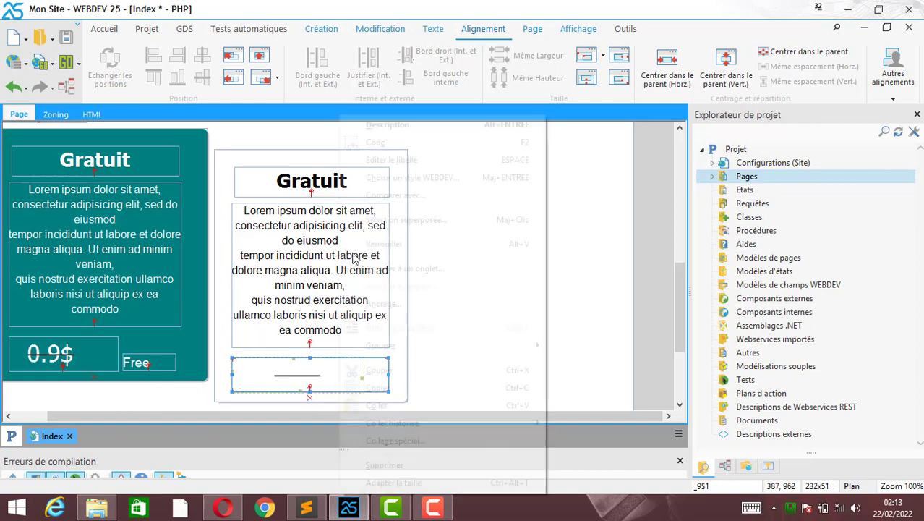
pyautogui.click(382, 160)
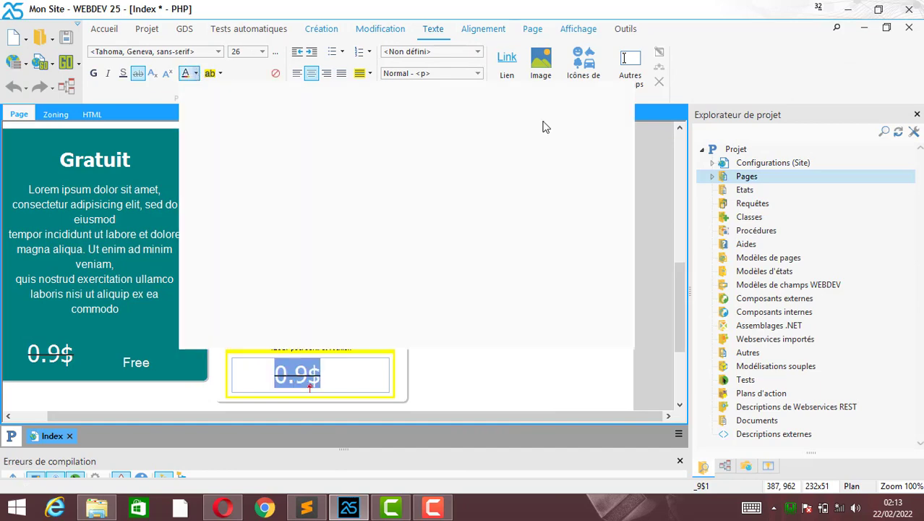
pyautogui.click(404, 168)
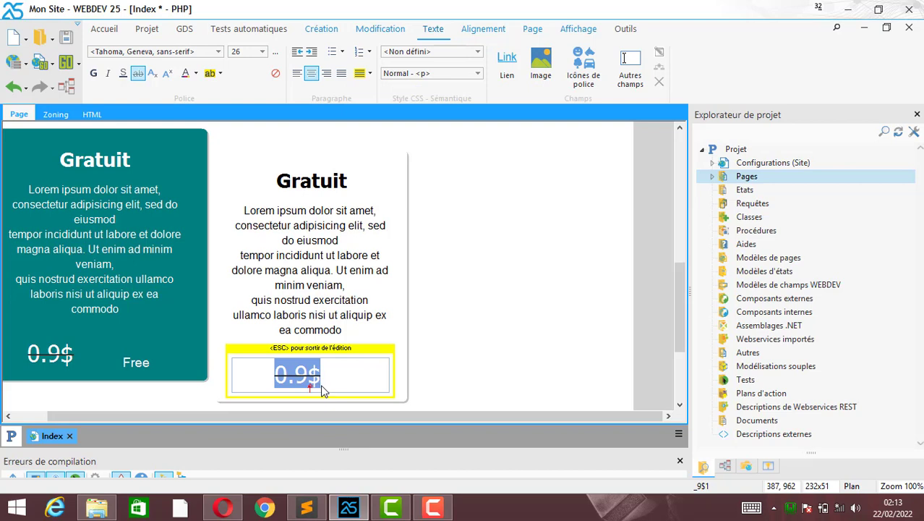
# - Replace the white cell's price text with 100$ and finish editing the field
pyautogui.write('100')
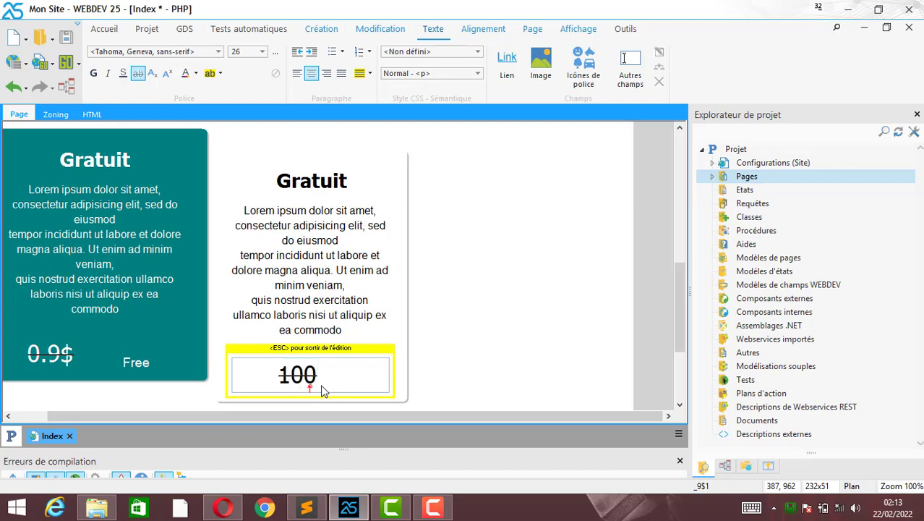
pyautogui.write('$')
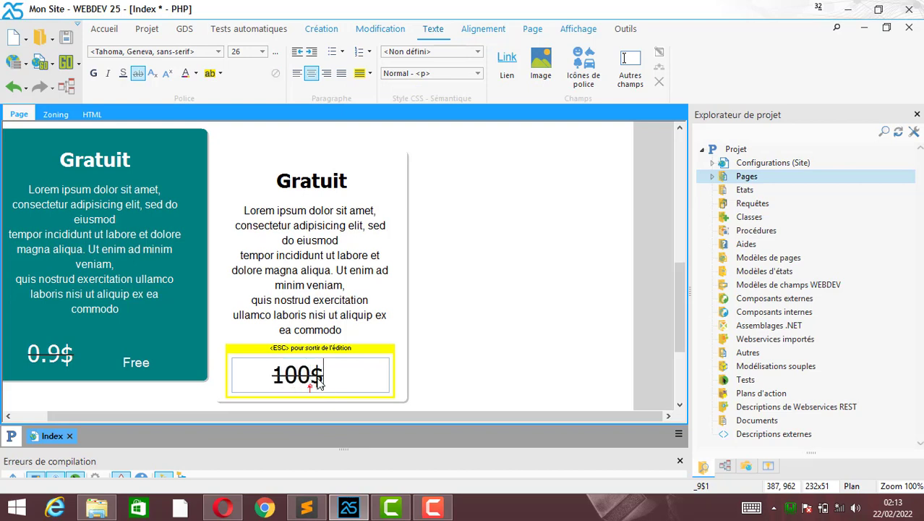
pyautogui.hotkey('shift', 'Left')
pyautogui.hotkey('shift', 'Left')
pyautogui.press('Escape')
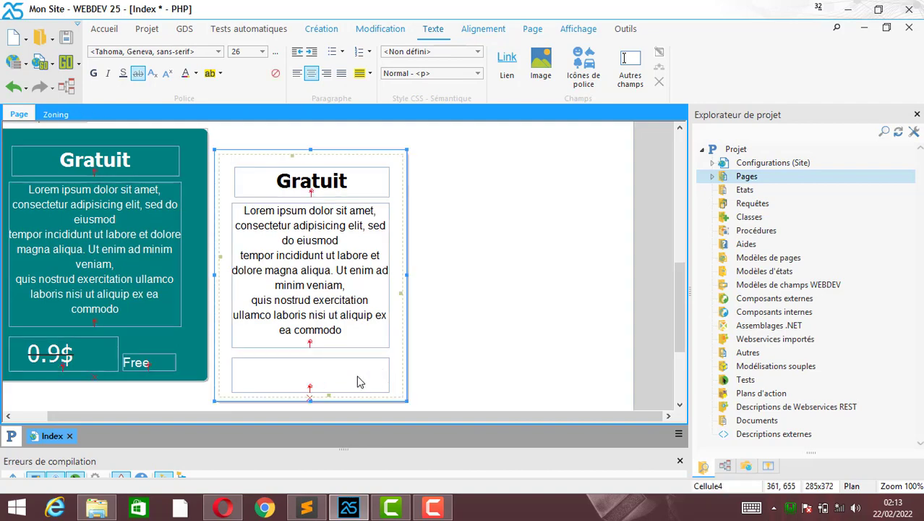
# - Remove the Barré decoration from the 100$ field through its style overrides and validate the field description
pyautogui.rightClick(334, 375)
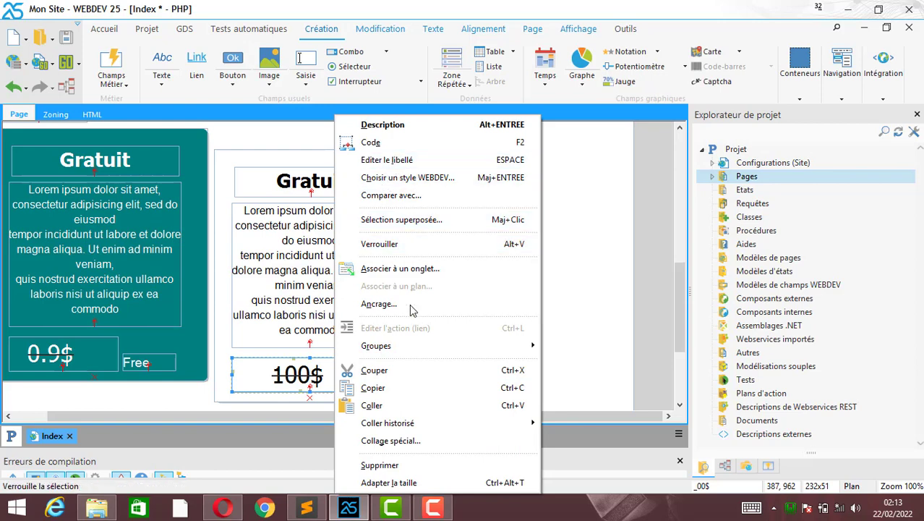
pyautogui.click(387, 125)
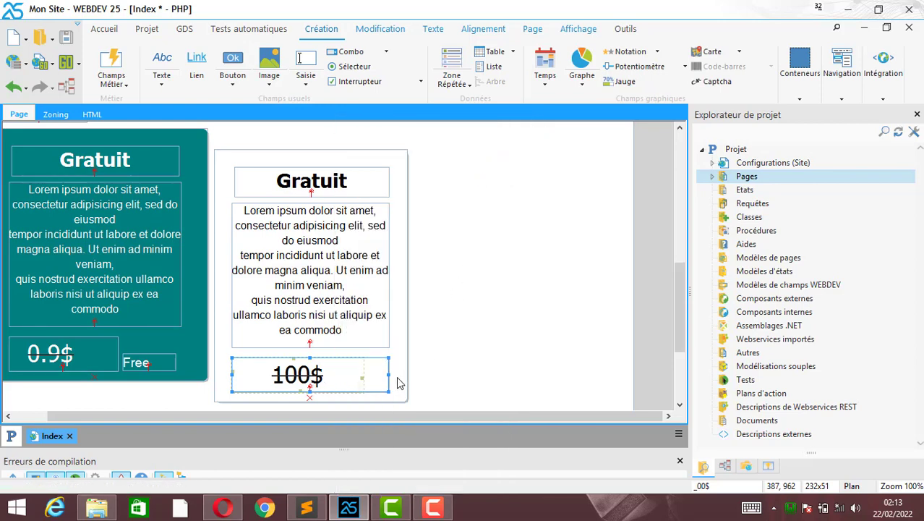
pyautogui.click(271, 317)
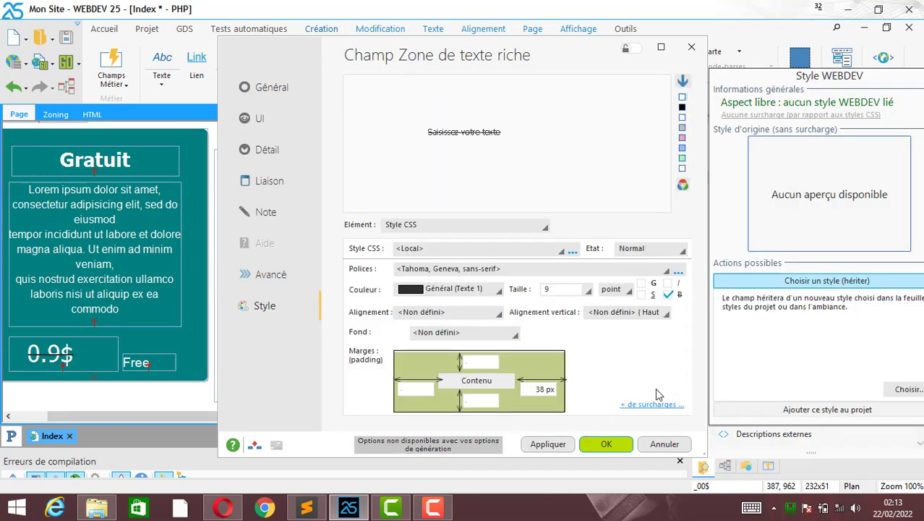
pyautogui.click(651, 405)
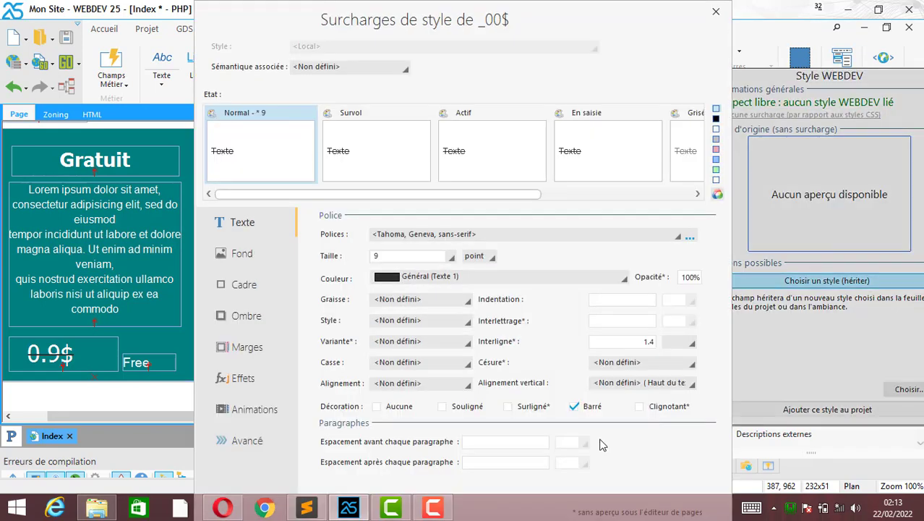
pyautogui.click(573, 407)
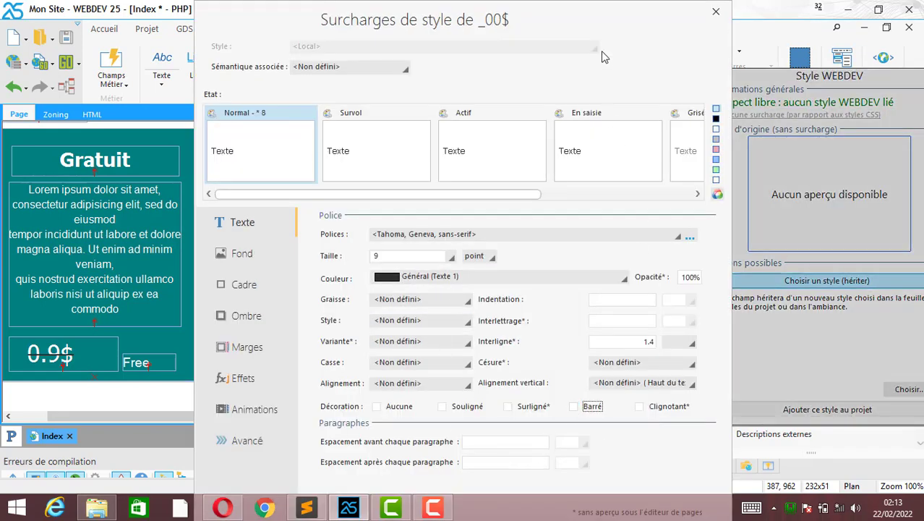
pyautogui.doubleClick(607, 27)
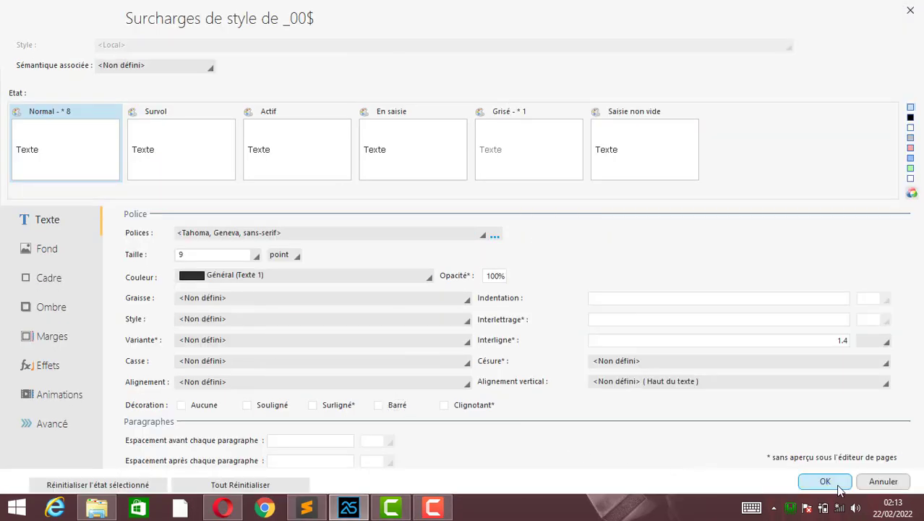
pyautogui.click(837, 485)
pyautogui.click(548, 444)
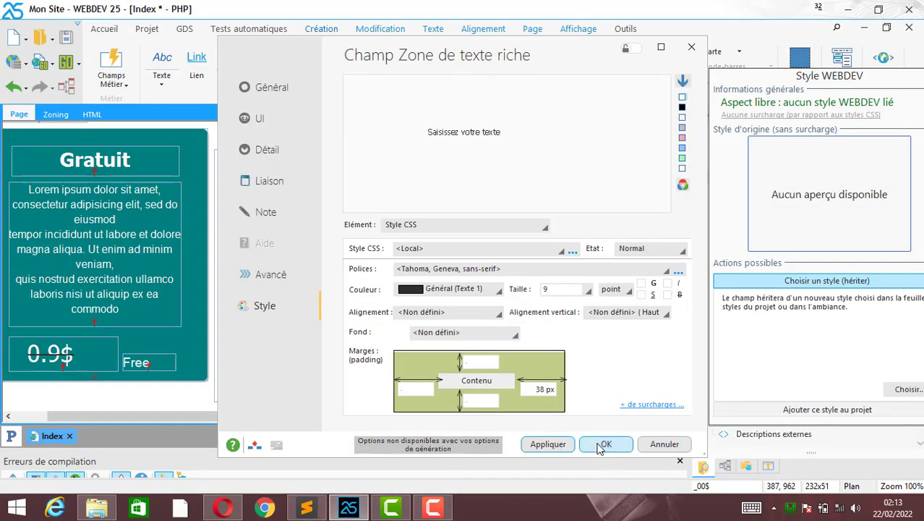
pyautogui.click(604, 444)
# - Make the 100$ price text in the white cell bold
pyautogui.rightClick(337, 379)
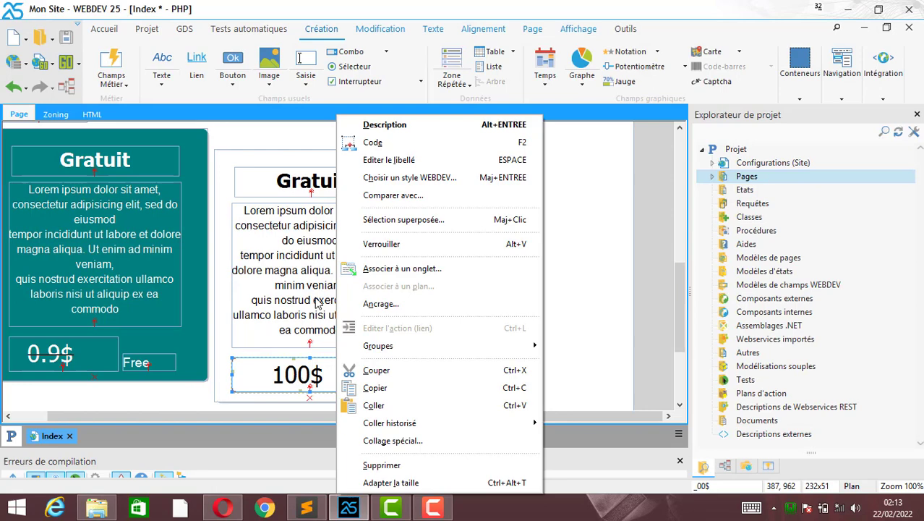
pyautogui.click(389, 160)
pyautogui.hotkey('ctrl', 'a')
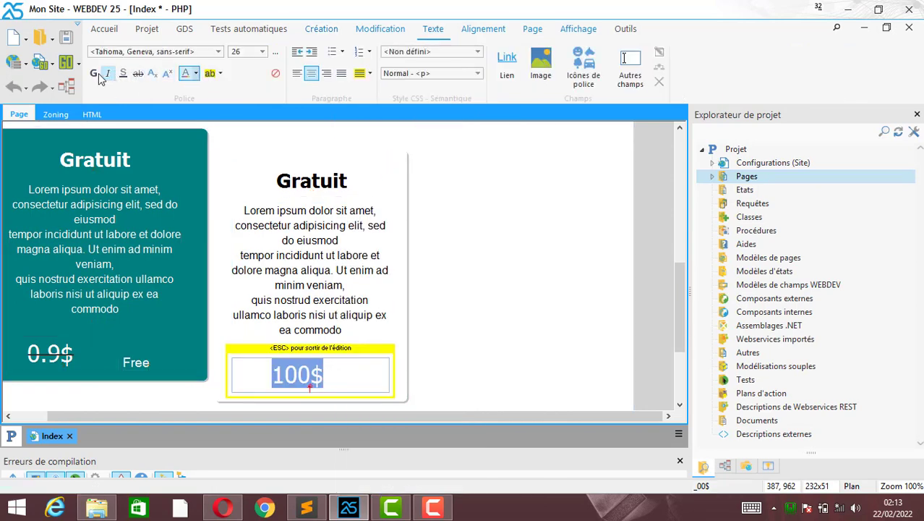
pyautogui.hotkey('ctrl', 'g')
pyautogui.click(353, 385)
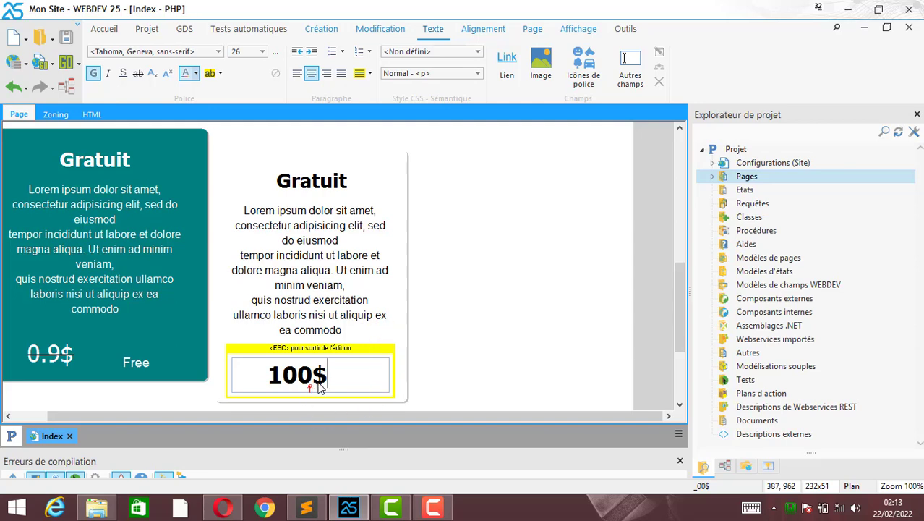
# - Colour the 100$ price text dark teal from the standard colours and leave text editing
pyautogui.moveTo(287, 379); pyautogui.dragTo(273, 378)
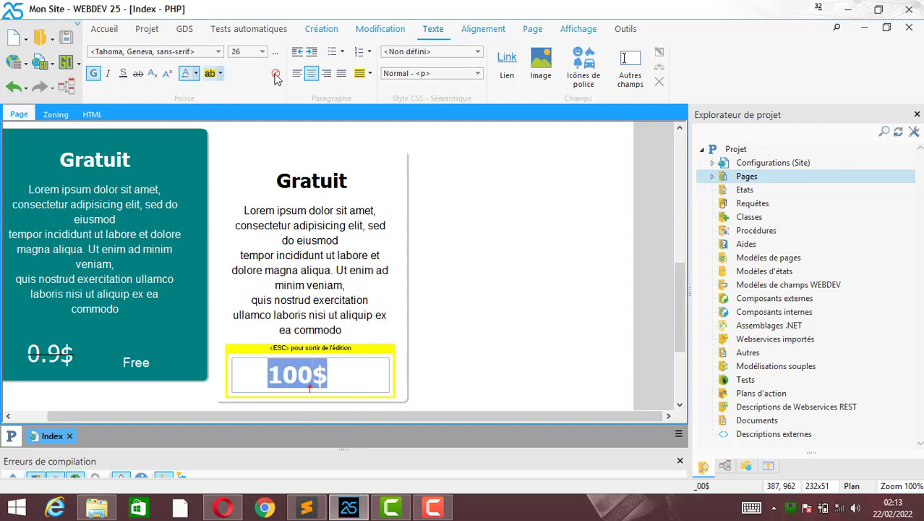
pyautogui.click(197, 74)
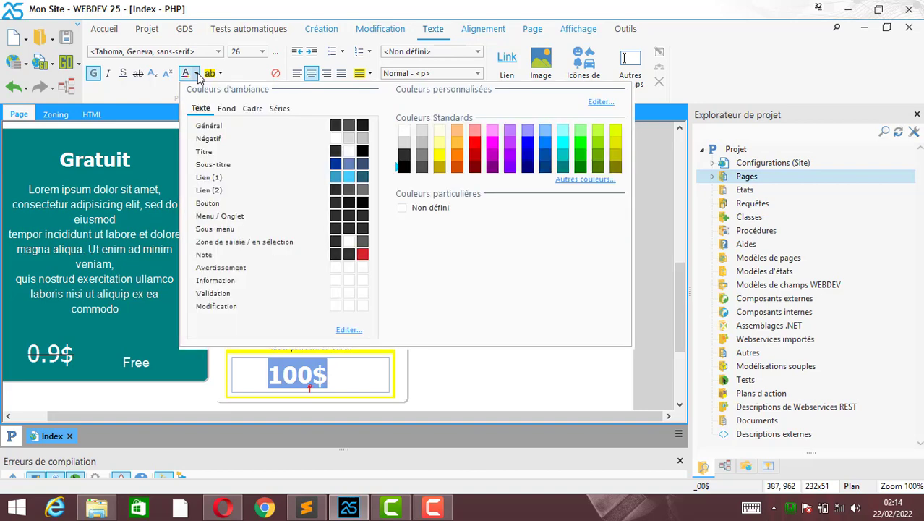
pyautogui.click(564, 168)
pyautogui.click(413, 357)
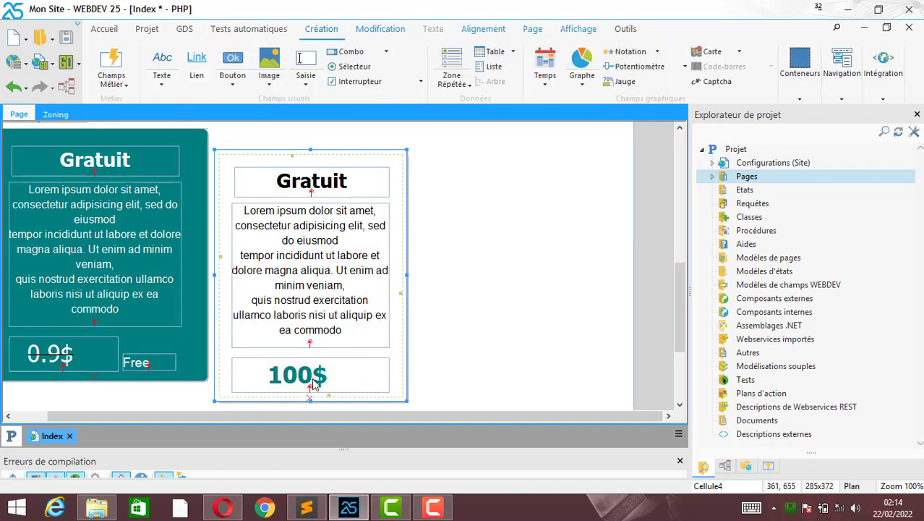
# - Narrow the white cell's 100$ field to about 206 px wide and centre it horizontally in its parent
pyautogui.click(394, 382)
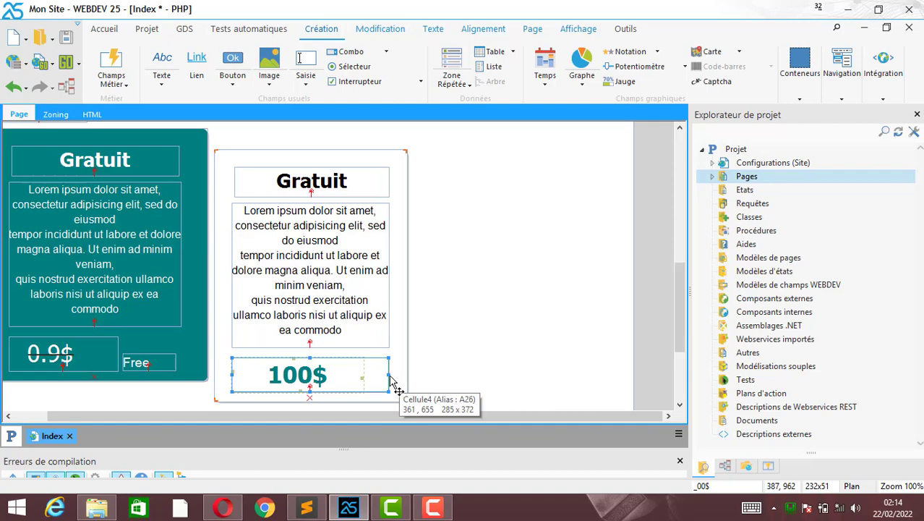
pyautogui.moveTo(394, 381); pyautogui.dragTo(373, 382)
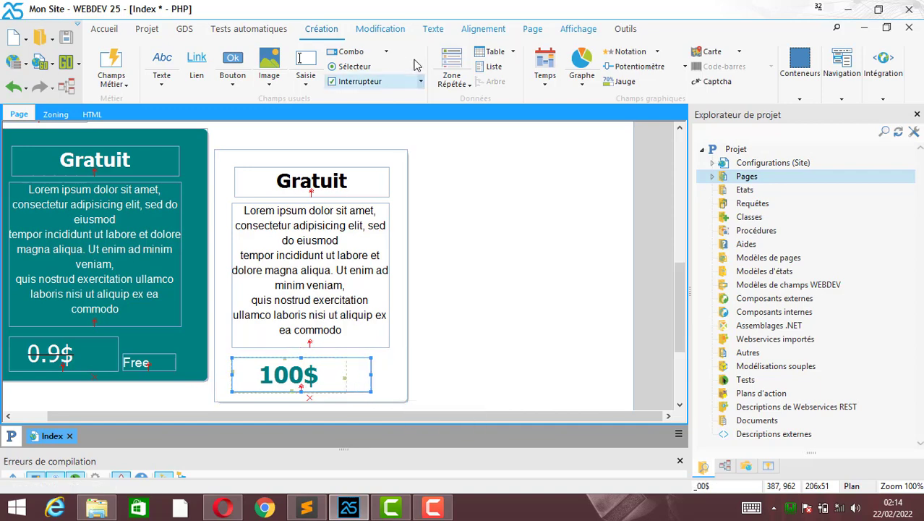
pyautogui.click(480, 30)
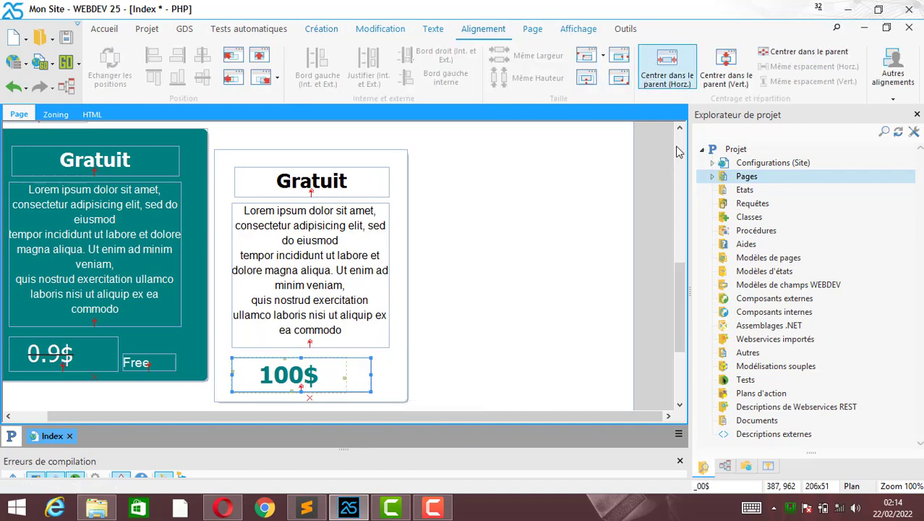
pyautogui.click(667, 65)
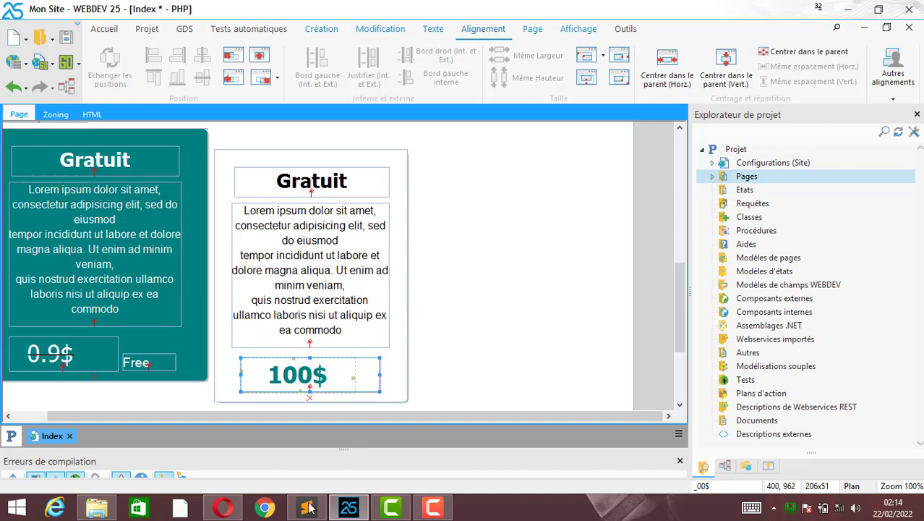
# - Save the Index page, switch to Opera and reload the site to check the Offres cells
pyautogui.hotkey('ctrl', 's')
pyautogui.click(223, 508)
pyautogui.click(224, 508)
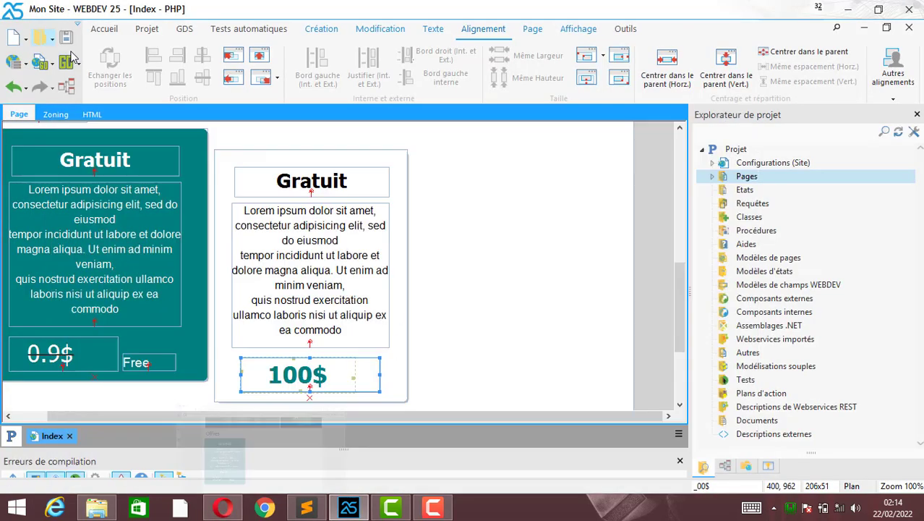
pyautogui.click(66, 42)
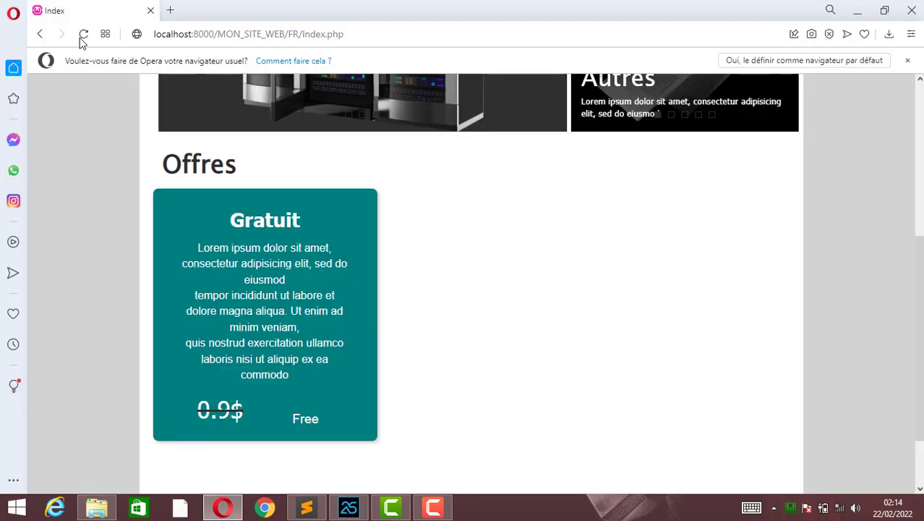
pyautogui.click(83, 34)
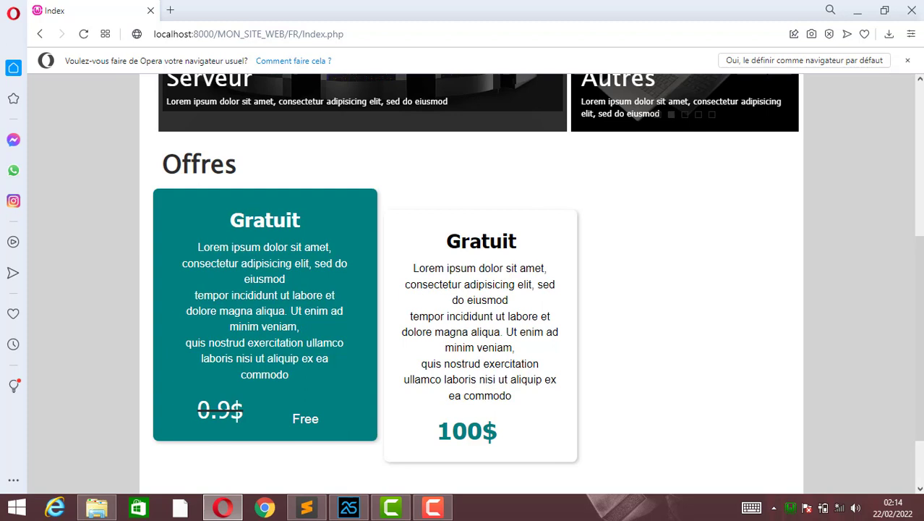
pyautogui.scroll(-2, 401, 280)
pyautogui.scroll(1, 401, 281)
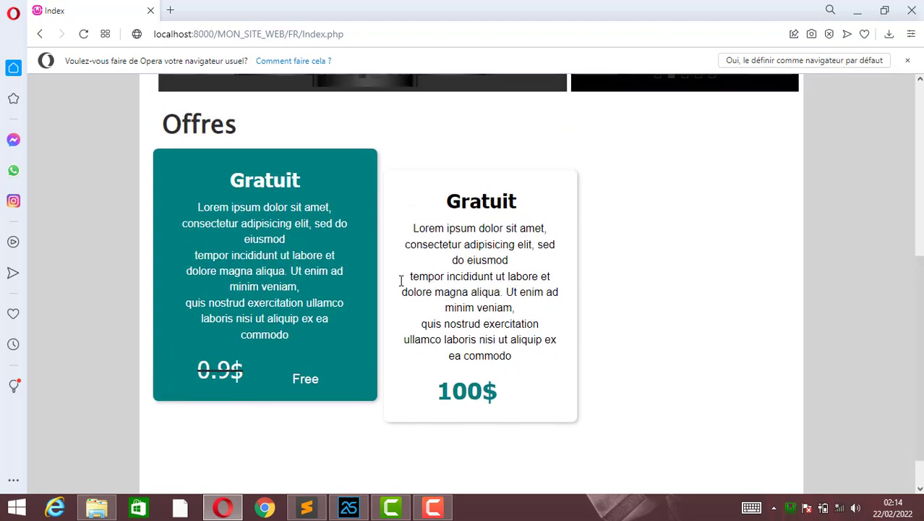
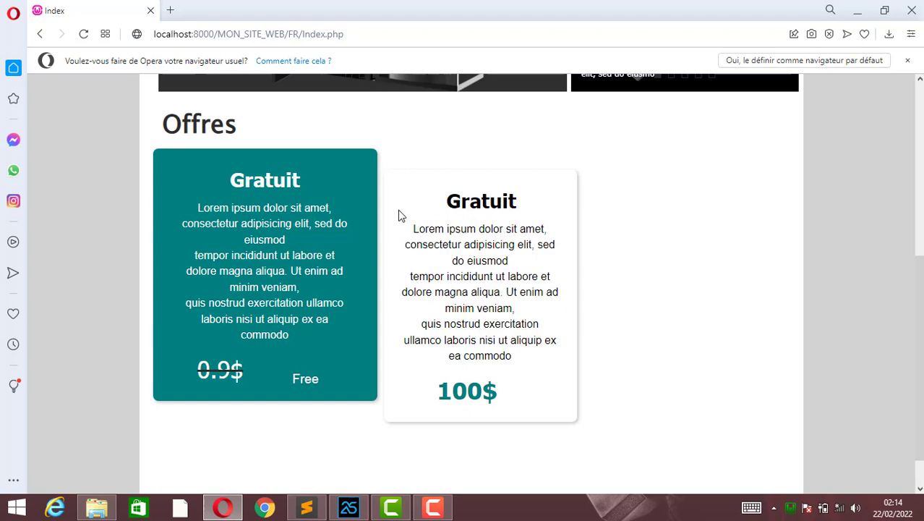
# - Return to WEBDEV, replace the white cell's title with Pro and colour the text dark teal
pyautogui.click(349, 507)
pyautogui.click(337, 182)
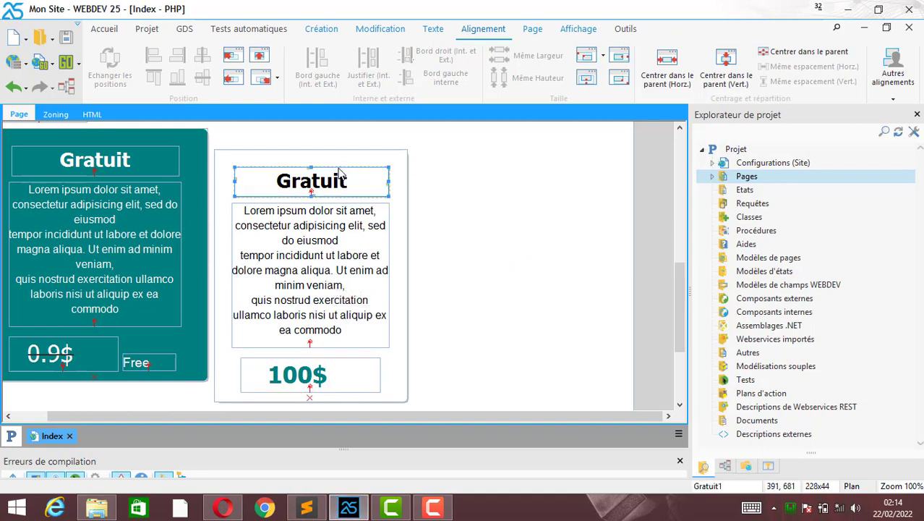
pyautogui.rightClick(338, 177)
pyautogui.click(401, 159)
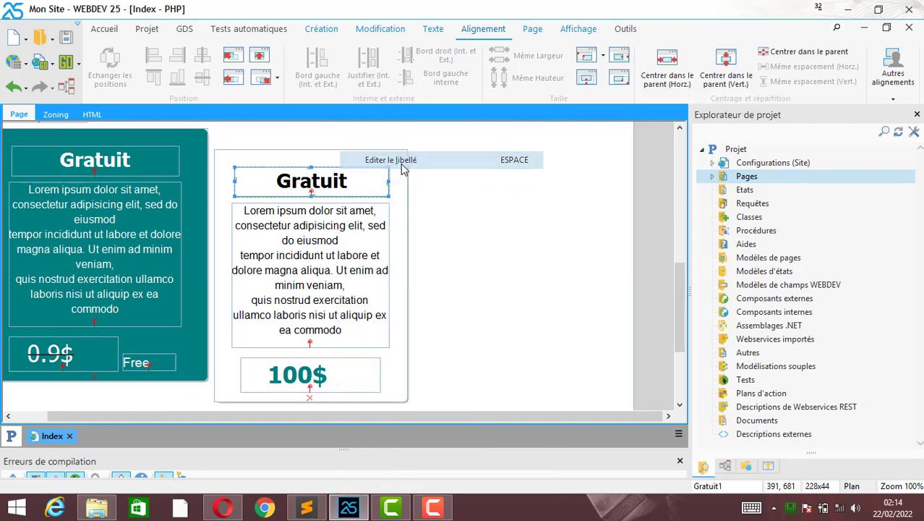
pyautogui.hotkey('ctrl', 'a')
pyautogui.write('P')
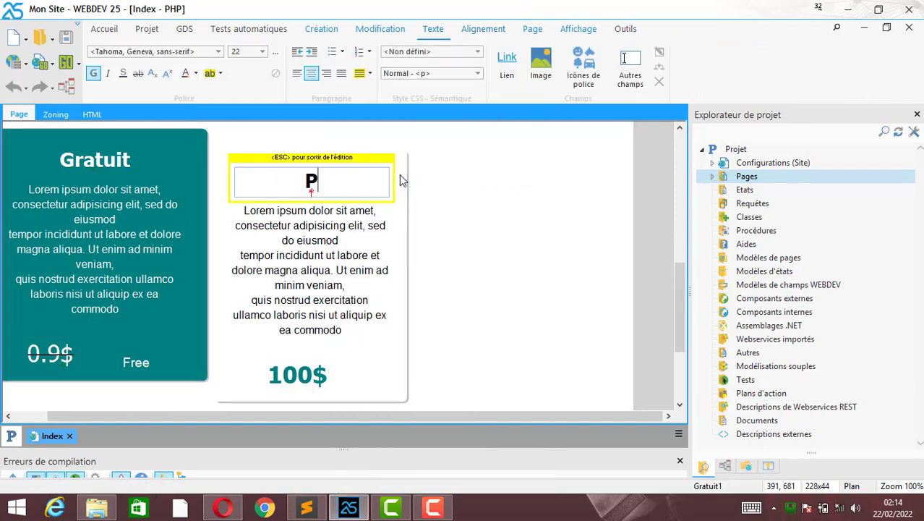
pyautogui.write('ro')
pyautogui.hotkey('ctrl', 'a')
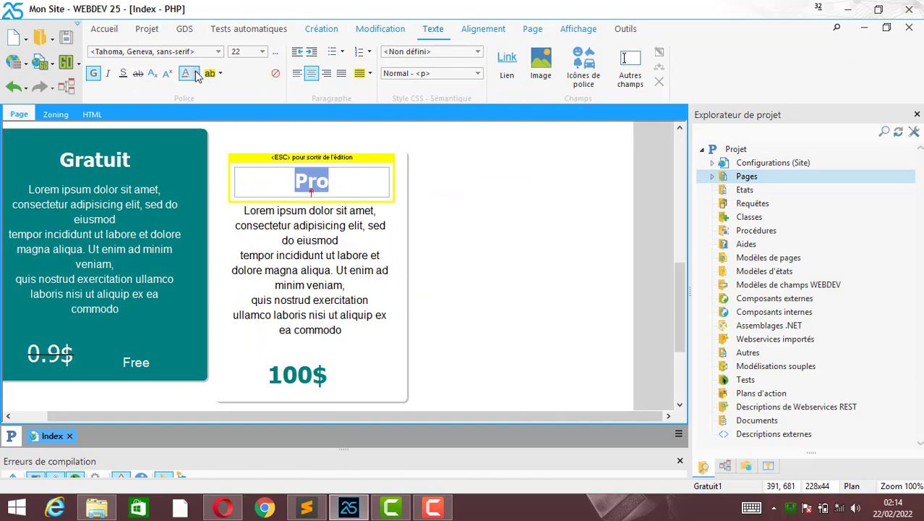
pyautogui.click(559, 168)
pyautogui.click(376, 343)
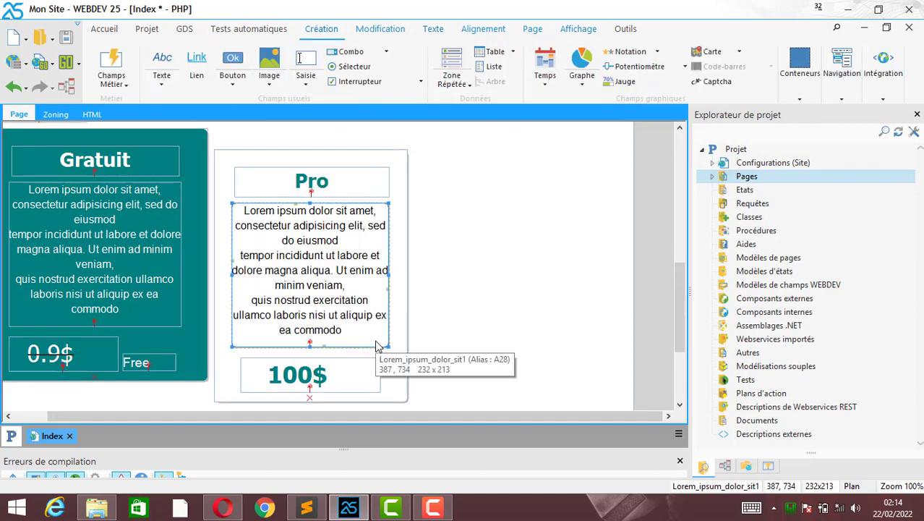
# - Open the white cell's style overrides and bring up the custom CSS of its Survol state
pyautogui.click(406, 169)
pyautogui.rightClick(407, 169)
pyautogui.click(448, 131)
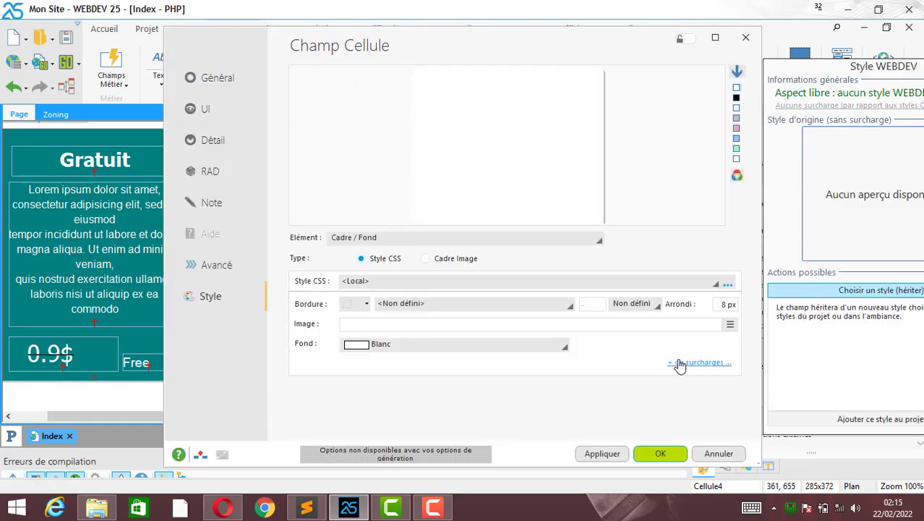
pyautogui.click(679, 364)
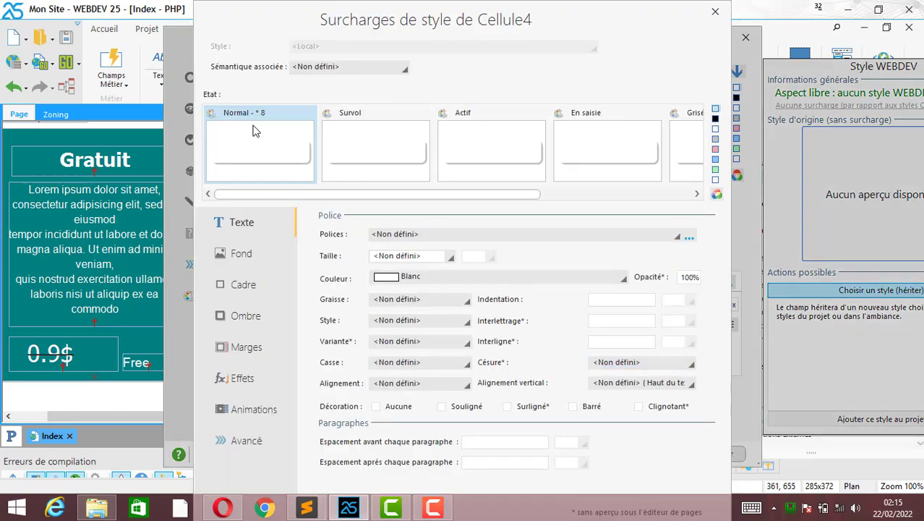
pyautogui.click(366, 135)
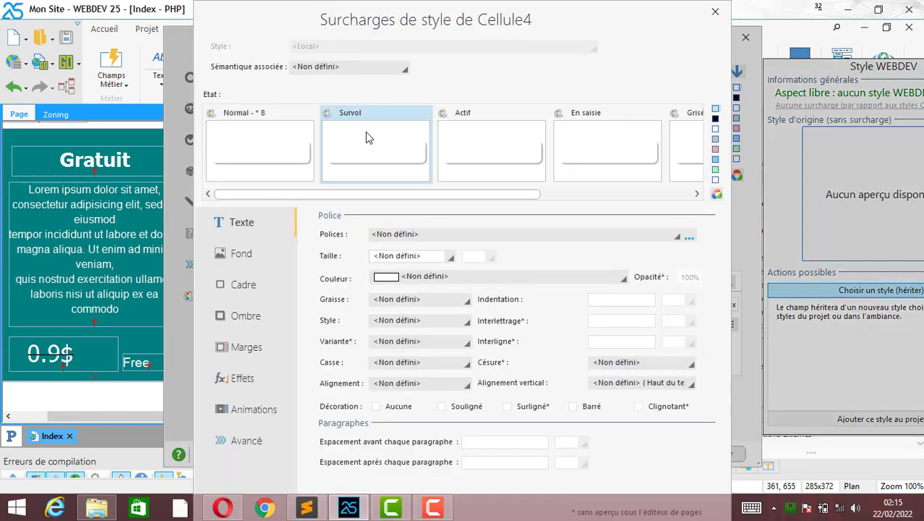
pyautogui.click(224, 507)
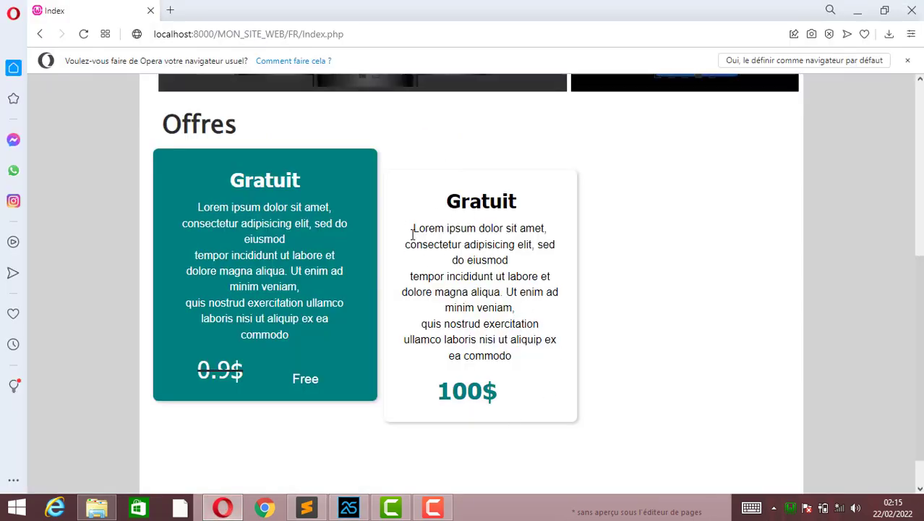
pyautogui.click(349, 508)
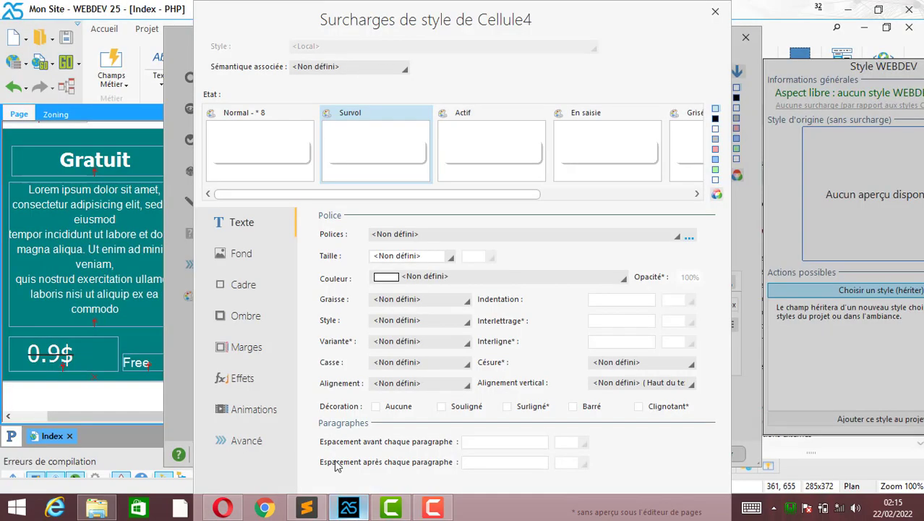
pyautogui.click(245, 442)
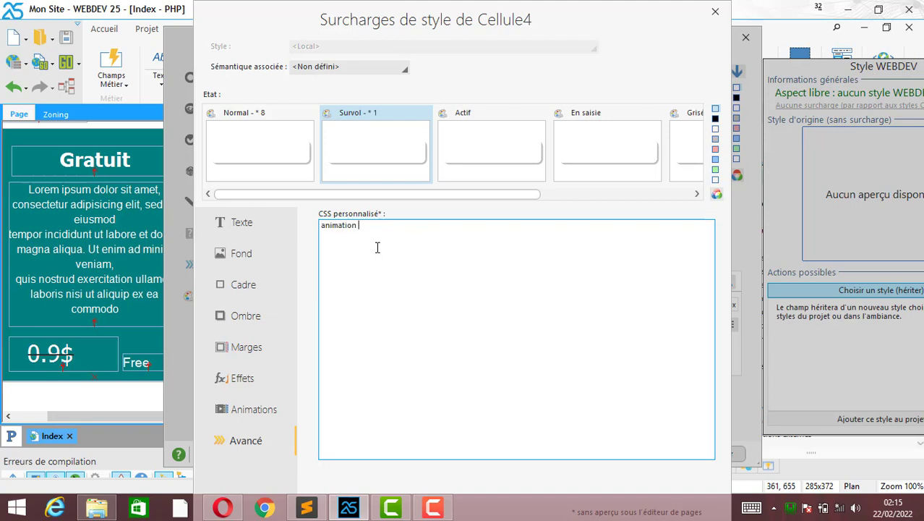
# - Try the custom CSS "animation: Ups 1s linear;" for the white cell's Survol state, and clear it
pyautogui.write(': Ups')
pyautogui.write('1s linear')
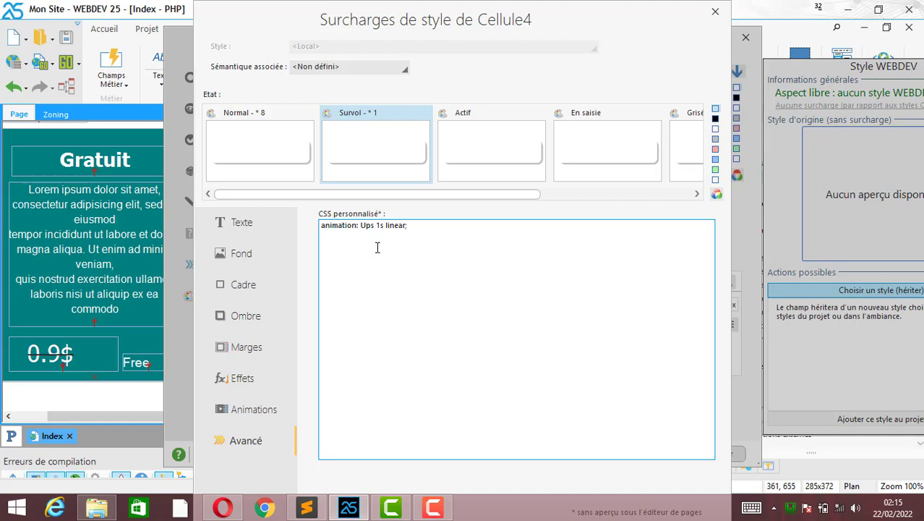
pyautogui.write(';')
pyautogui.press('Return')
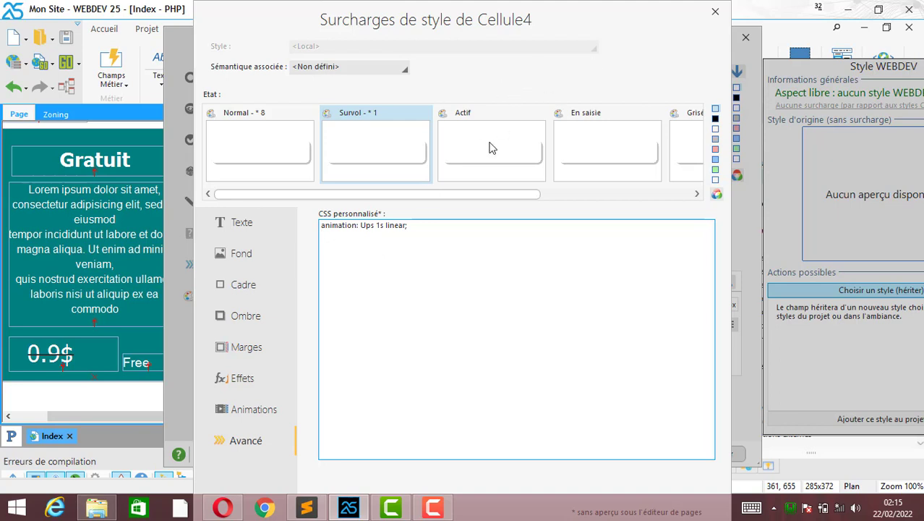
pyautogui.hotkey('ctrl', 'a')
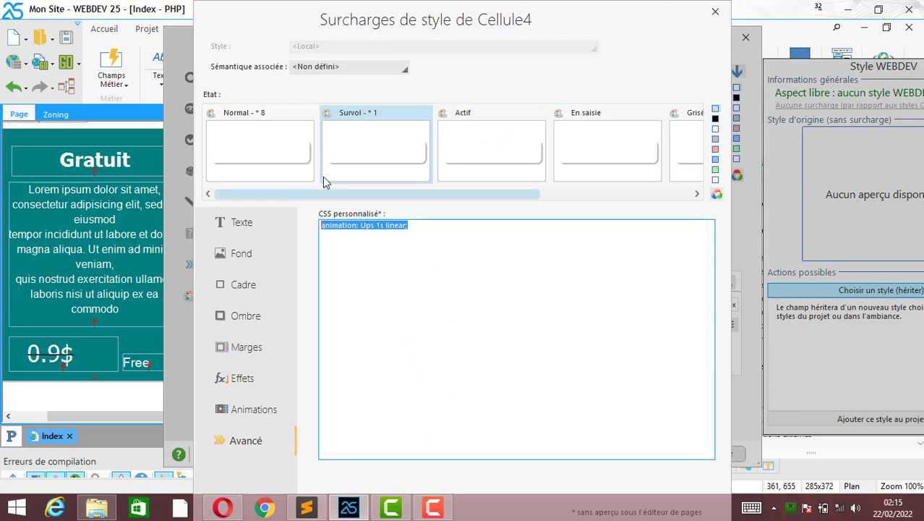
pyautogui.press('BackSpace')
# - Enter the custom CSS "transform: translateY(-20px)" for the white cell's Survol state and apply the style changes
pyautogui.write('trans')
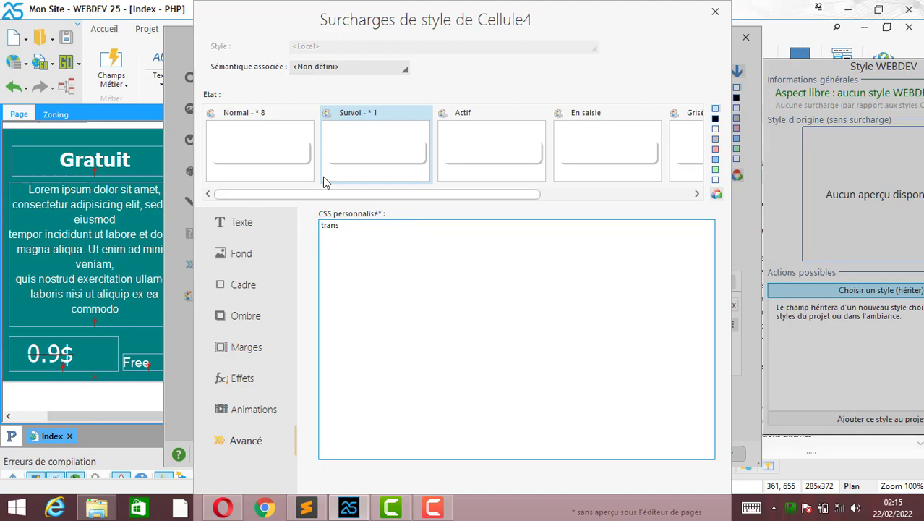
pyautogui.write('form: translatey(-20px)')
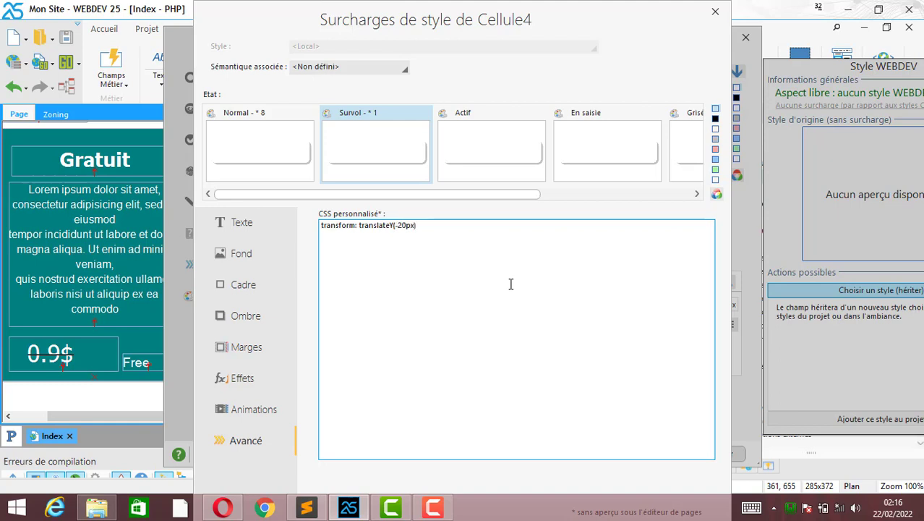
pyautogui.doubleClick(551, 15)
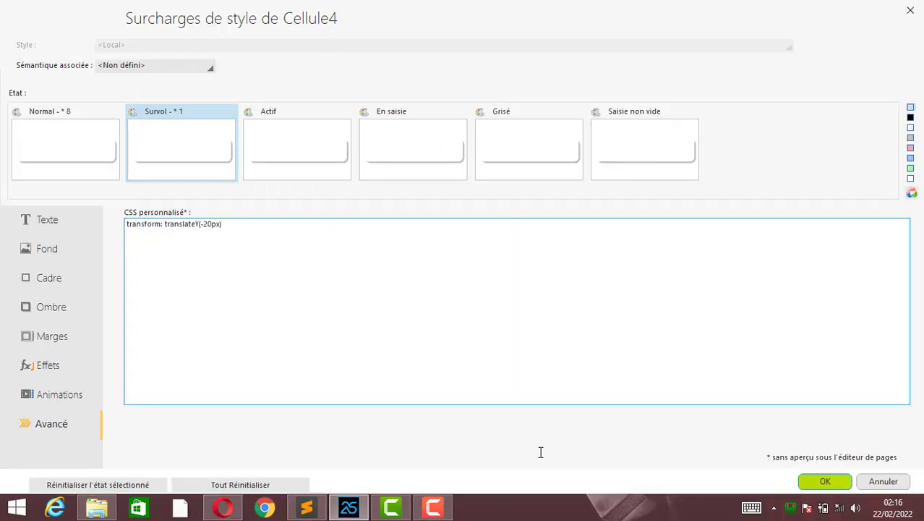
pyautogui.click(824, 482)
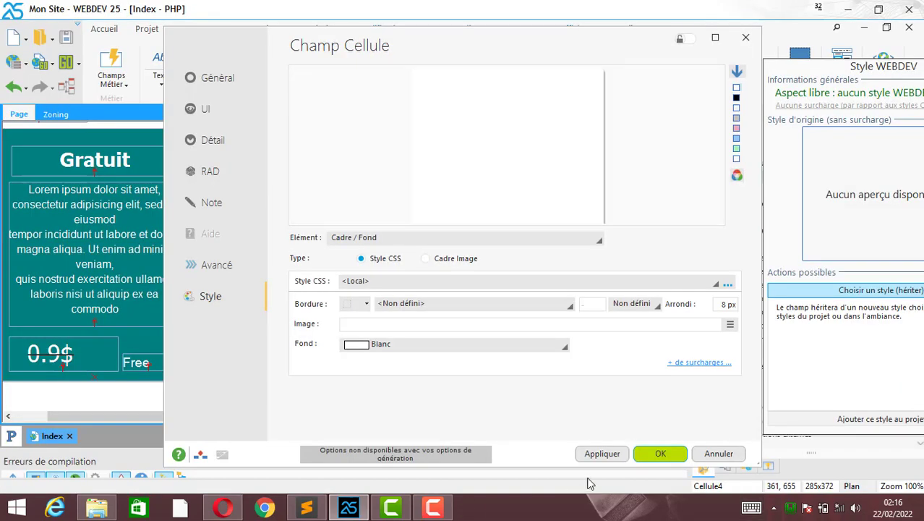
pyautogui.click(605, 454)
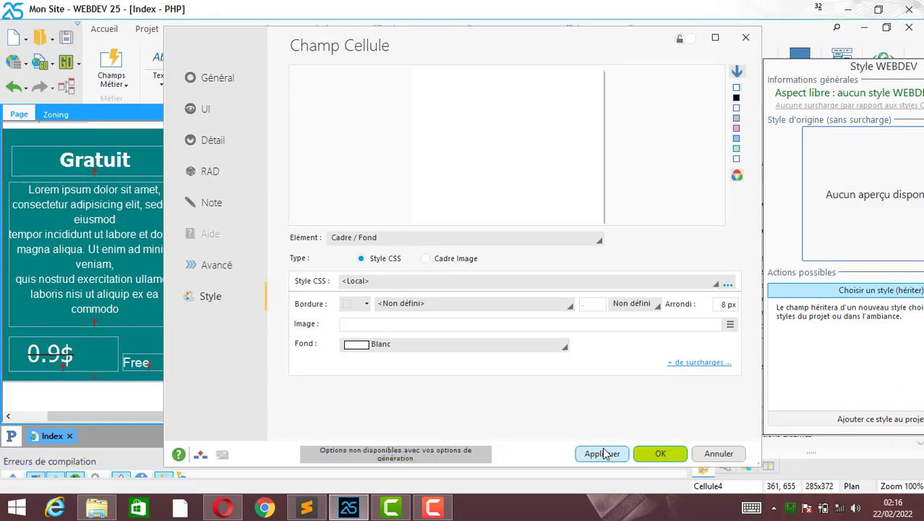
# - Save the page and reload it in Opera to check the white cell's hover movement
pyautogui.click(69, 36)
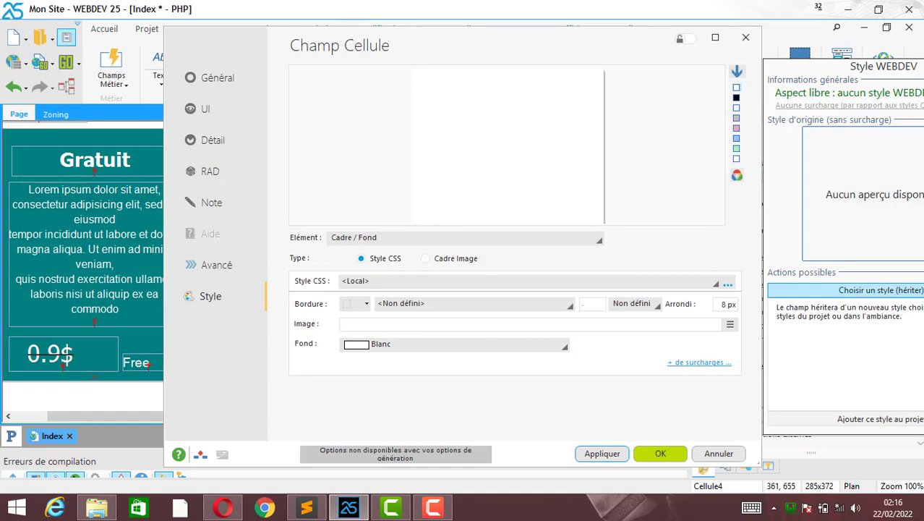
pyautogui.click(223, 506)
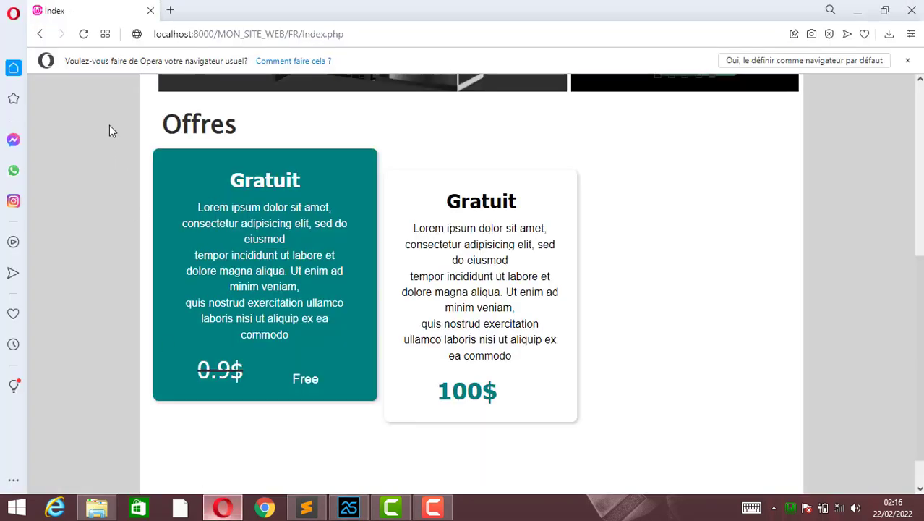
pyautogui.click(84, 34)
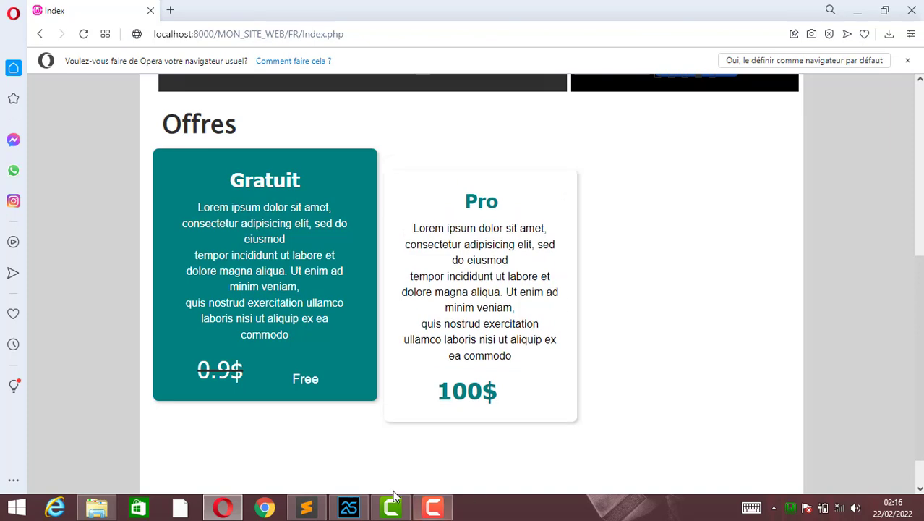
# - Back in WEBDEV, reopen the white cell's Survol overrides and end the transform declaration with a semicolon
pyautogui.click(349, 508)
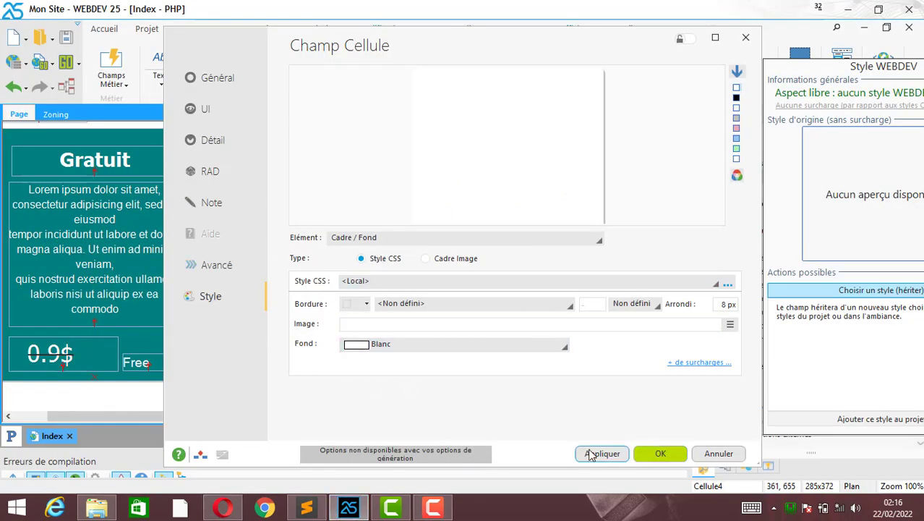
pyautogui.click(704, 371)
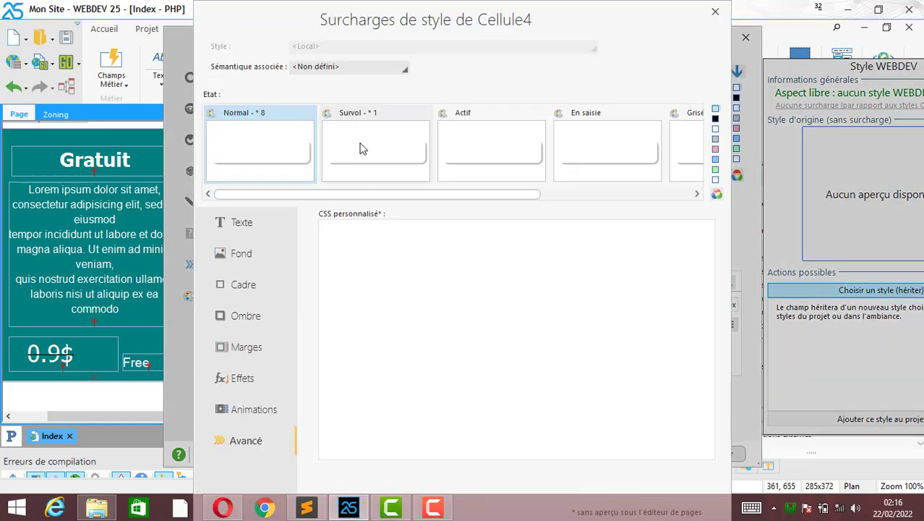
pyautogui.click(362, 148)
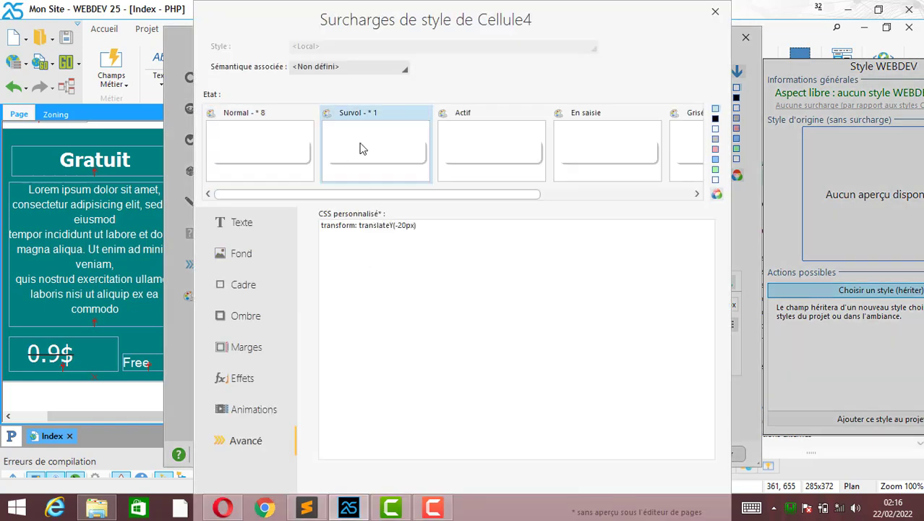
pyautogui.click(439, 225)
pyautogui.write(';')
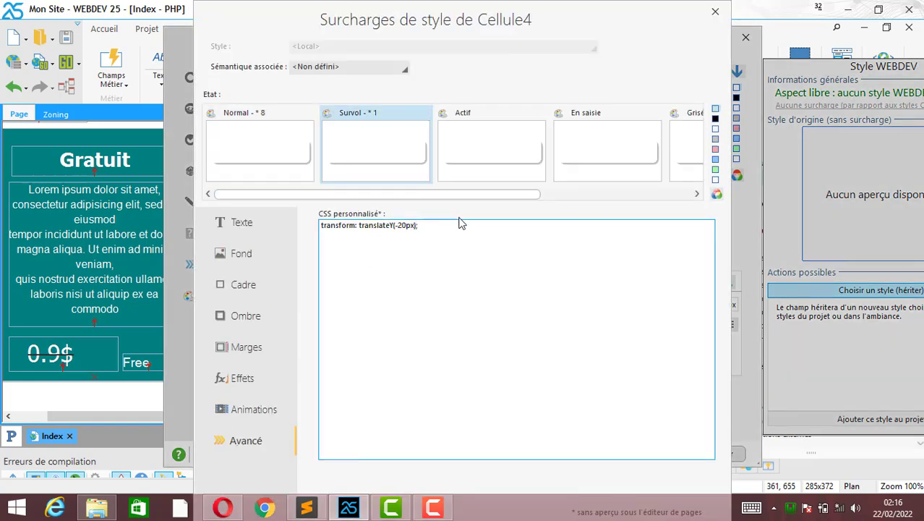
# - Try adding the line "transition : 0.5s;" below the transform in the Survol state's custom CSS, and validate the overrides
pyautogui.press('Return')
pyautogui.write('transition : 0.')
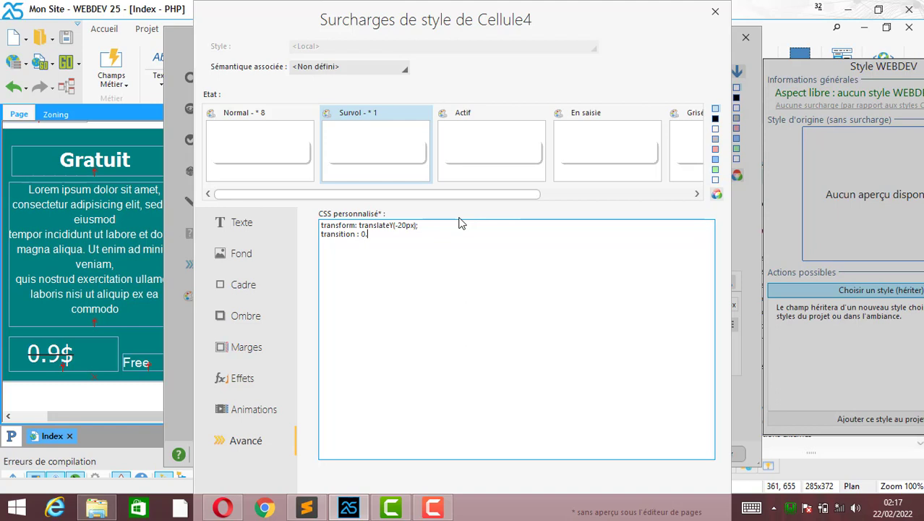
pyautogui.write('(s')
pyautogui.press('BackSpace')
pyautogui.press('BackSpace')
pyautogui.write('5s;')
pyautogui.doubleClick(624, 31)
pyautogui.click(813, 479)
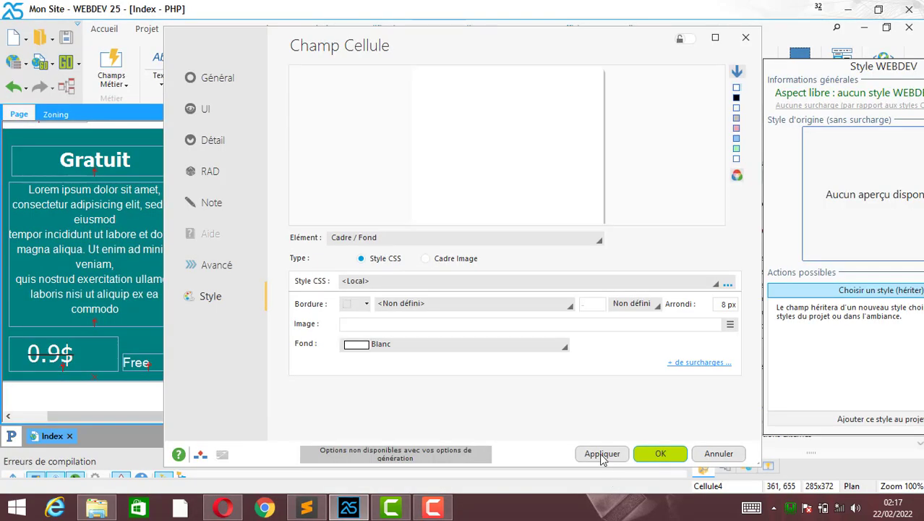
# - Reload the Index page in Opera to check the white cell's timed hover movement, and return to WEBDEV
pyautogui.click(223, 506)
pyautogui.click(84, 34)
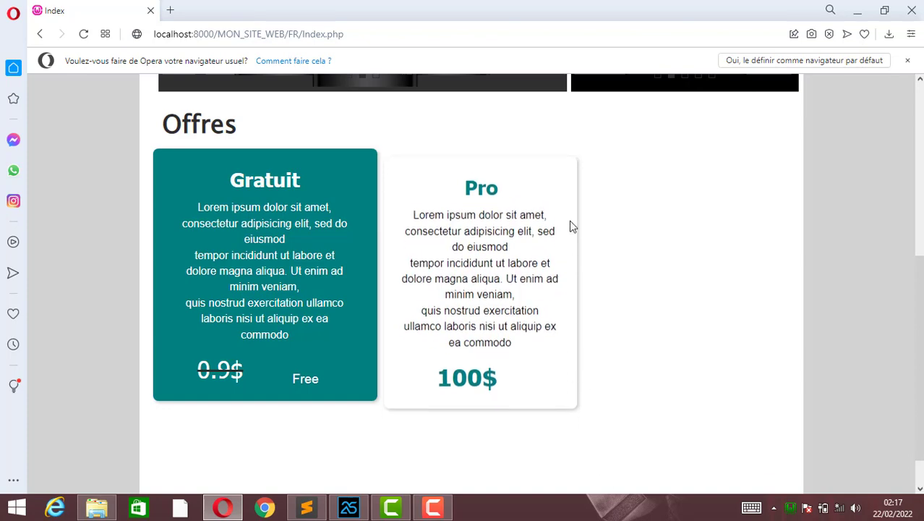
pyautogui.click(349, 507)
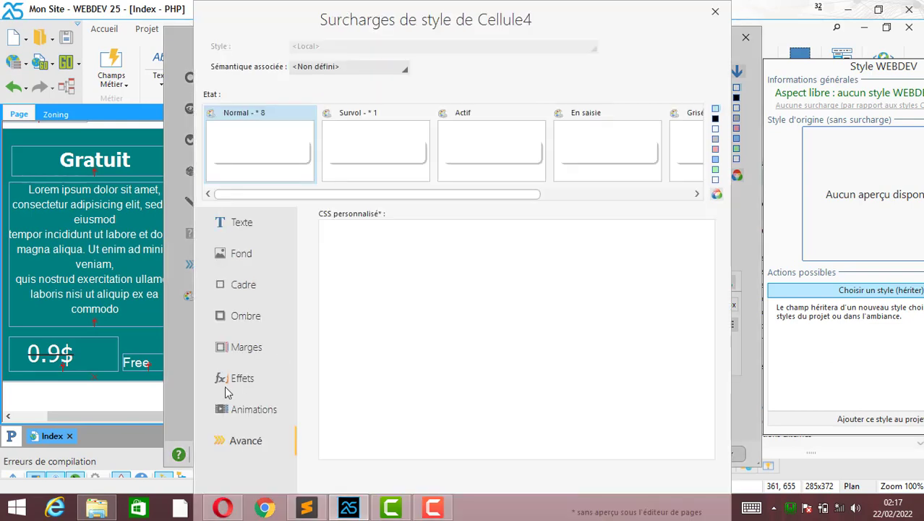
pyautogui.click(238, 378)
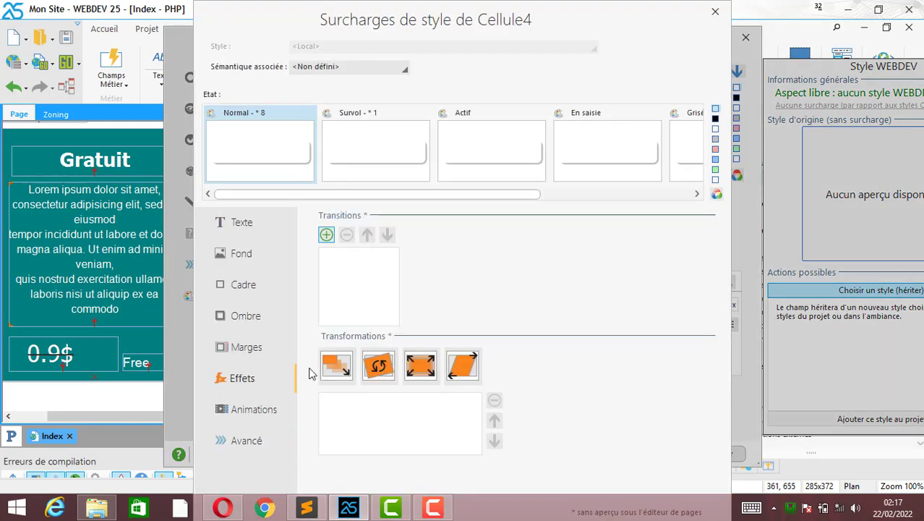
pyautogui.click(327, 235)
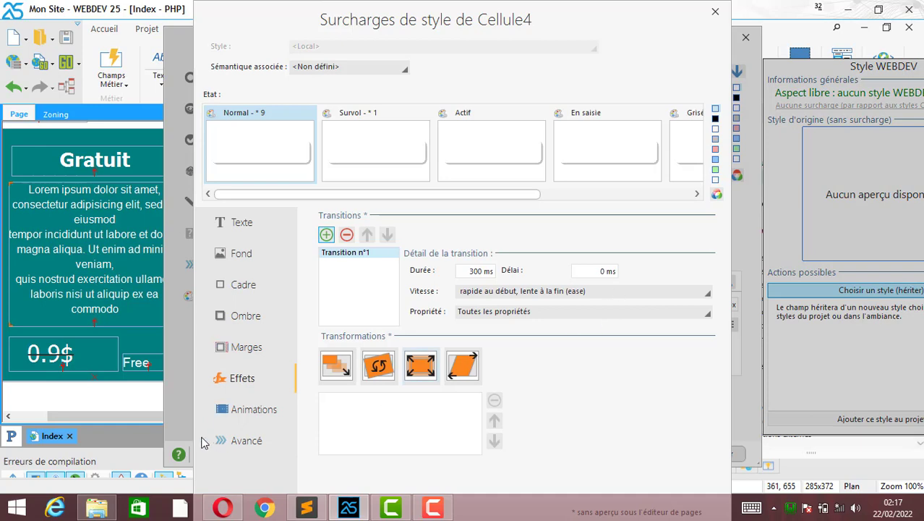
pyautogui.click(234, 440)
pyautogui.click(355, 151)
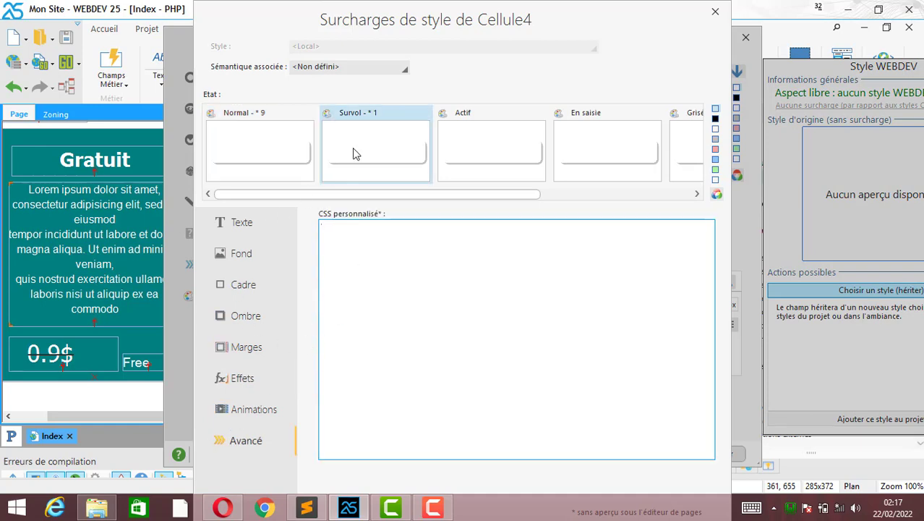
pyautogui.click(715, 12)
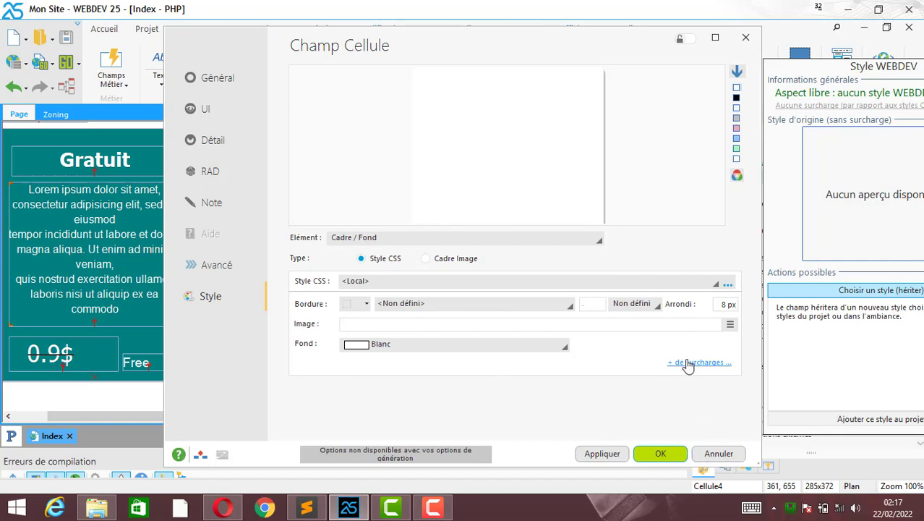
# - Reopen the white cell's overrides to review the Survol custom CSS, and look at the hover movement again in Opera
pyautogui.click(690, 363)
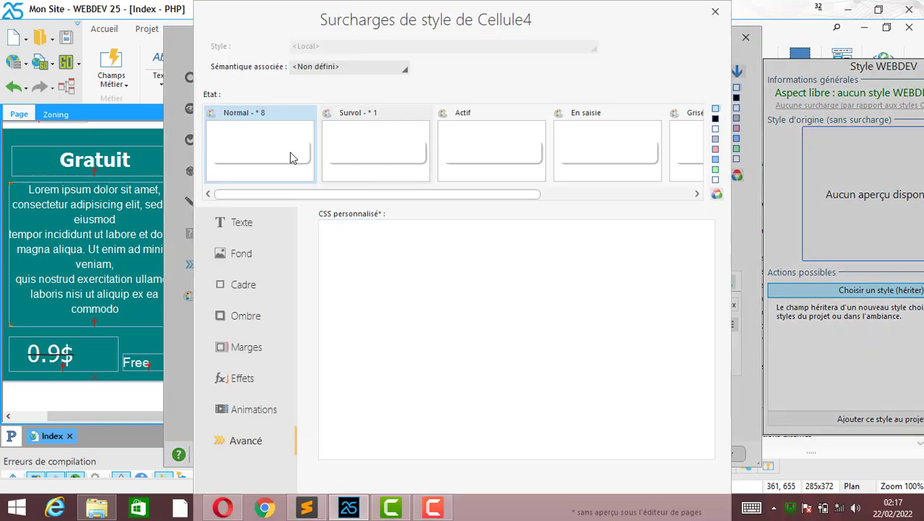
pyautogui.click(352, 150)
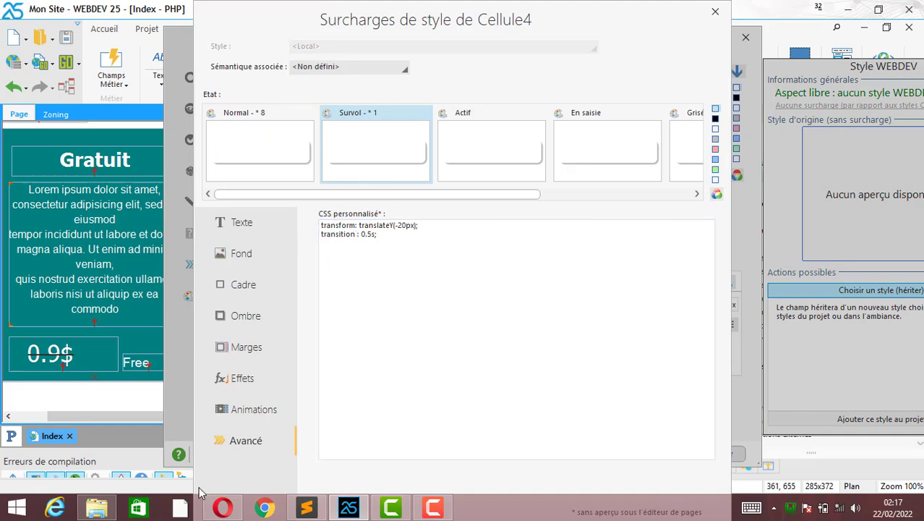
pyautogui.click(222, 507)
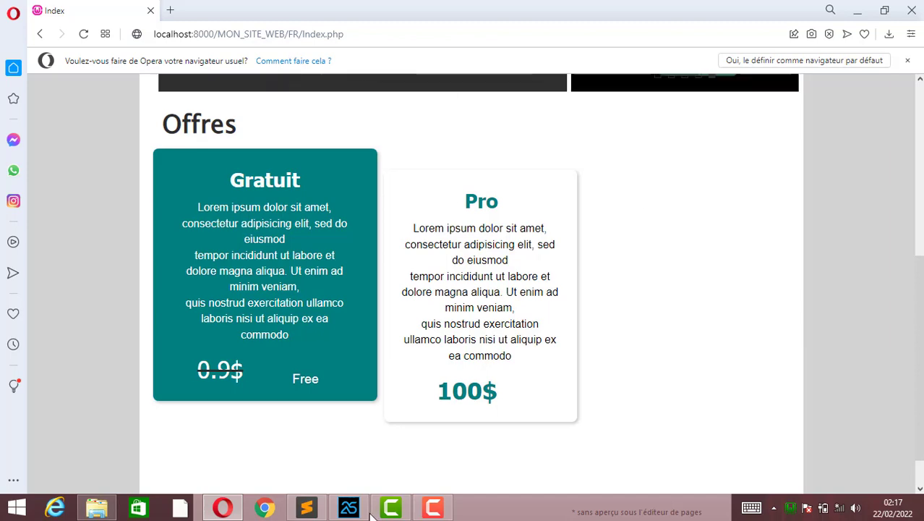
# - Back in WEBDEV, copy the line "transition : 0.5s;" and delete it from the white cell's Survol custom CSS
pyautogui.click(348, 507)
pyautogui.moveTo(365, 234); pyautogui.dragTo(306, 240)
pyautogui.moveTo(392, 240); pyautogui.dragTo(305, 237)
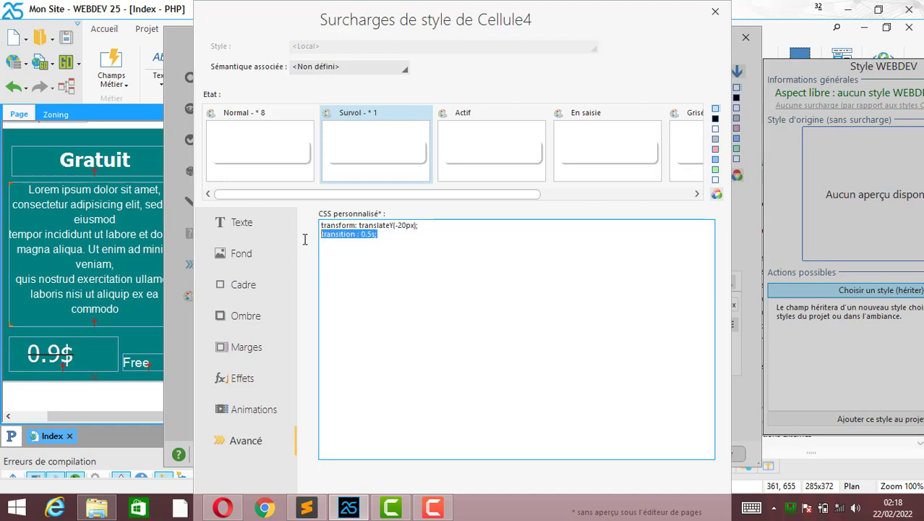
pyautogui.rightClick(348, 237)
pyautogui.click(383, 288)
pyautogui.click(256, 141)
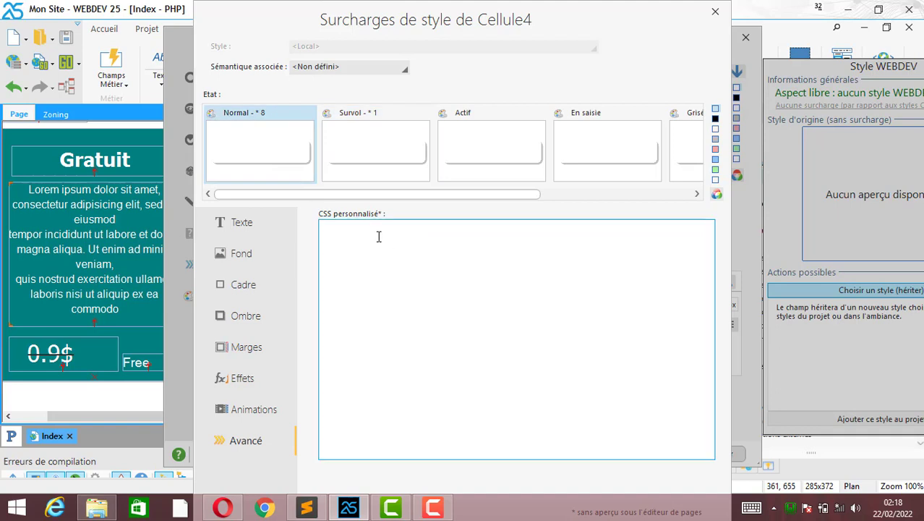
pyautogui.click(353, 153)
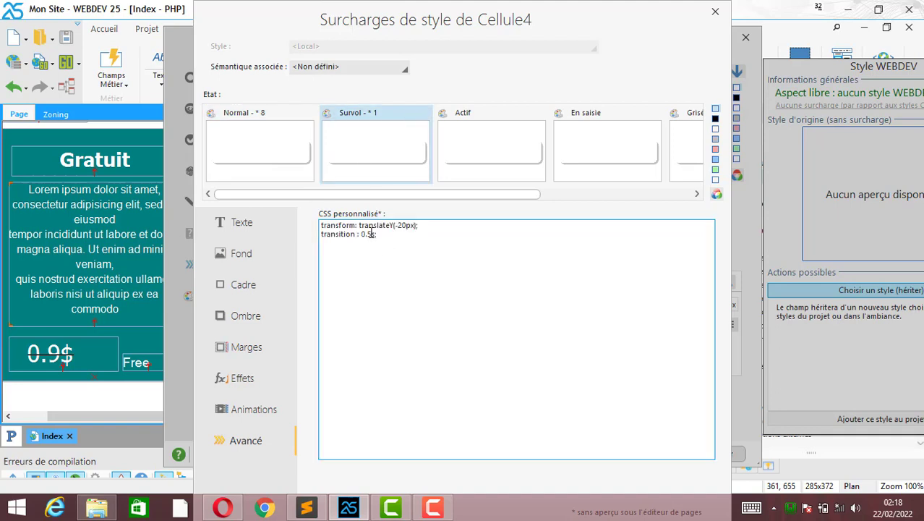
pyautogui.moveTo(397, 234); pyautogui.dragTo(299, 237)
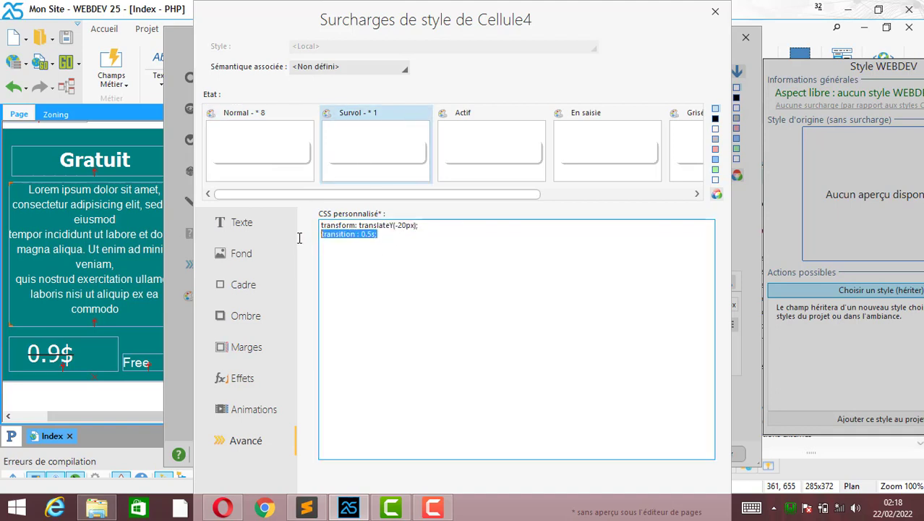
pyautogui.press('BackSpace')
pyautogui.press('BackSpace')
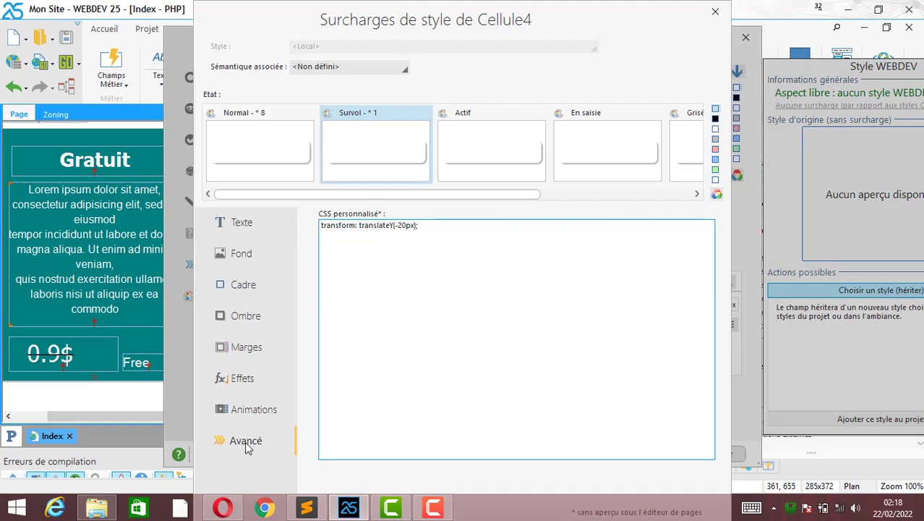
# - Add an effects transition to both the Normal and Survol states of the white cell, and apply the style changes
pyautogui.click(247, 142)
pyautogui.click(224, 379)
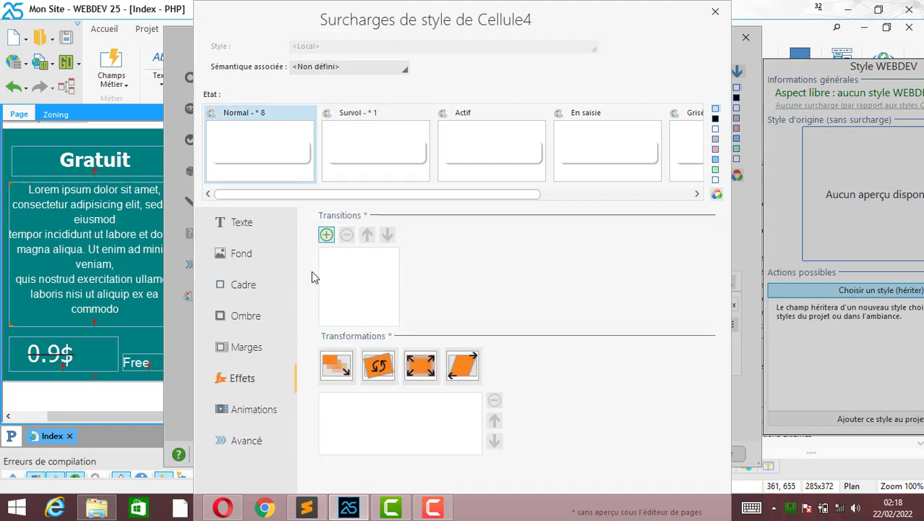
pyautogui.click(326, 235)
pyautogui.click(350, 148)
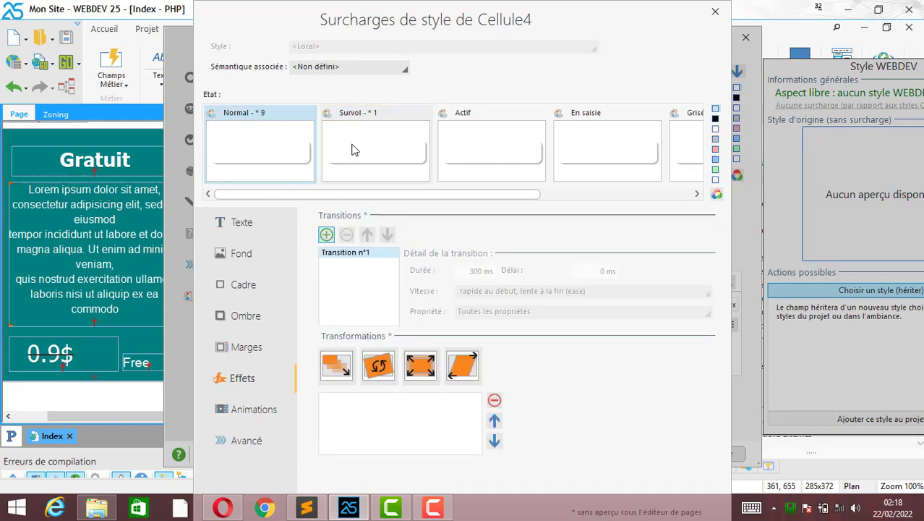
pyautogui.click(326, 235)
pyautogui.doubleClick(556, 22)
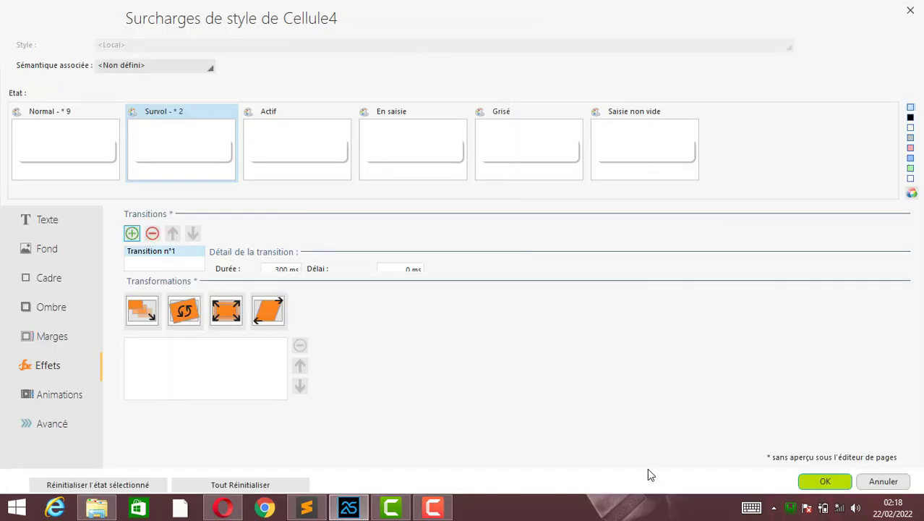
pyautogui.click(817, 479)
pyautogui.click(602, 453)
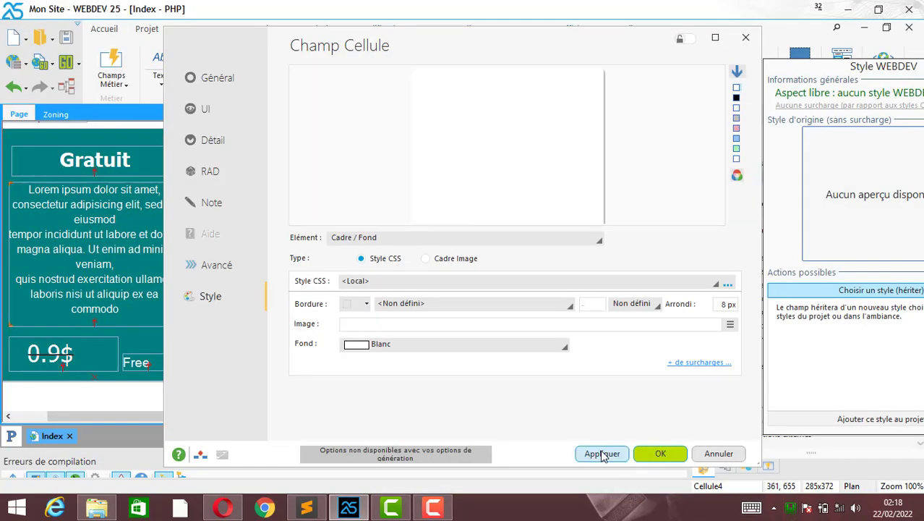
# - Save the page and reload it in Opera to check the smoothed hover movement of the white cell
pyautogui.click(63, 35)
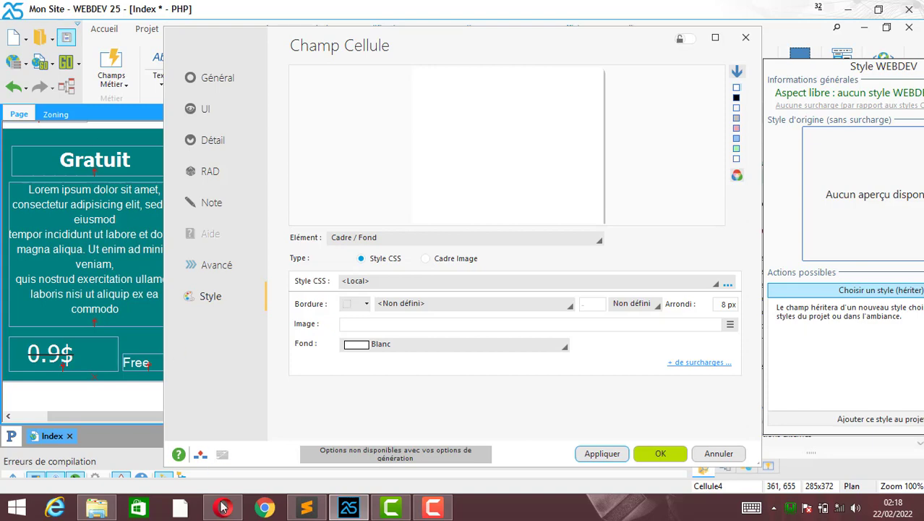
pyautogui.click(224, 512)
pyautogui.click(83, 34)
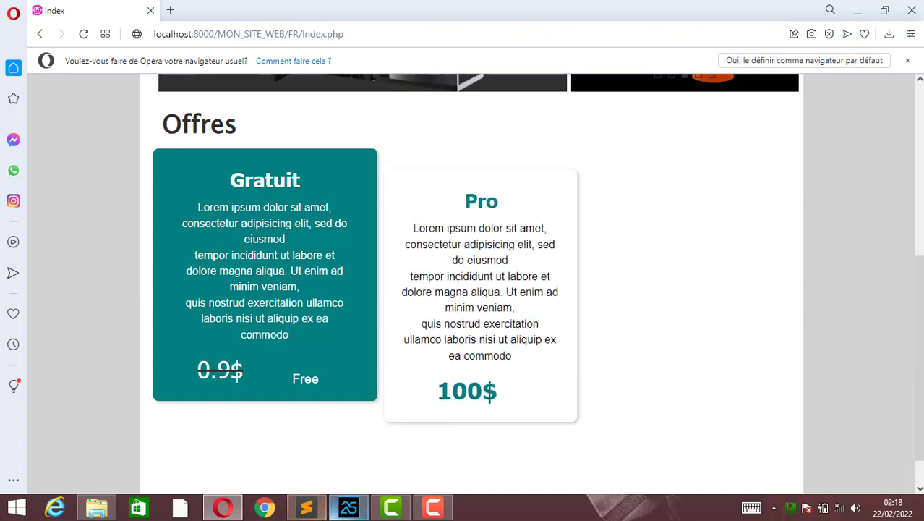
# - Back in WEBDEV, change the white cell's Survol custom CSS to "transform: translateY(-30px);" and validate the overrides
pyautogui.click(347, 509)
pyautogui.click(714, 365)
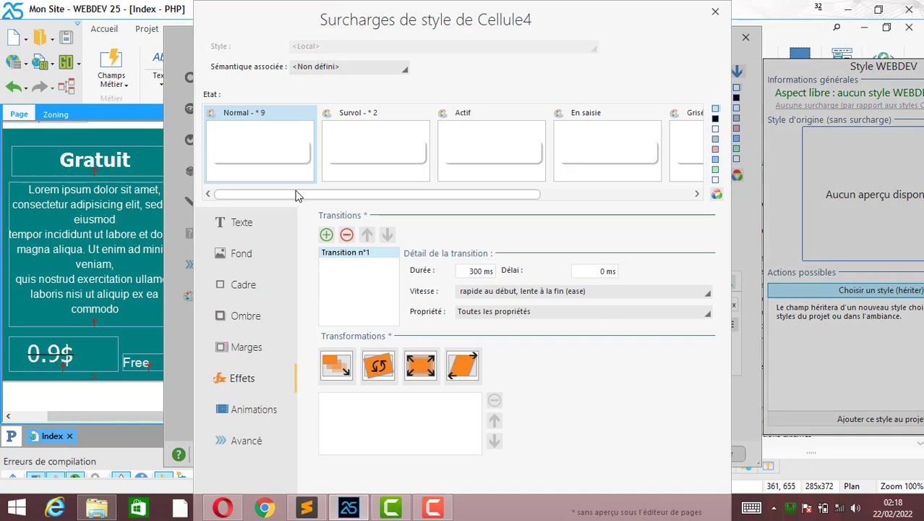
pyautogui.click(355, 147)
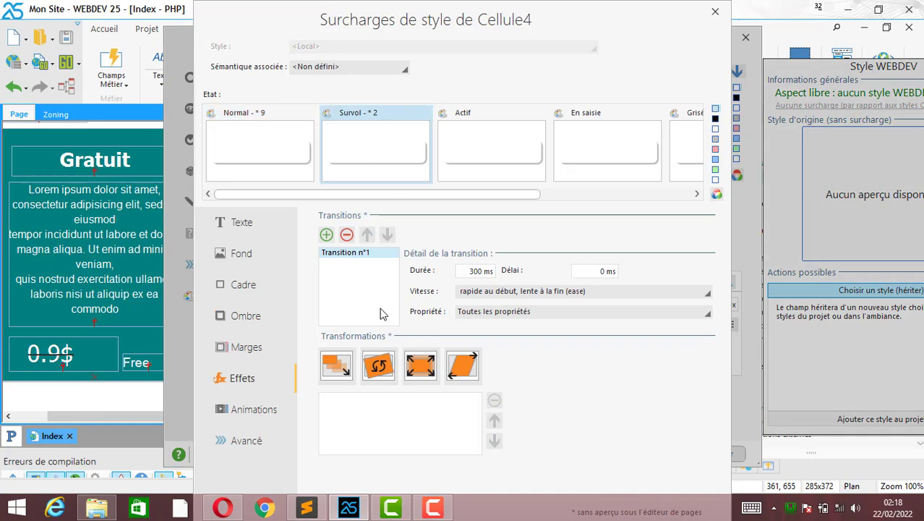
pyautogui.click(250, 439)
pyautogui.click(408, 225)
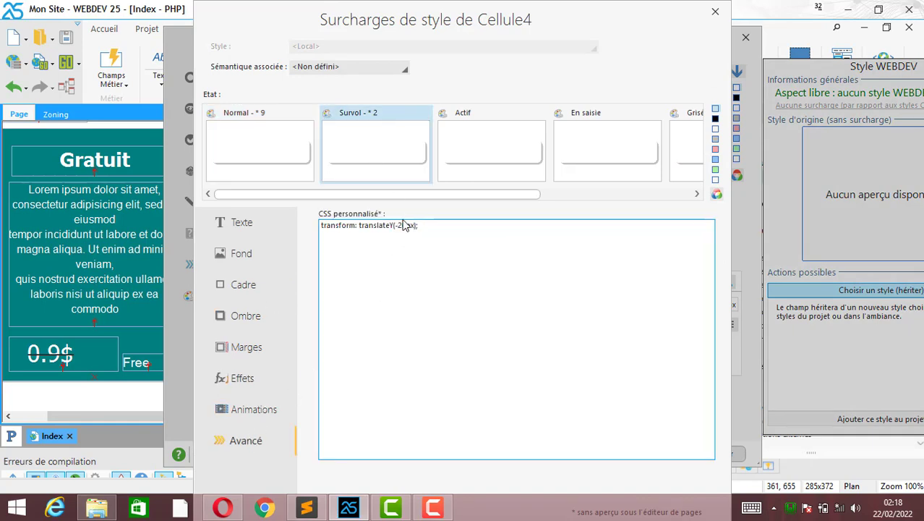
pyautogui.press('BackSpace')
pyautogui.write('3')
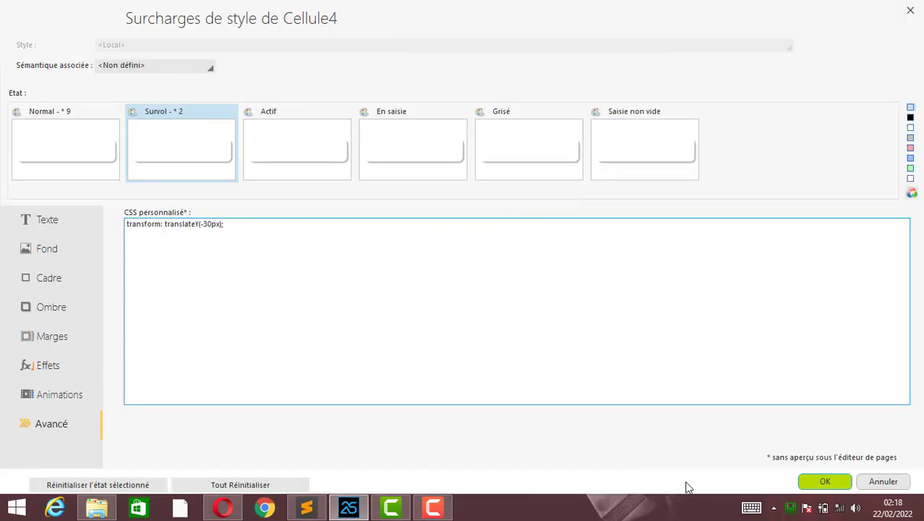
pyautogui.click(828, 480)
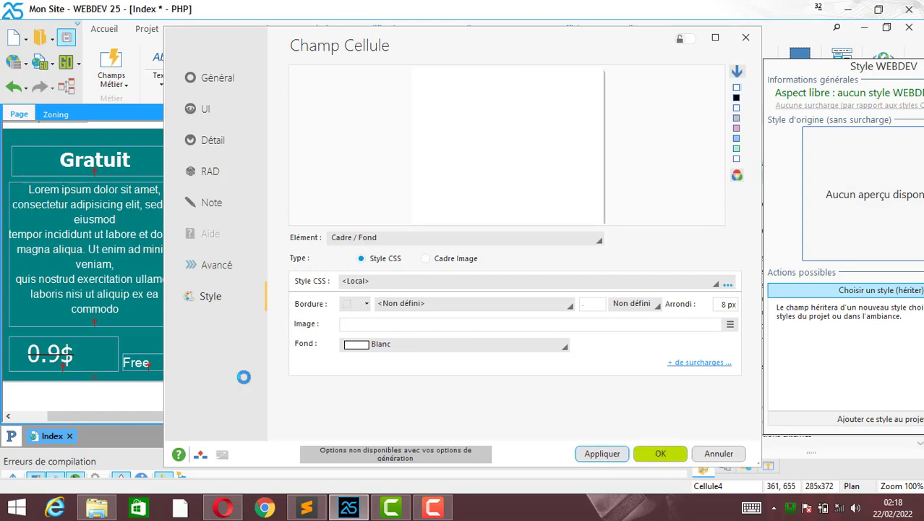
# - Reload the page in Opera to check the white cell's 30 px hover rise, and switch back to WEBDEV
pyautogui.click(222, 508)
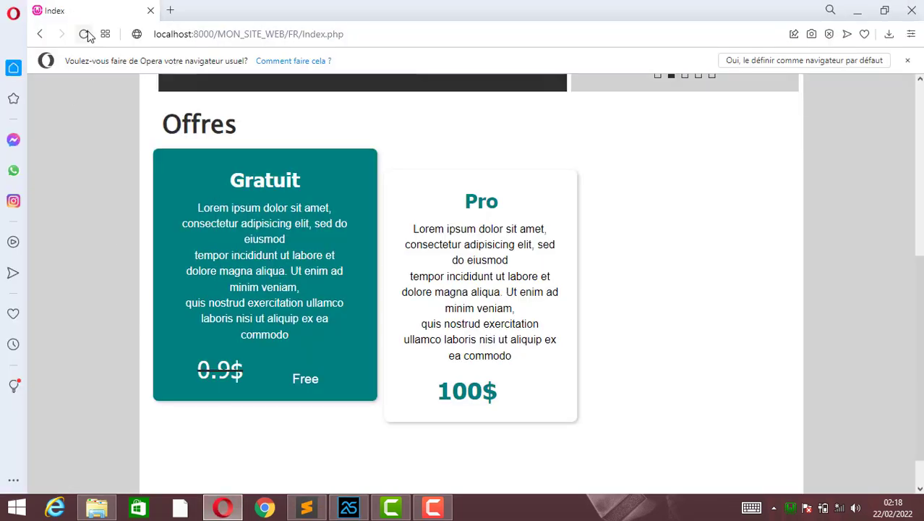
pyautogui.click(86, 34)
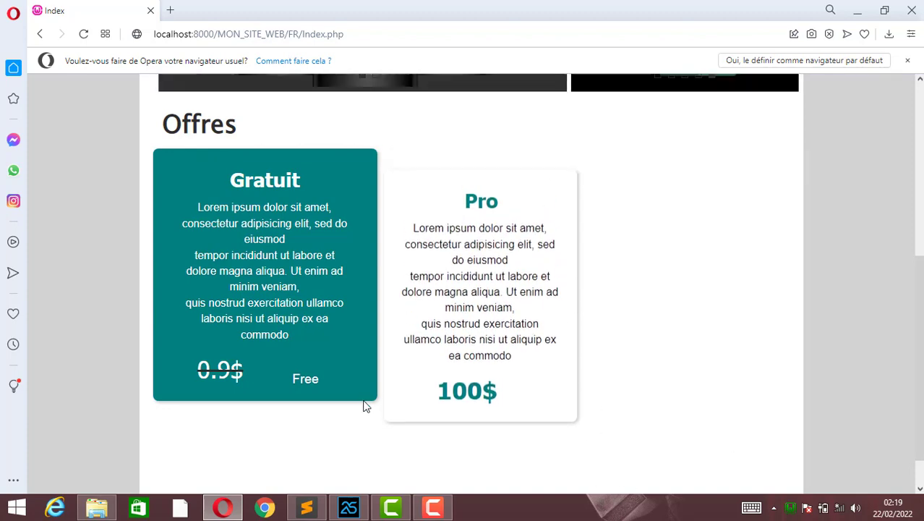
pyautogui.click(348, 507)
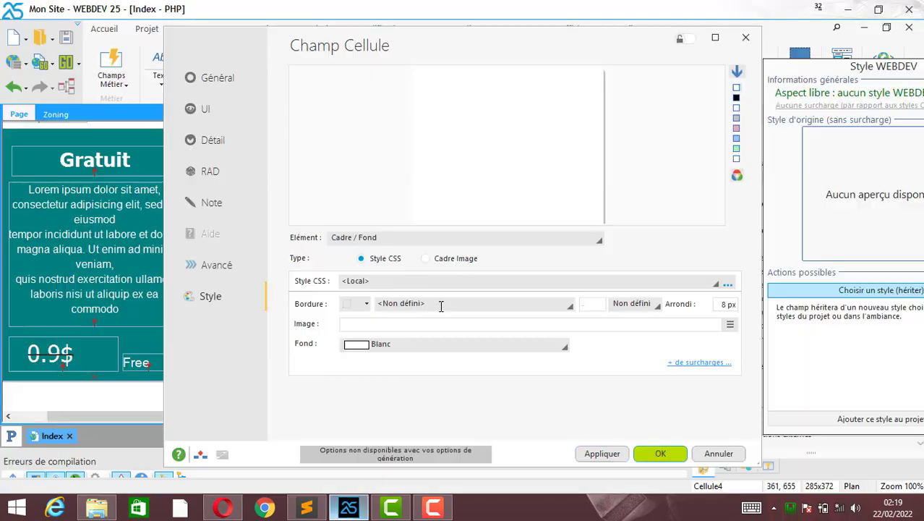
# - Validate the white cell's description and place a copy of the whole Pro cell in the empty space to its right
pyautogui.click(655, 451)
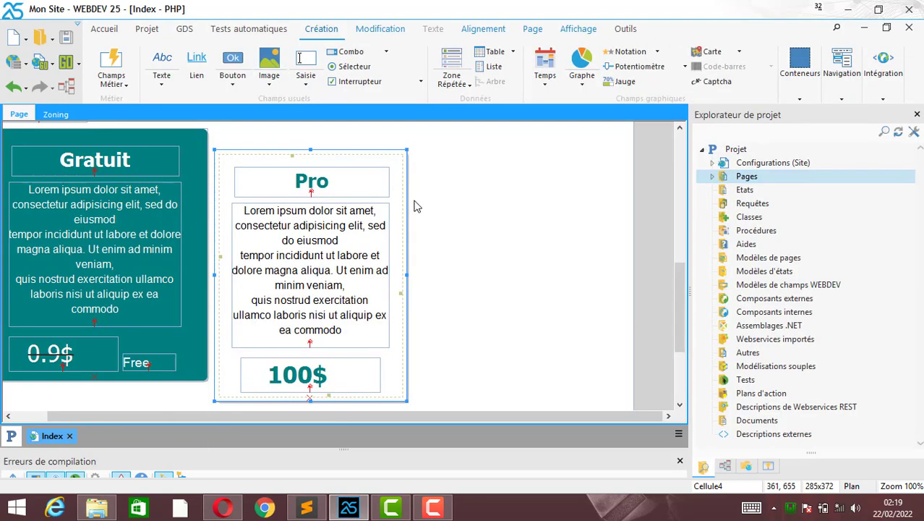
pyautogui.click(455, 192)
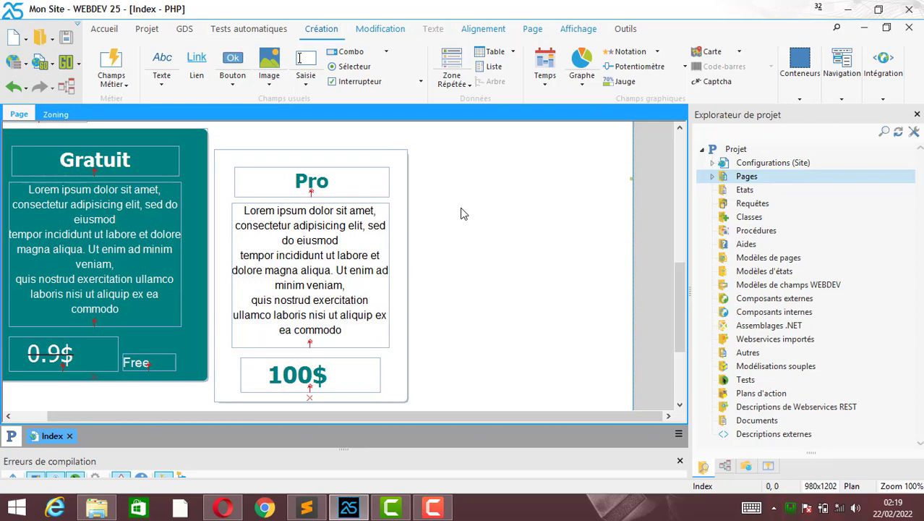
pyautogui.moveTo(313, 279); pyautogui.dragTo(516, 282)
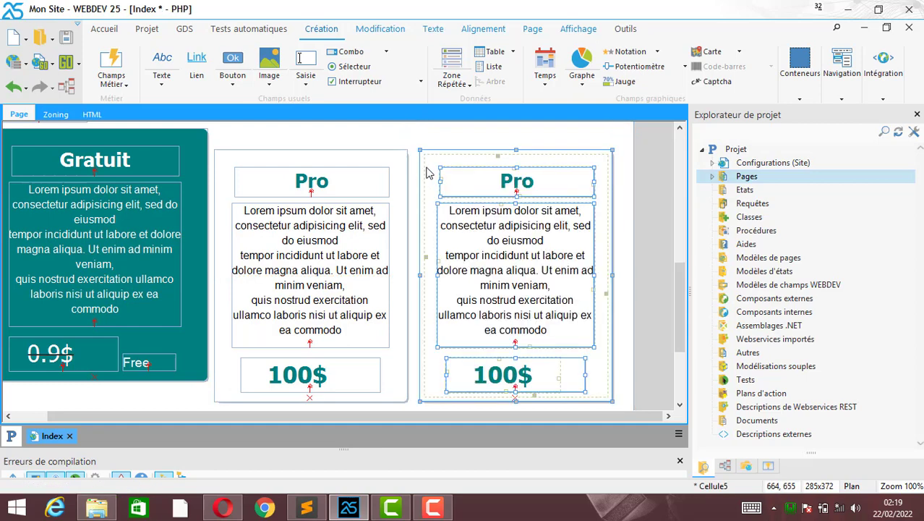
pyautogui.rightClick(432, 172)
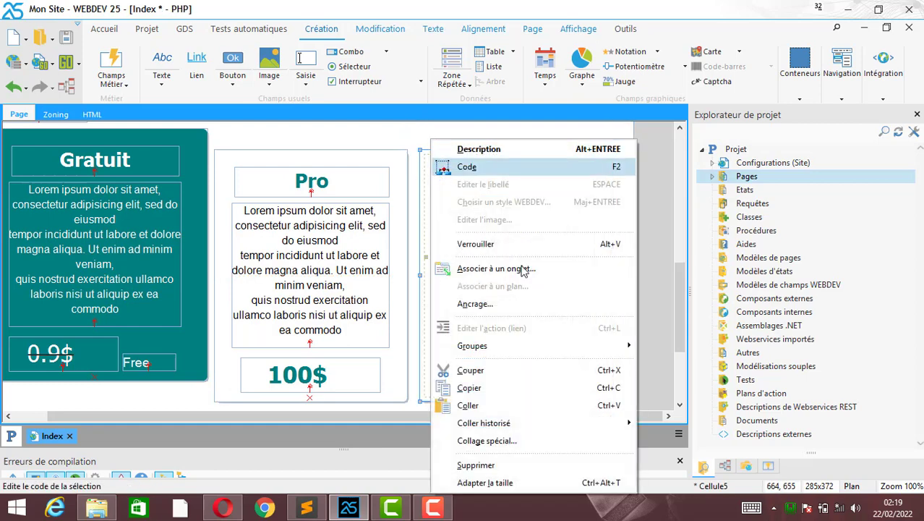
pyautogui.click(423, 179)
pyautogui.click(464, 137)
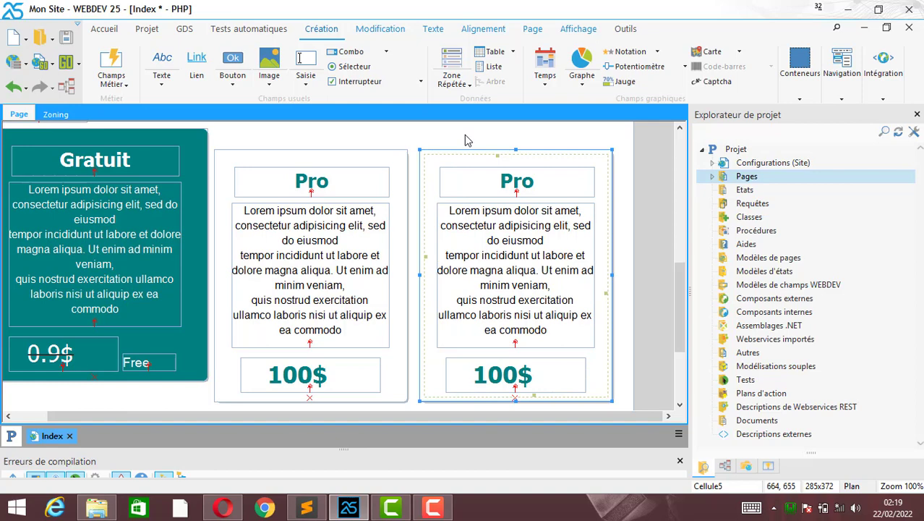
# - Set the background of the copied Pro cell to the standard colour Cyan demi-teinte and validate its description
pyautogui.click(430, 177)
pyautogui.rightClick(431, 180)
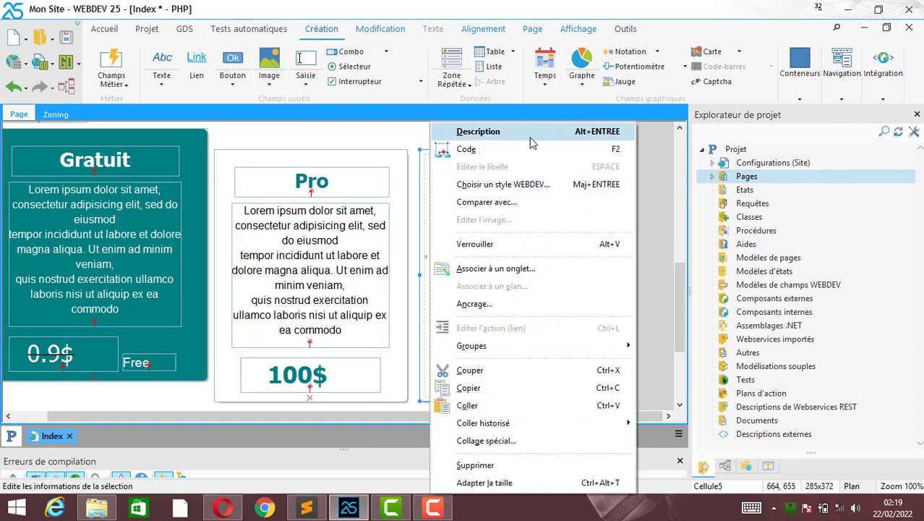
pyautogui.click(530, 136)
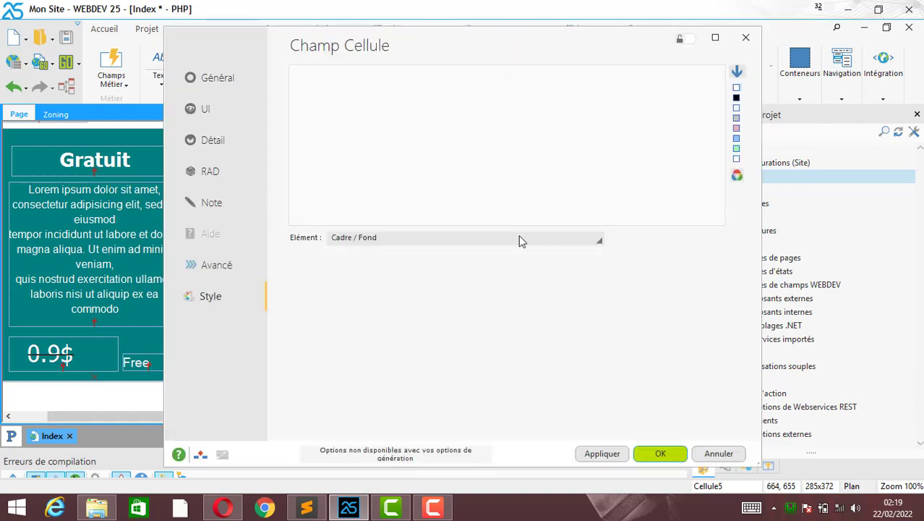
pyautogui.click(413, 346)
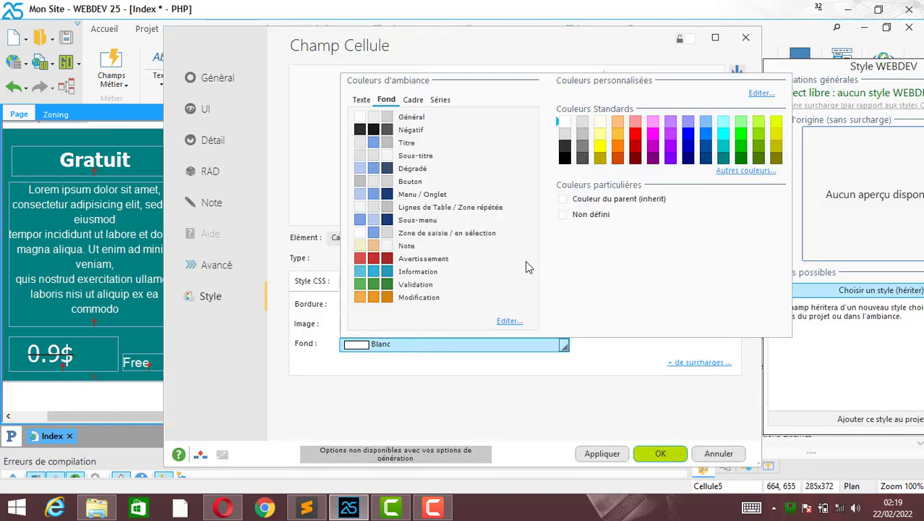
pyautogui.click(724, 152)
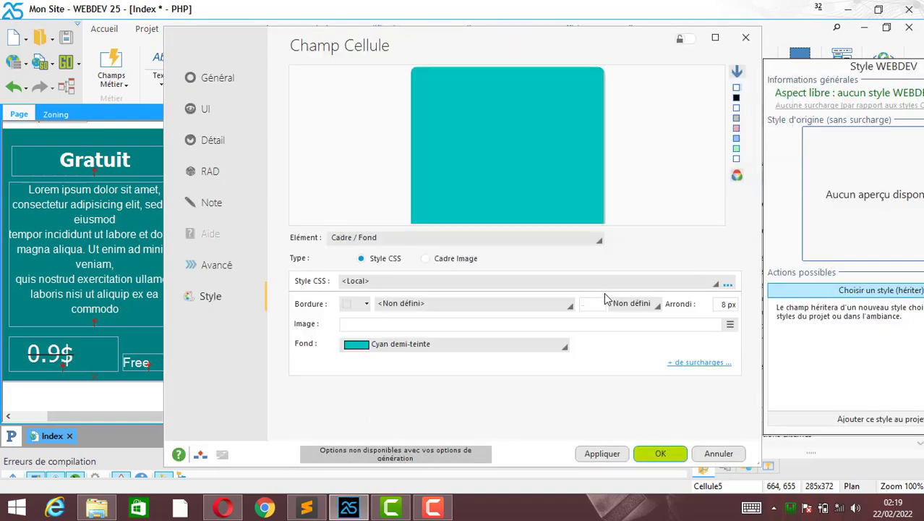
pyautogui.click(606, 456)
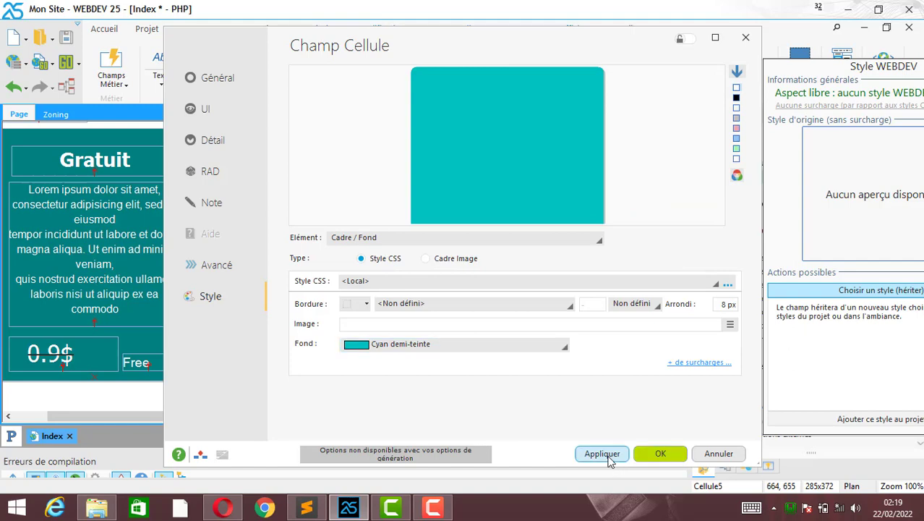
pyautogui.click(647, 460)
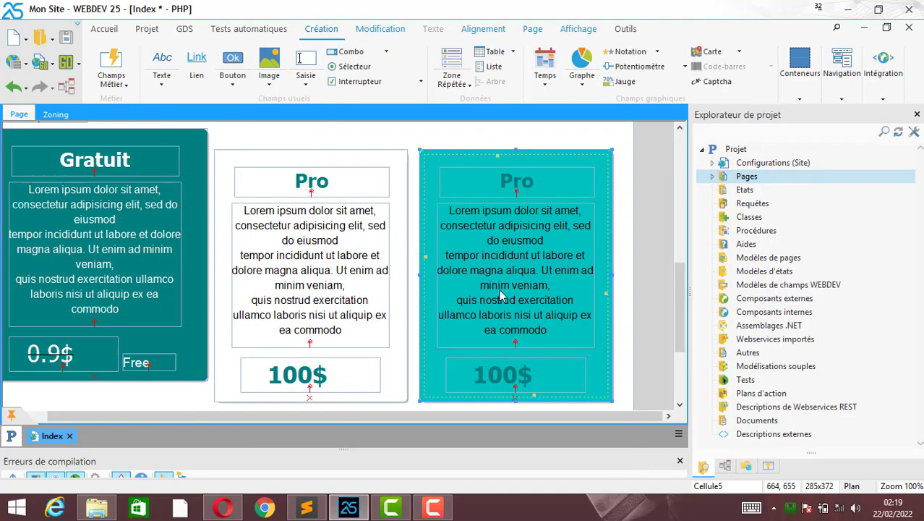
# - Change the text colour of the "Pro" title in the cyan cell to white
pyautogui.click(506, 186)
pyautogui.rightClick(510, 186)
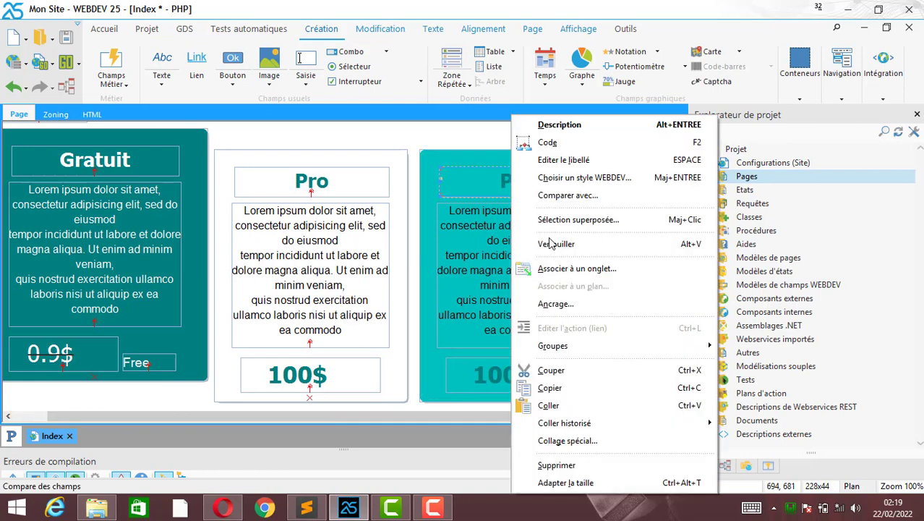
pyautogui.click(558, 156)
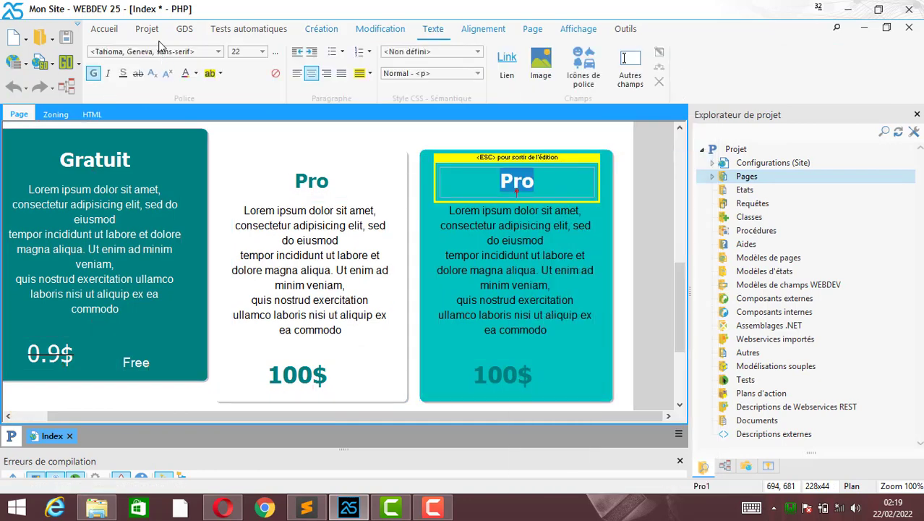
pyautogui.click(218, 52)
pyautogui.click(217, 52)
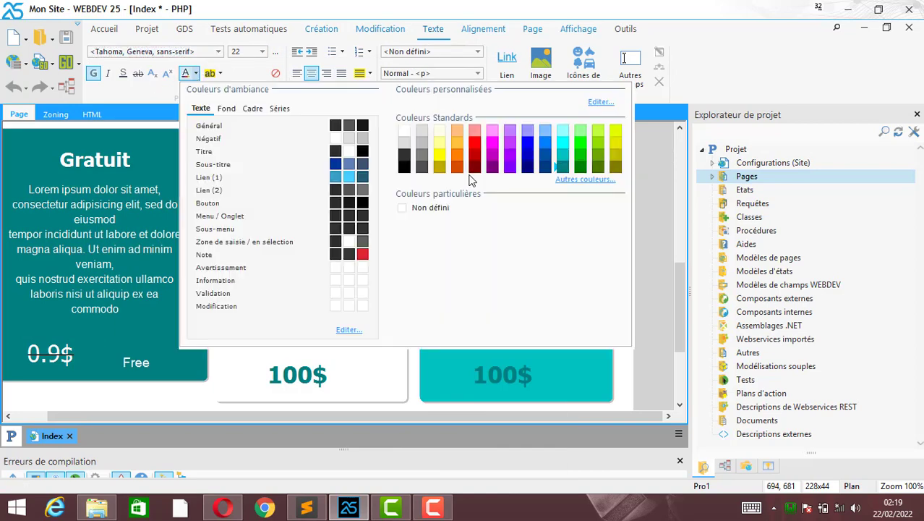
pyautogui.click(402, 129)
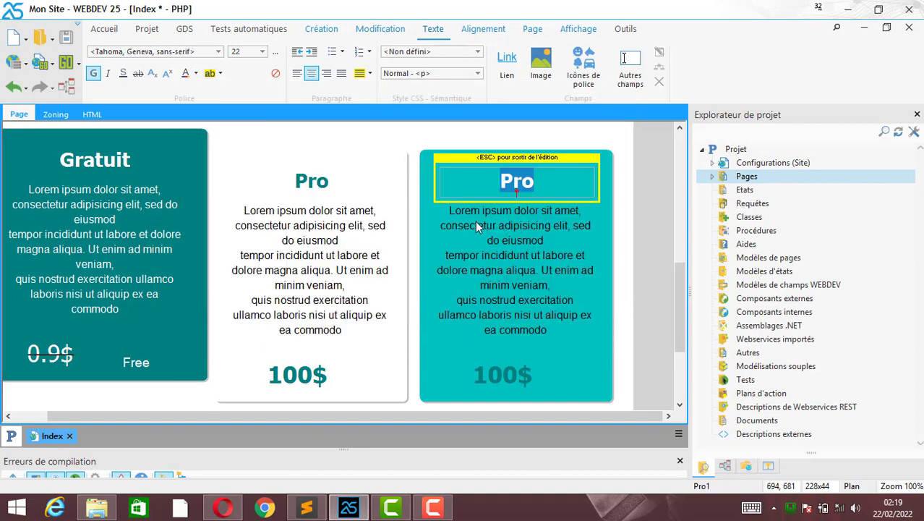
# - Change the Lorem ipsum paragraph's text colour in the cyan cell to white
pyautogui.click(476, 225)
pyautogui.rightClick(478, 227)
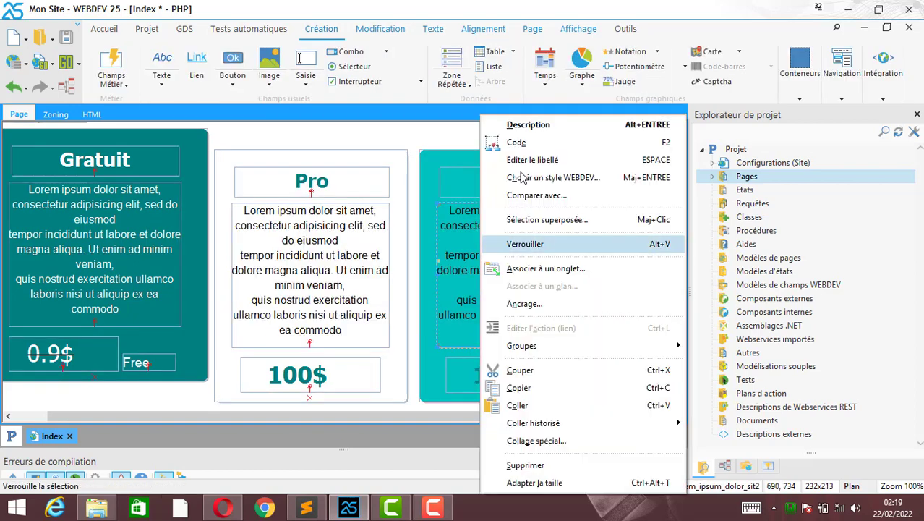
pyautogui.click(517, 159)
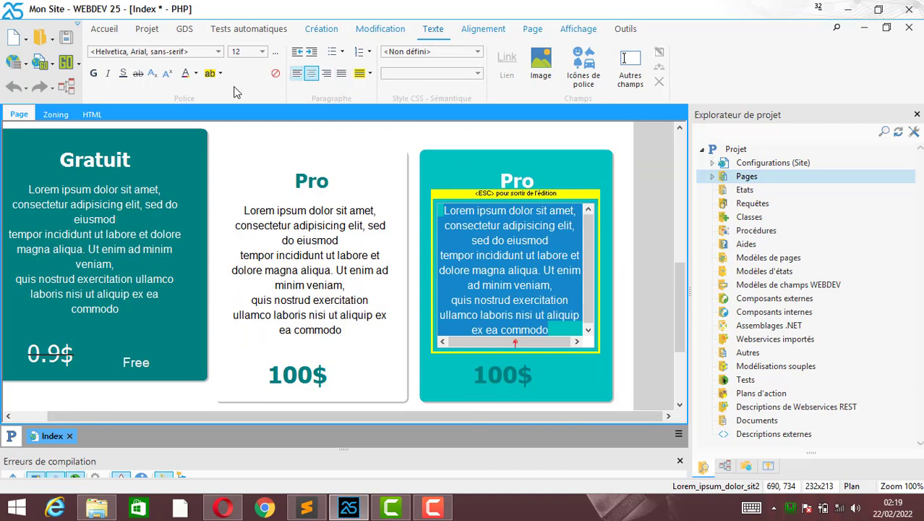
pyautogui.click(195, 73)
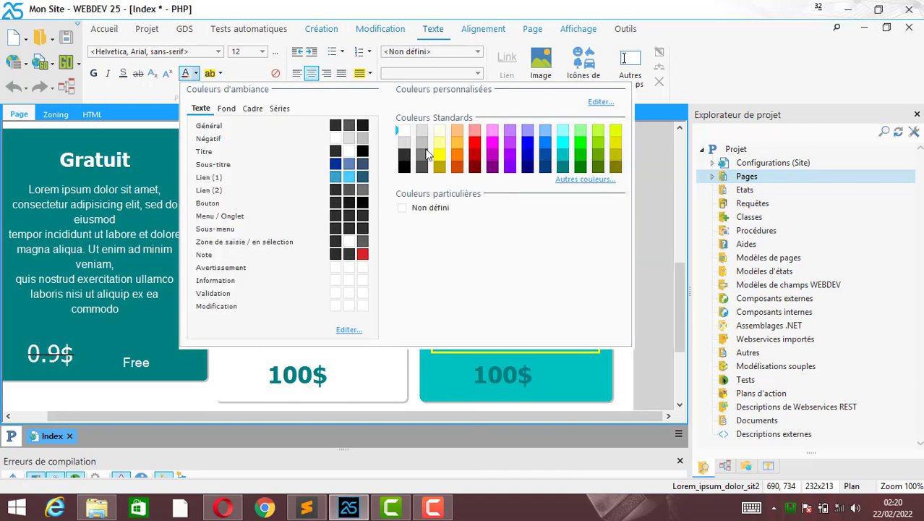
pyautogui.click(403, 129)
# - Change the text colour of the "100$" price in the cyan cell to white and leave text editing
pyautogui.click(487, 376)
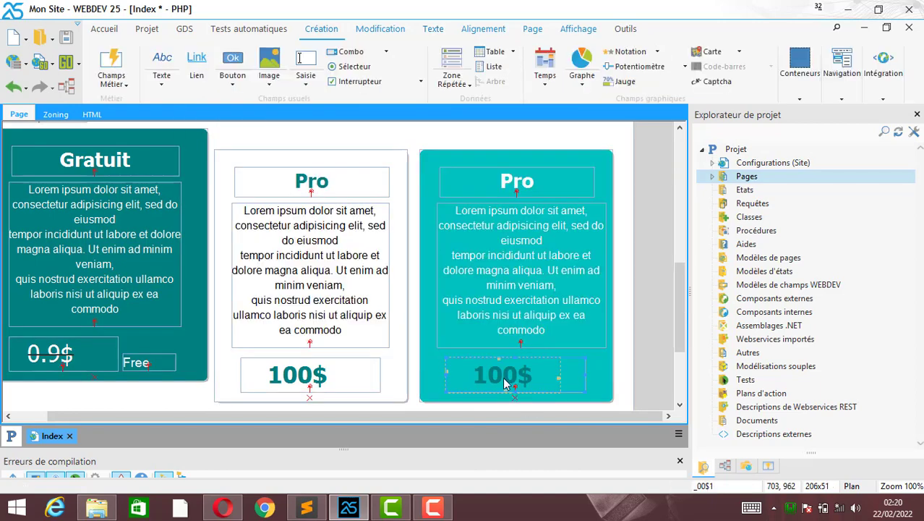
pyautogui.rightClick(525, 374)
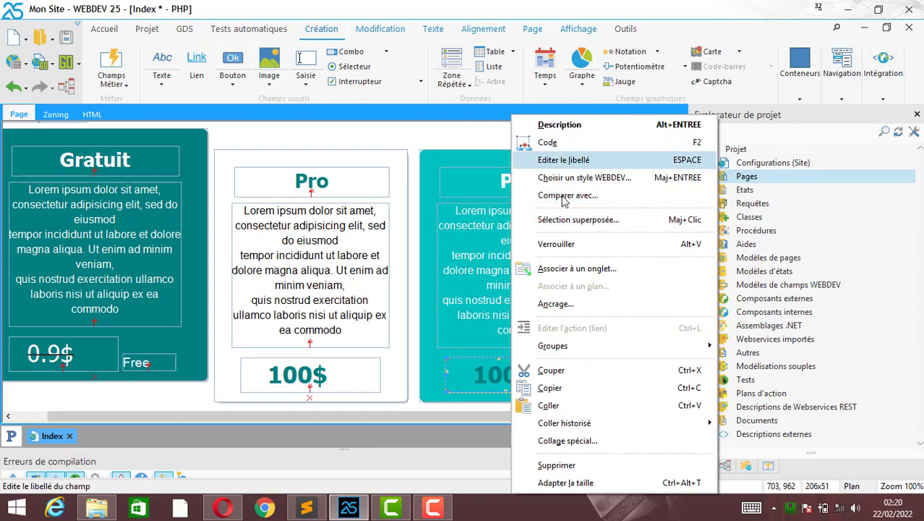
pyautogui.click(563, 161)
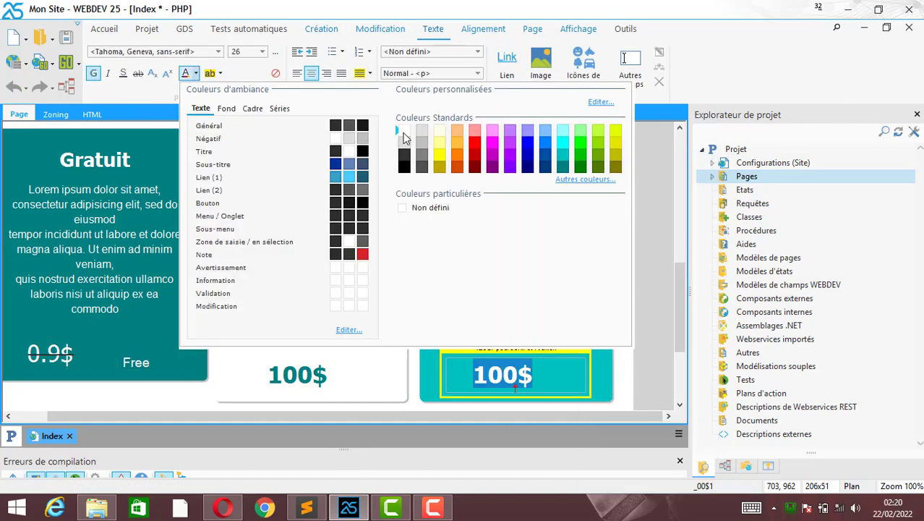
pyautogui.click(403, 134)
pyautogui.press('Escape')
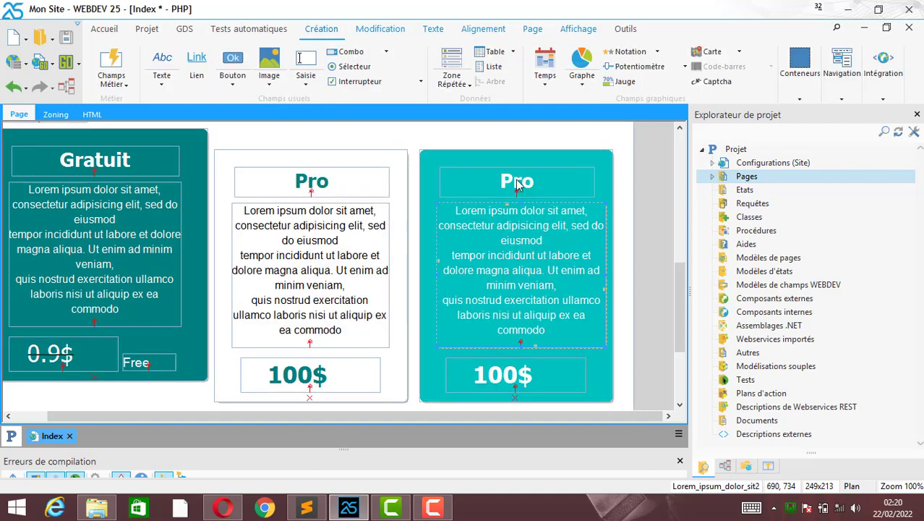
# - Replace the cyan cell's title text with "Silver"
pyautogui.rightClick(519, 187)
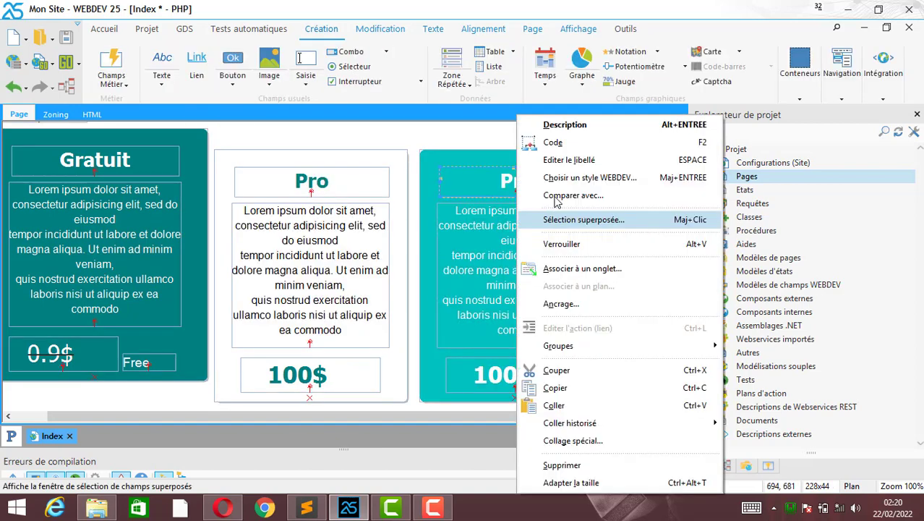
pyautogui.click(568, 160)
pyautogui.hotkey('ctrl', 'a')
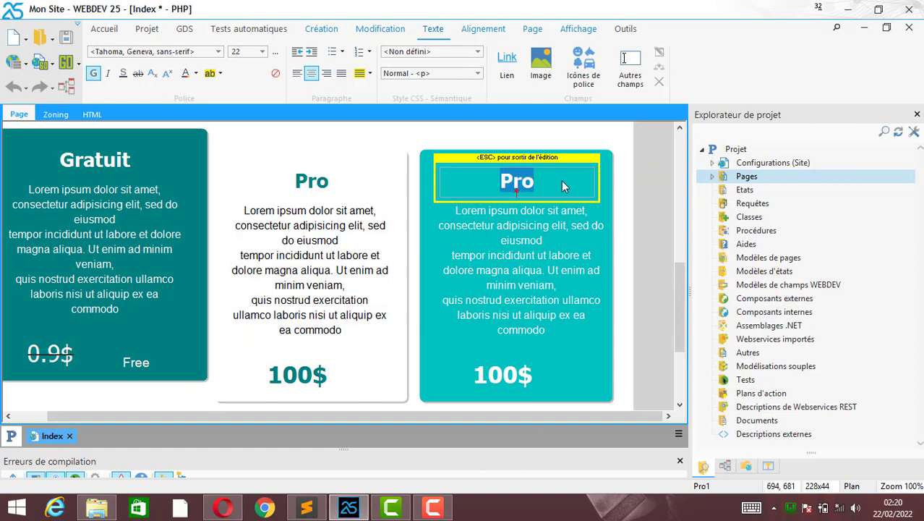
pyautogui.write('Silver')
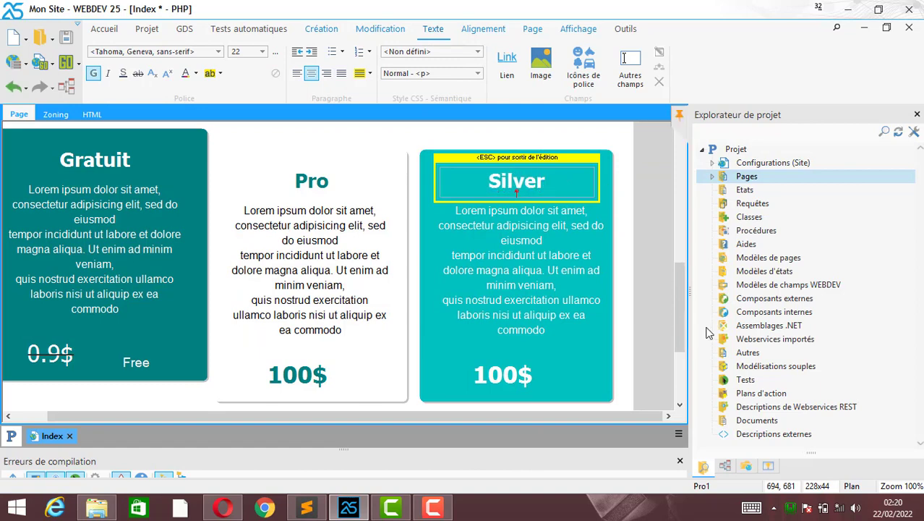
# - Replace the price text in the Silver cell with "300$"
pyautogui.click(512, 377)
pyautogui.rightClick(512, 375)
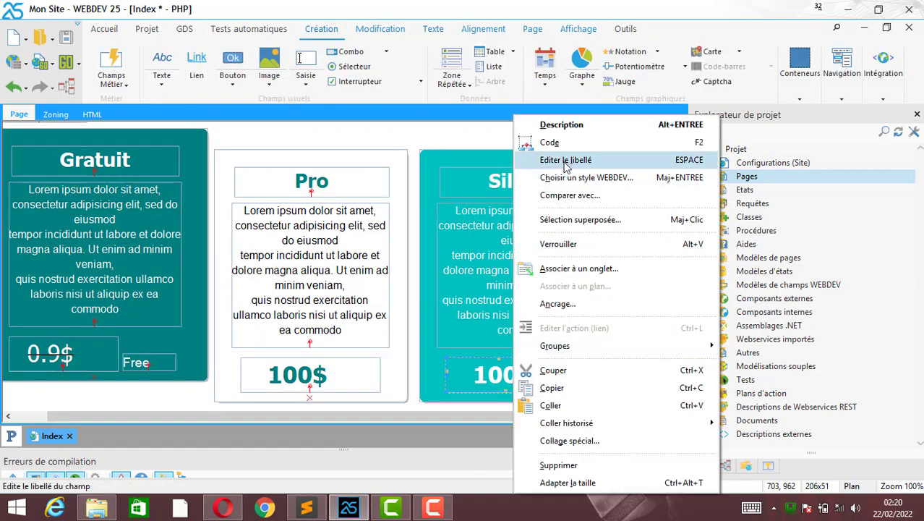
pyautogui.click(566, 160)
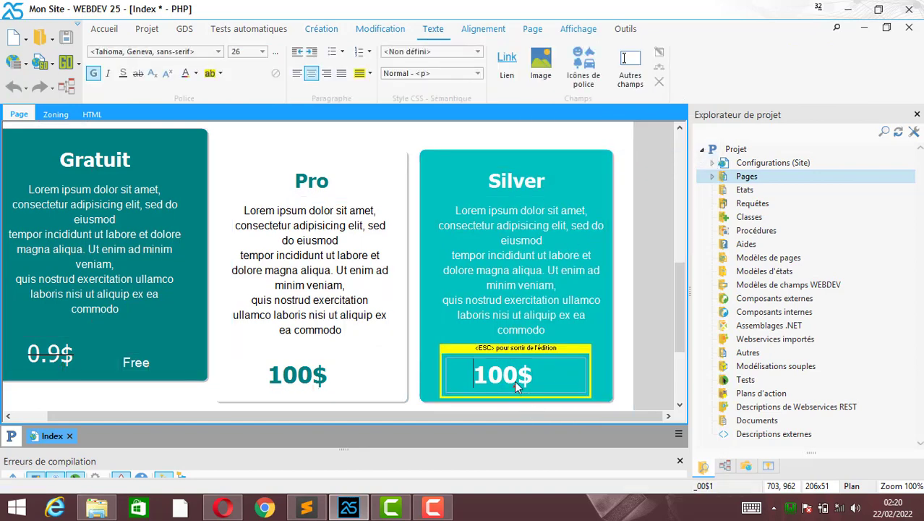
pyautogui.hotkey('ctrl', 'a')
pyautogui.write('300$')
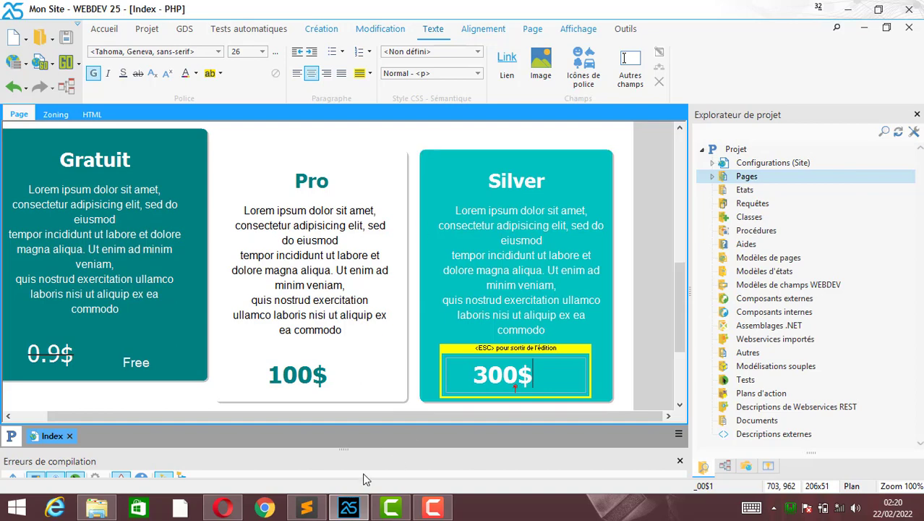
# - Switch to Opera and examine the three cells of the Offres section and their hover movement on the Index page
pyautogui.click(223, 506)
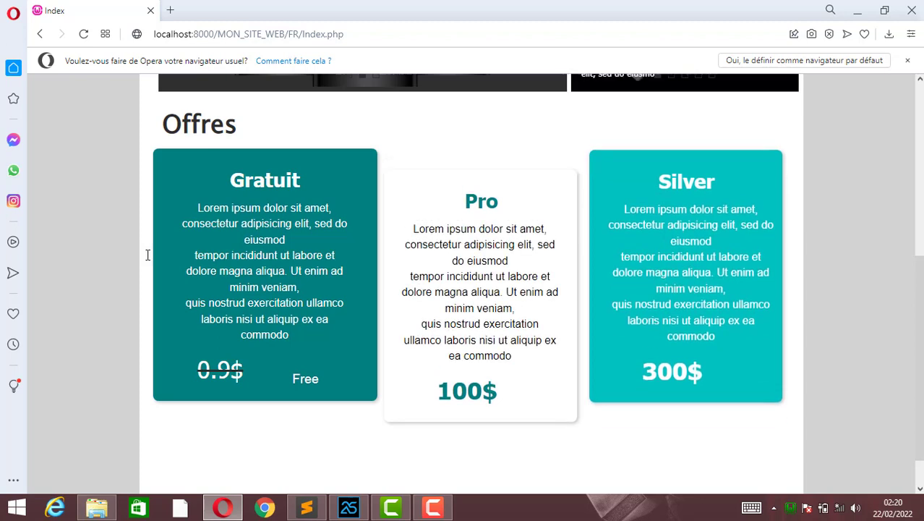
pyautogui.moveTo(198, 206); pyautogui.dragTo(246, 199)
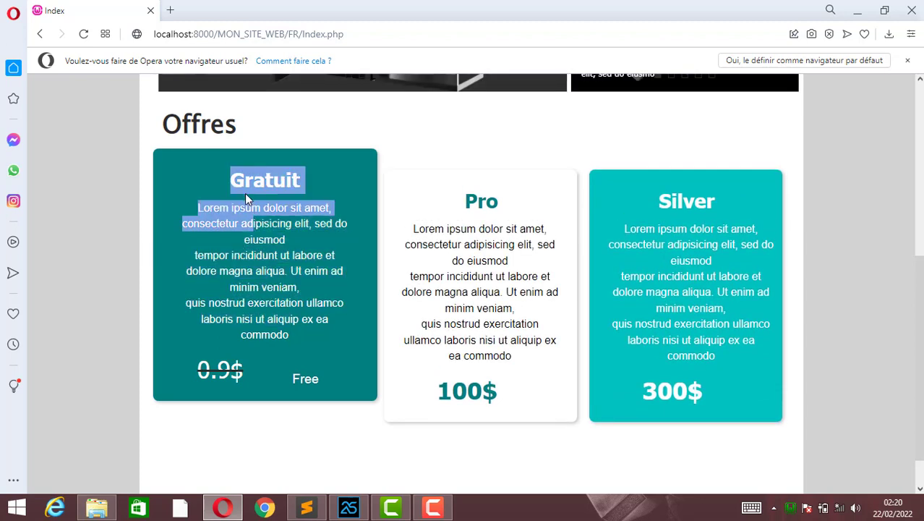
pyautogui.click(253, 267)
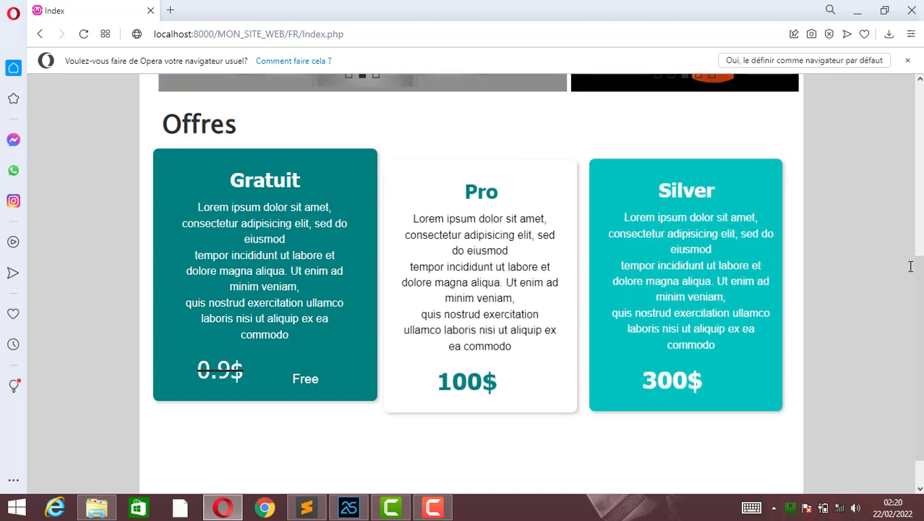
pyautogui.moveTo(918, 274); pyautogui.dragTo(918, 298)
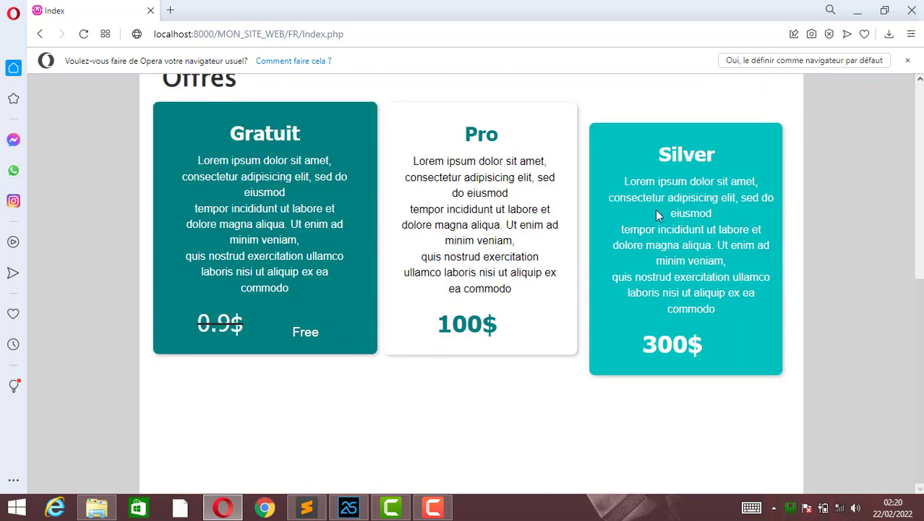